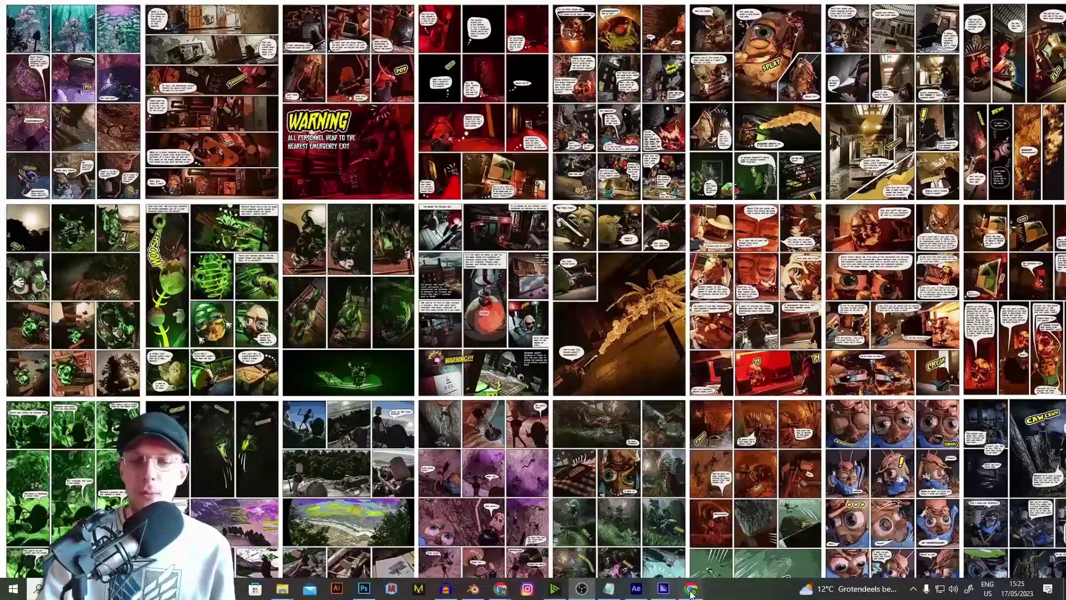
- Switch to Chrome and take the Baked Blender Pro Suite to checkout with a price of $0
{"action": "left_click", "coordinate": [692, 588]}
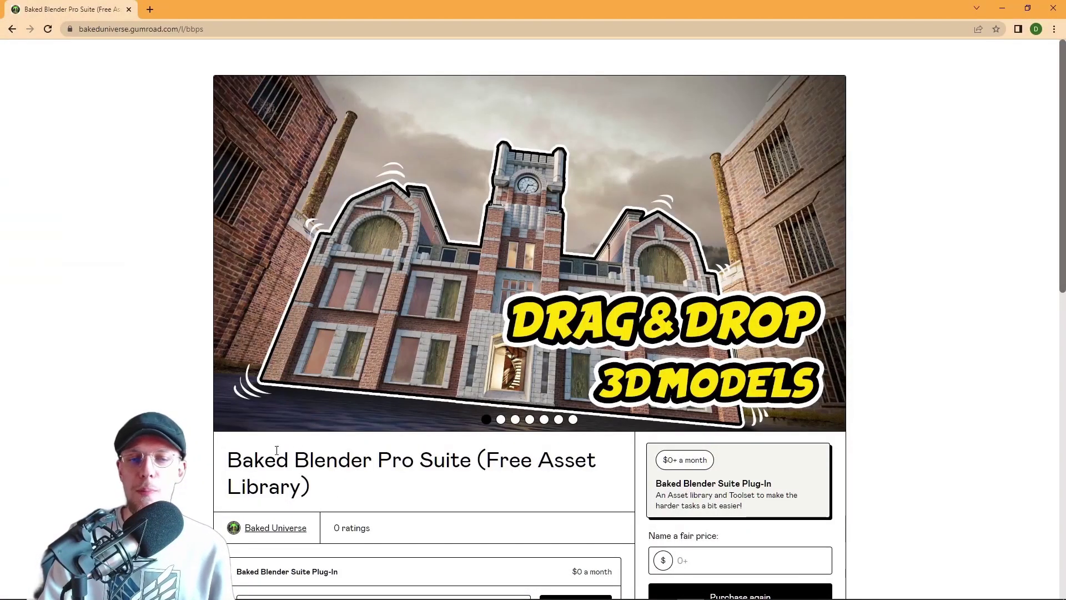
{"action": "scroll", "coordinate": [486, 410], "scroll_direction": "down", "scroll_amount": 2}
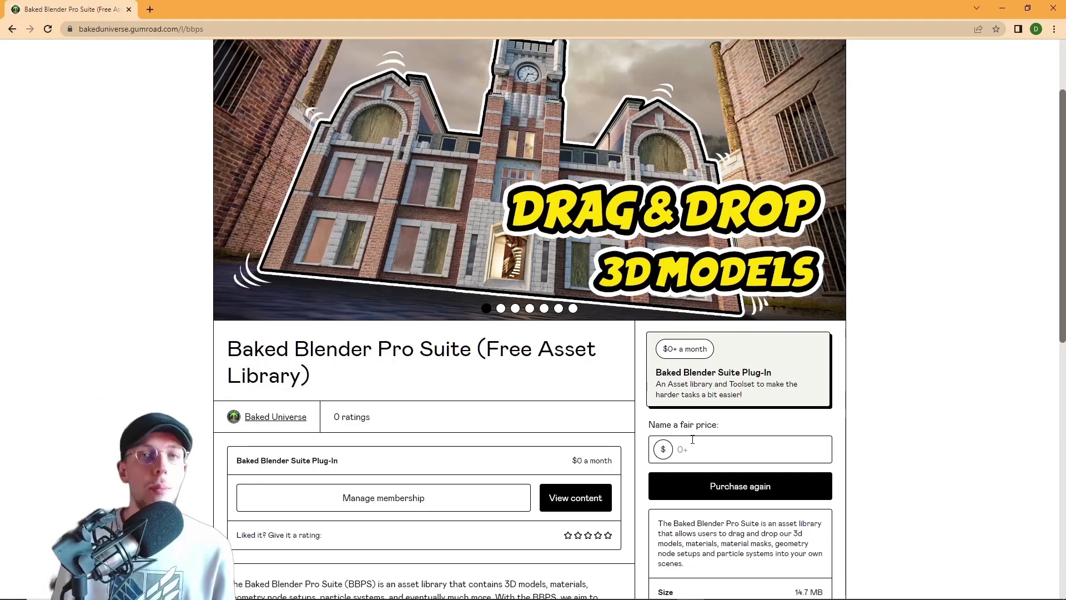
{"action": "left_click", "coordinate": [713, 448]}
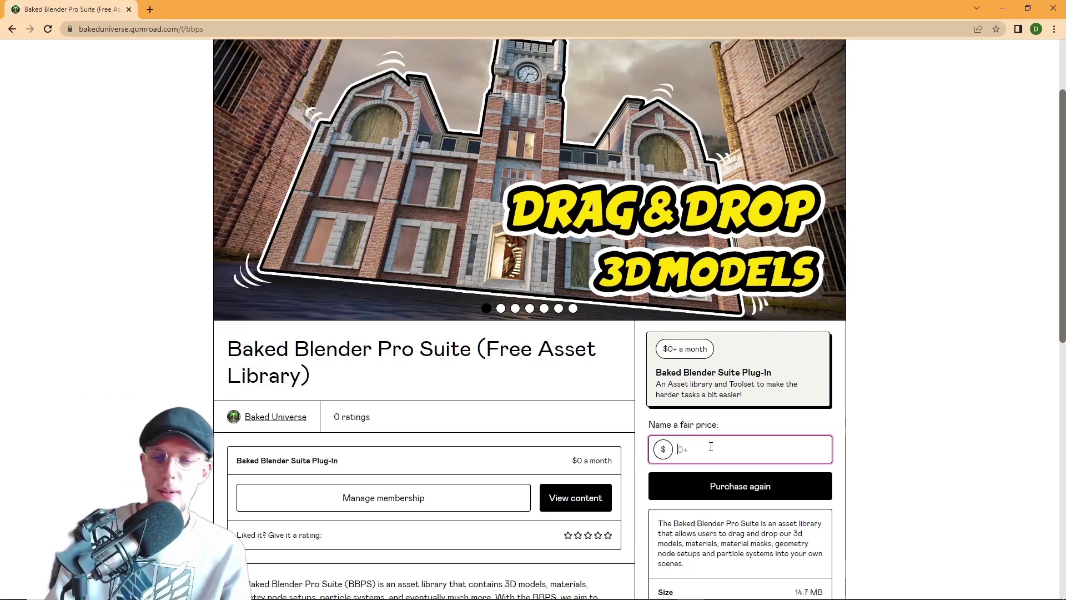
{"action": "type", "text": "0"}
{"action": "left_click", "coordinate": [689, 484]}
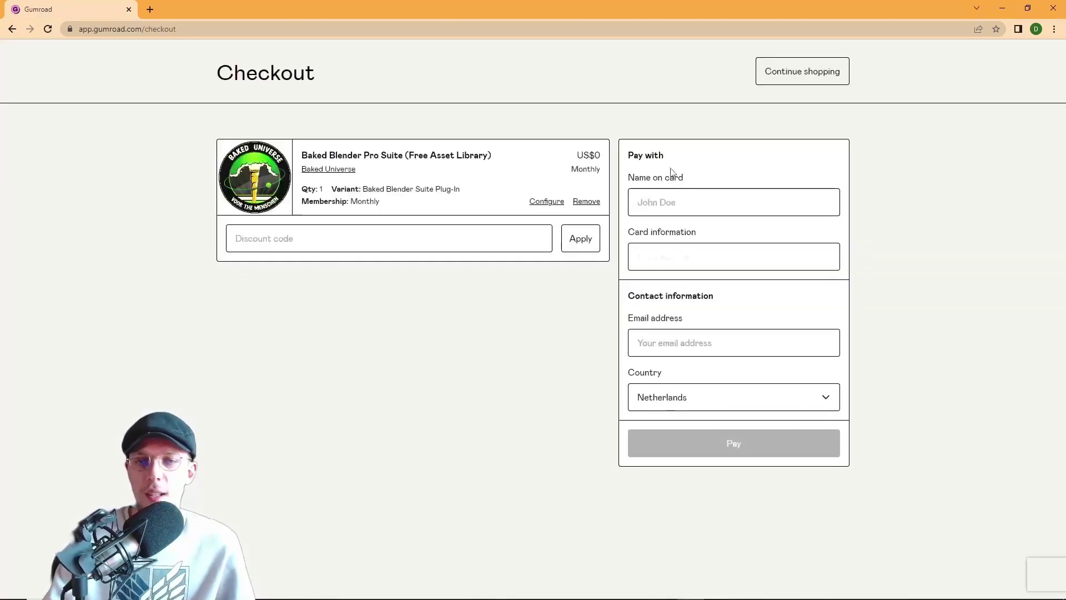
- Fill in the contact email address at checkout and submit the order for the free asset library
{"action": "left_click", "coordinate": [684, 203]}
{"action": "left_click", "coordinate": [695, 232]}
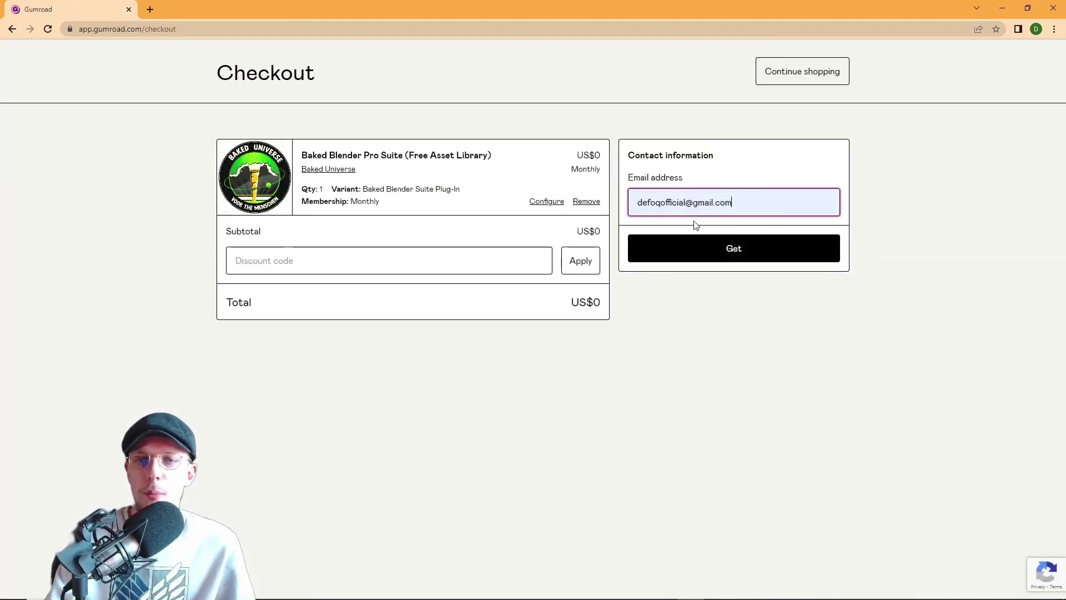
{"action": "left_click", "coordinate": [681, 249]}
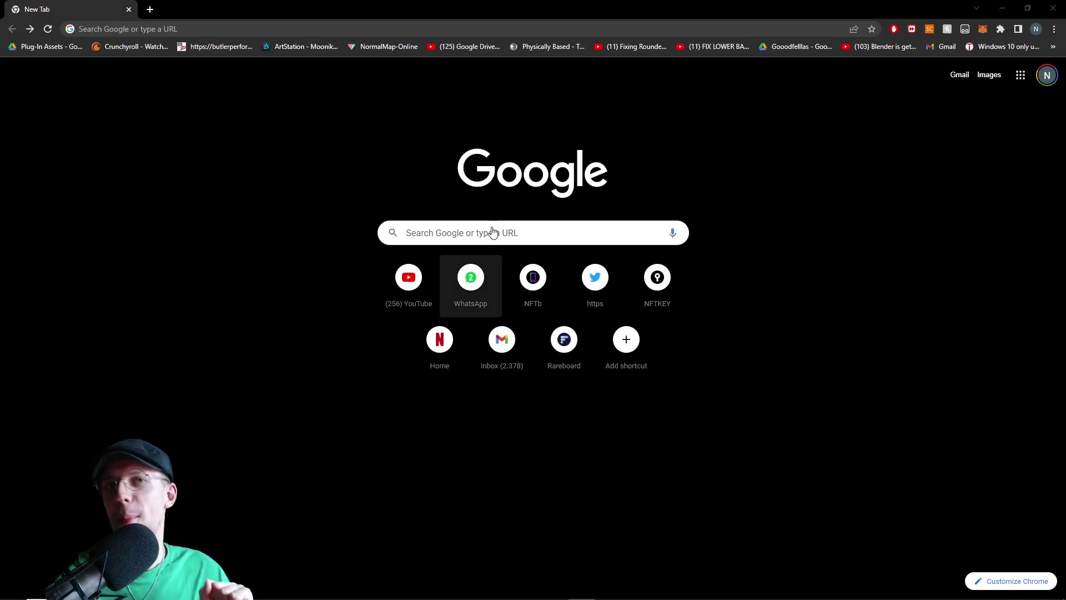
- Open the bakeduniverse.com website in the browser
{"action": "left_click", "coordinate": [169, 28]}
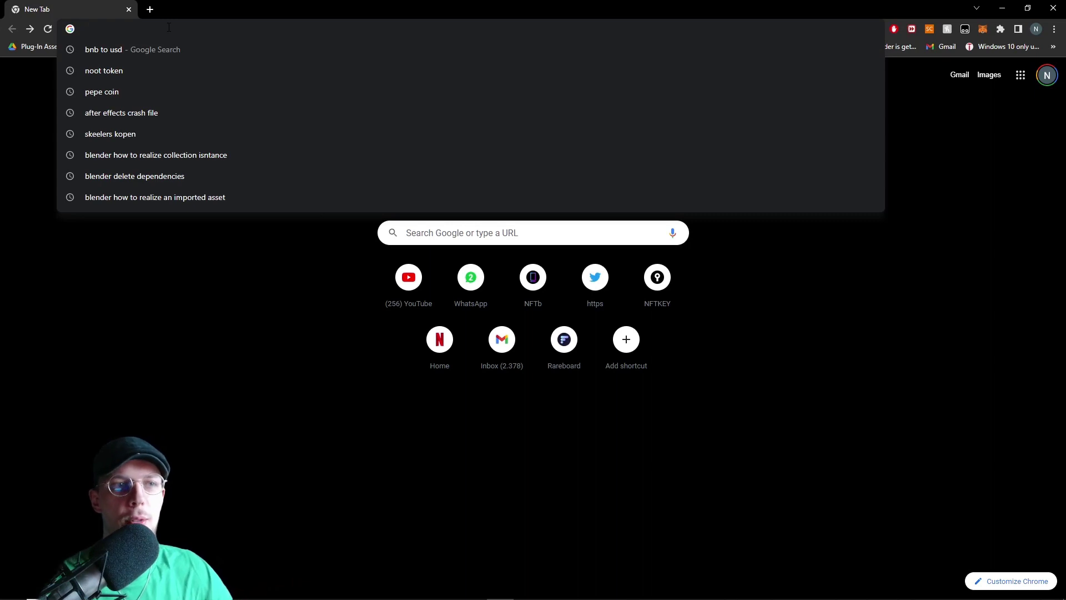
{"action": "type", "text": "bake"}
{"action": "key", "text": "Return"}
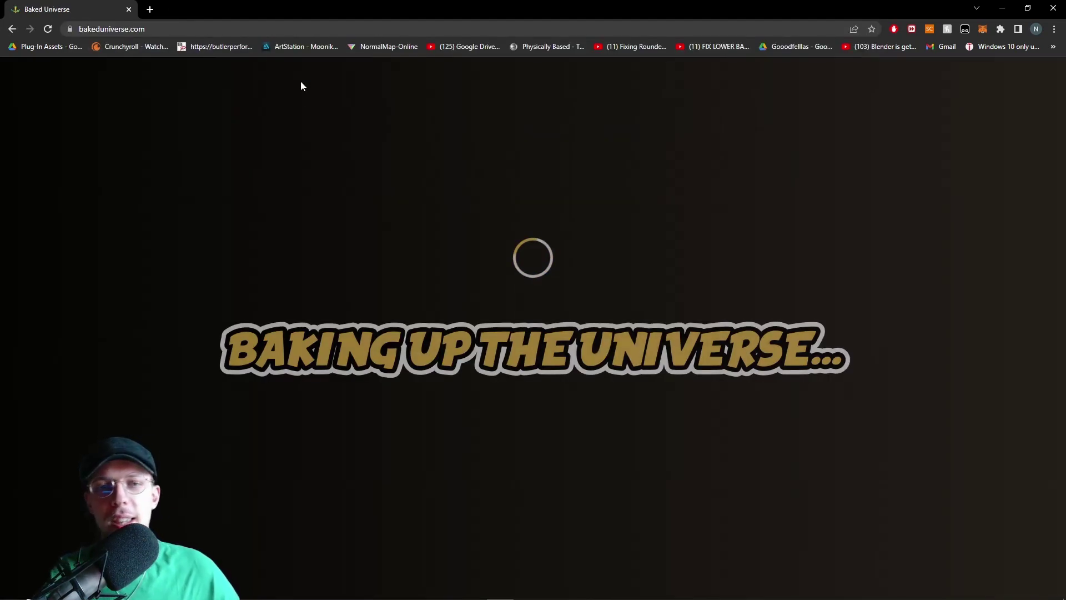
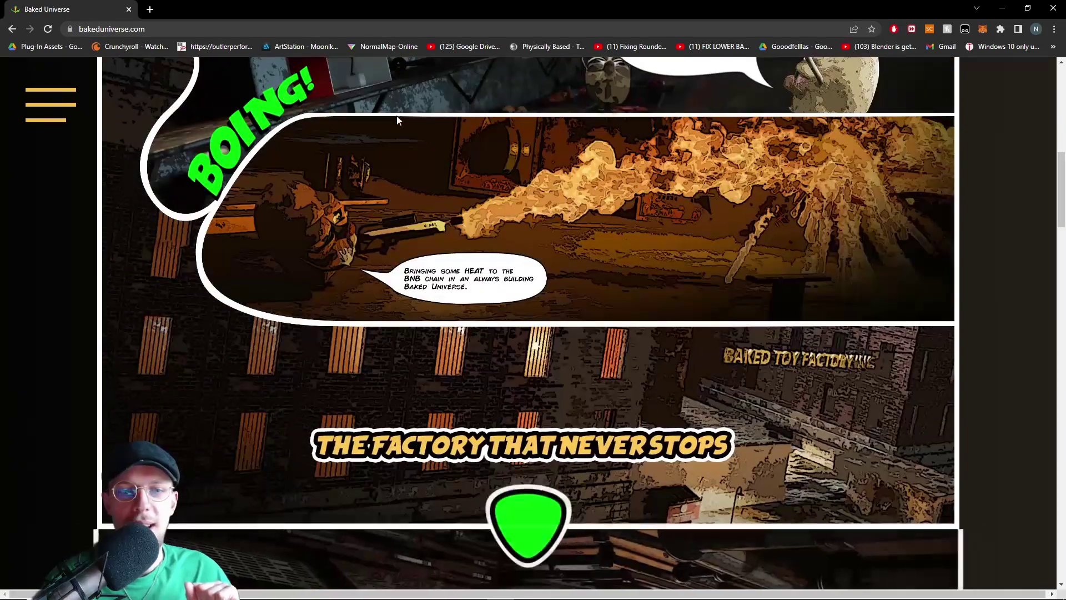
- Browse the NFT collections on the Baked Universe homepage and open the Piffle Puppets minting page
{"action": "scroll", "coordinate": [409, 133], "scroll_direction": "down", "scroll_amount": 8}
{"action": "scroll", "coordinate": [611, 179], "scroll_direction": "down", "scroll_amount": 2}
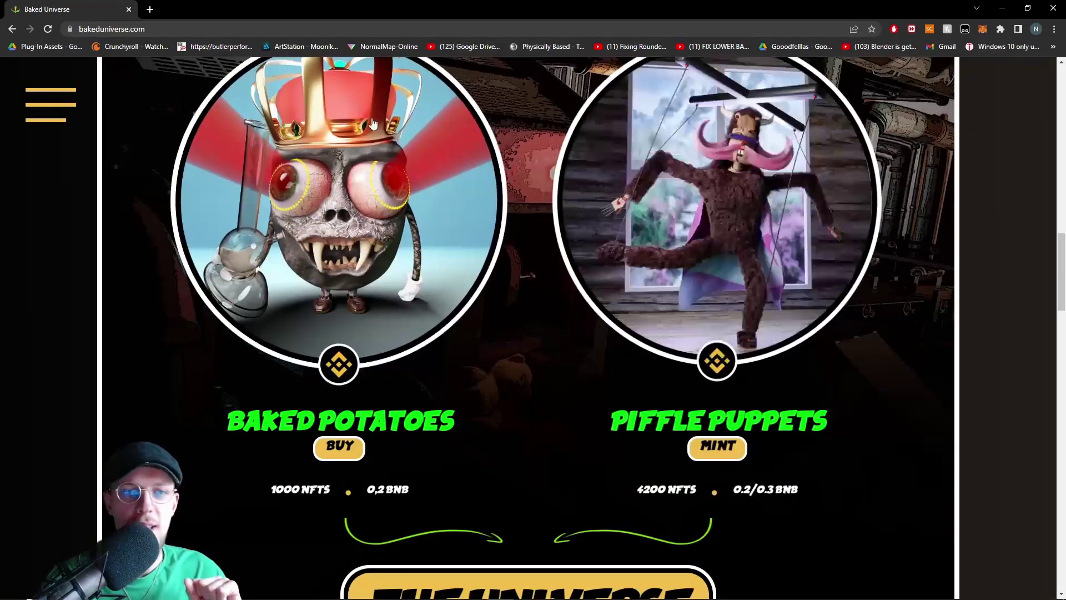
{"action": "scroll", "coordinate": [614, 152], "scroll_direction": "up", "scroll_amount": 2}
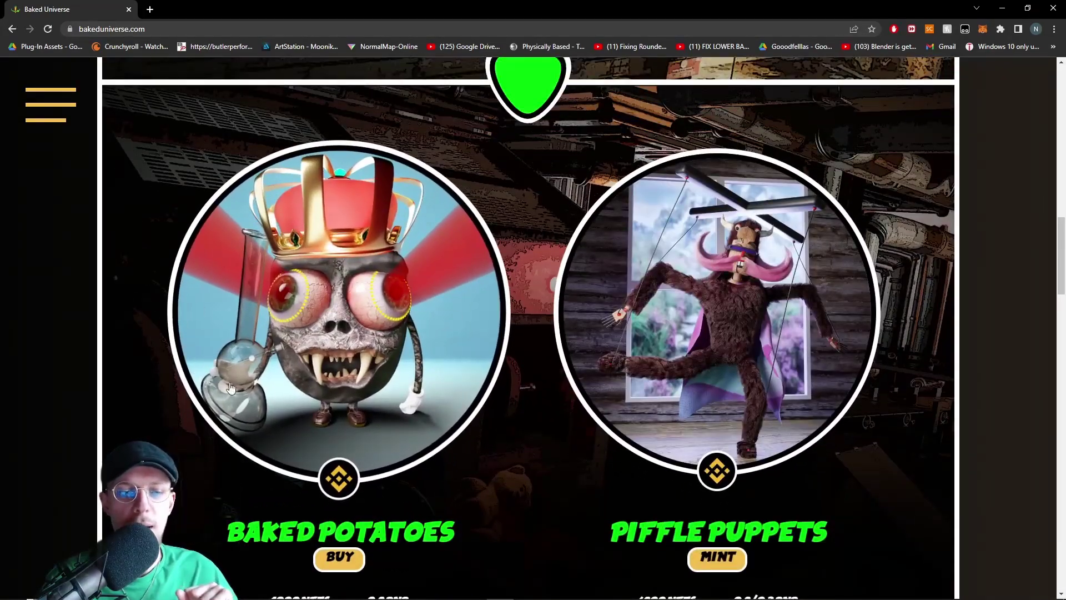
{"action": "scroll", "coordinate": [692, 287], "scroll_direction": "down", "scroll_amount": 1}
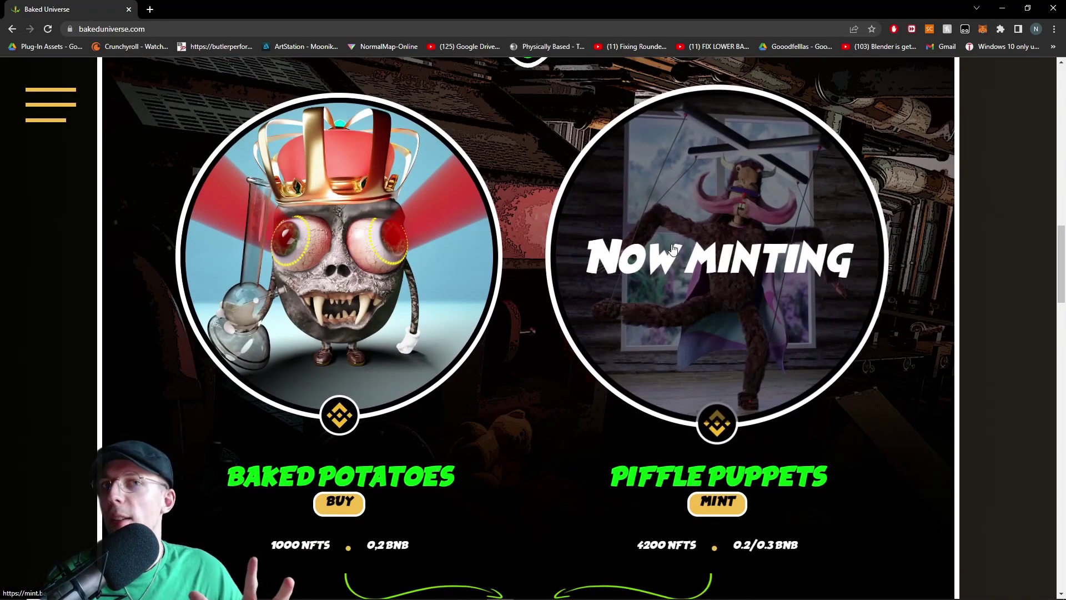
{"action": "left_click", "coordinate": [672, 247]}
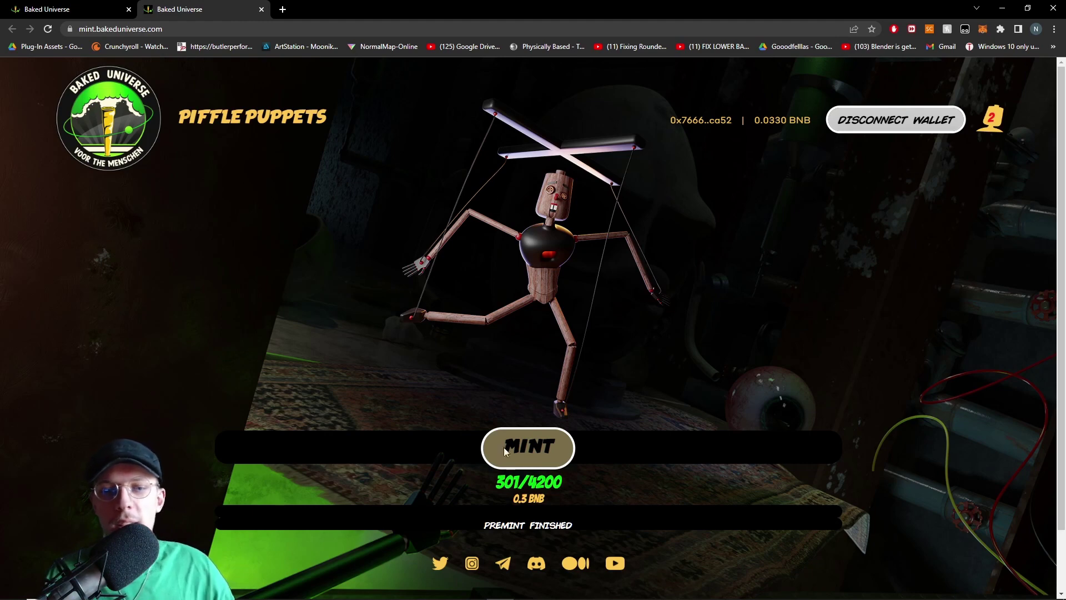
- Open the full image of Piffle Puppet #116 from the owned NFTs gallery and inspect its details up close
{"action": "left_click", "coordinate": [994, 119]}
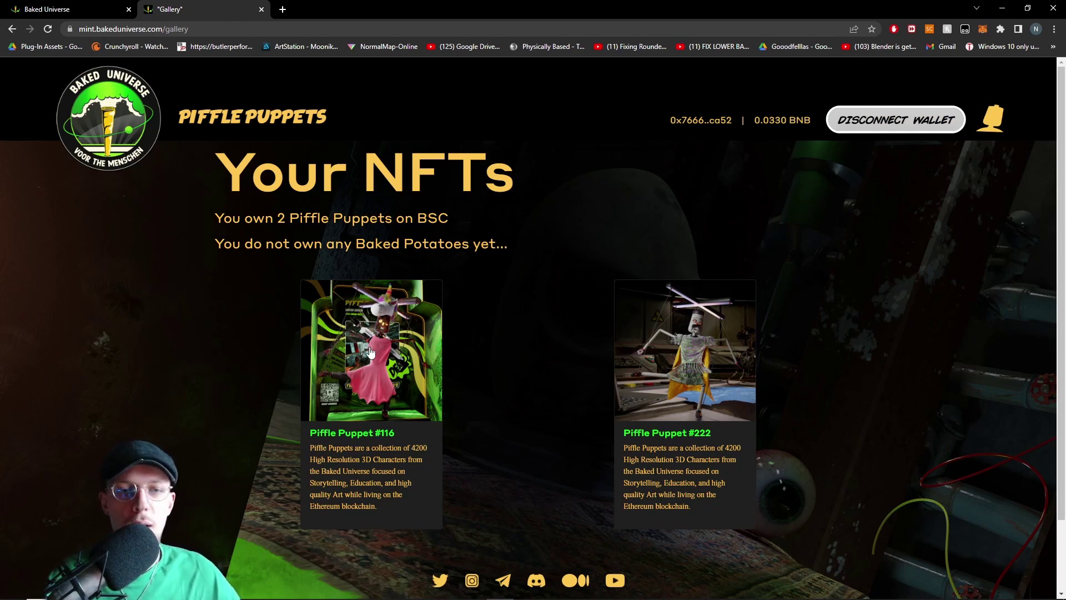
{"action": "left_click", "coordinate": [400, 345]}
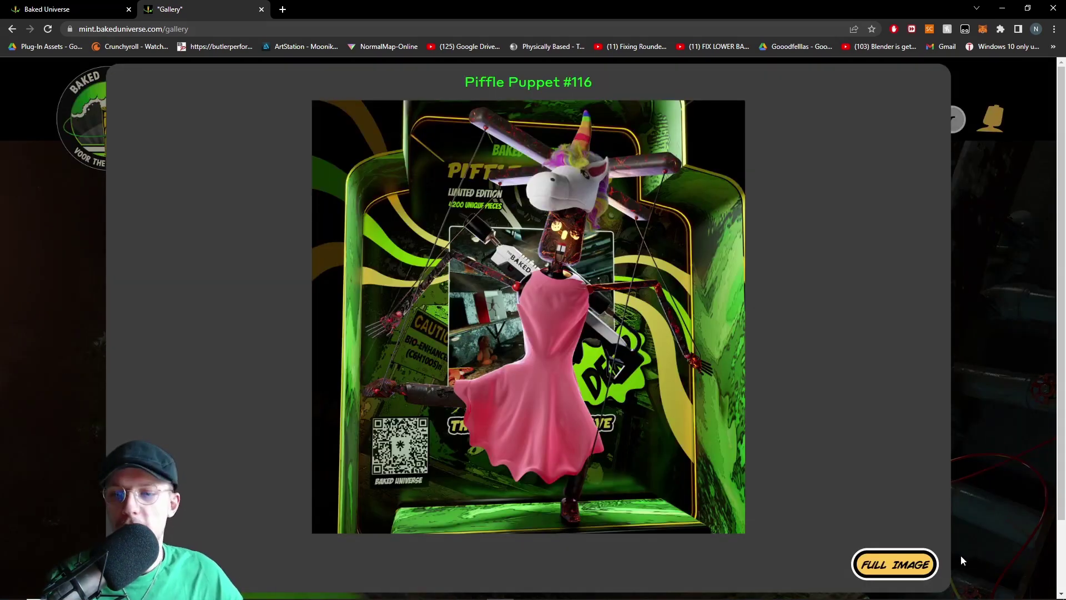
{"action": "left_click", "coordinate": [900, 564]}
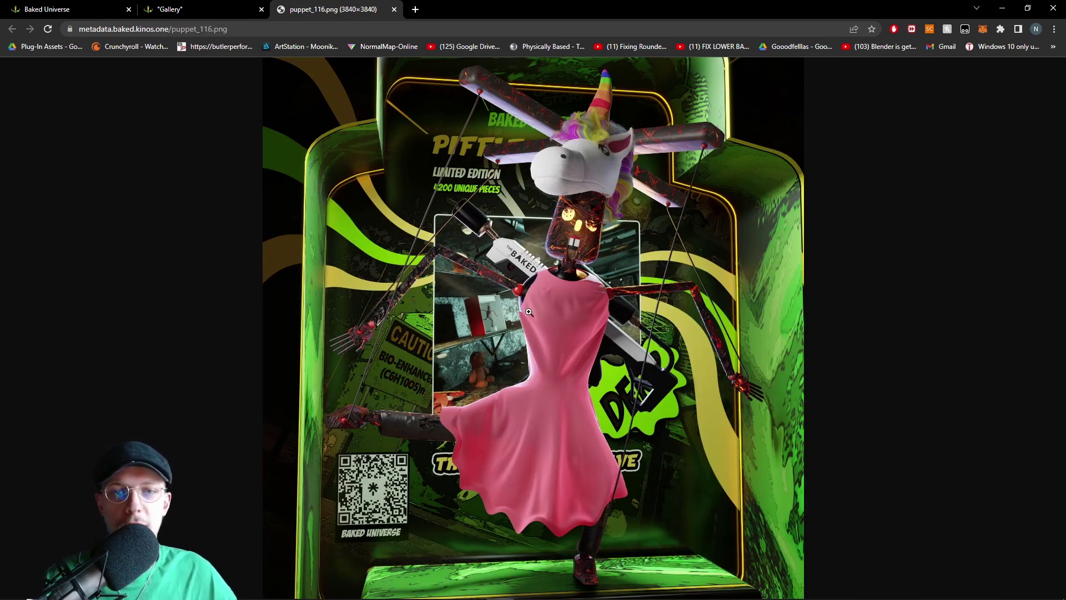
{"action": "left_click", "coordinate": [486, 336]}
{"action": "left_click", "coordinate": [515, 277]}
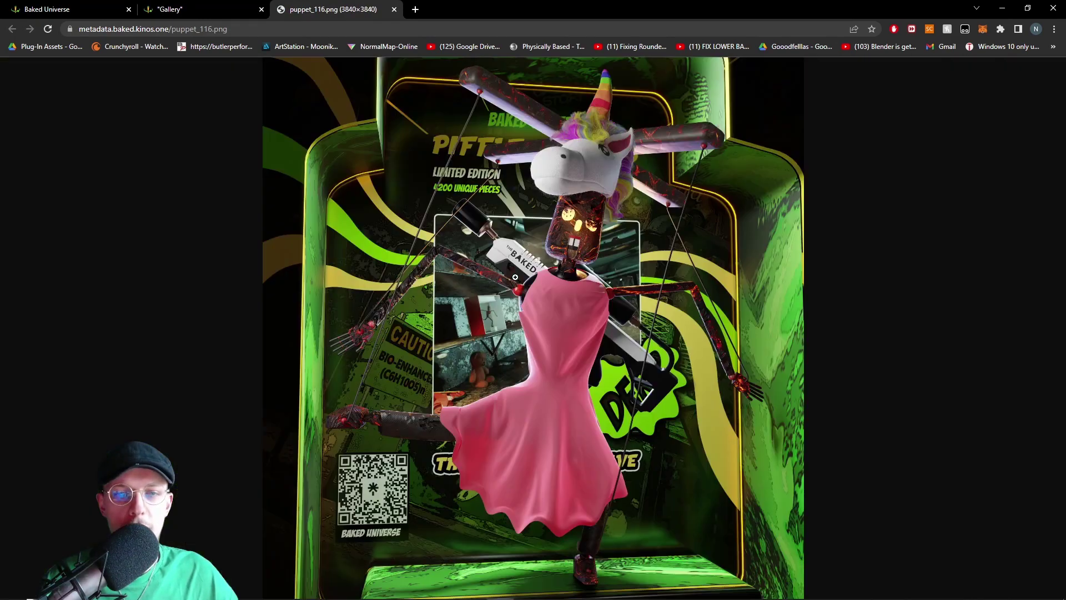
{"action": "left_click", "coordinate": [388, 408]}
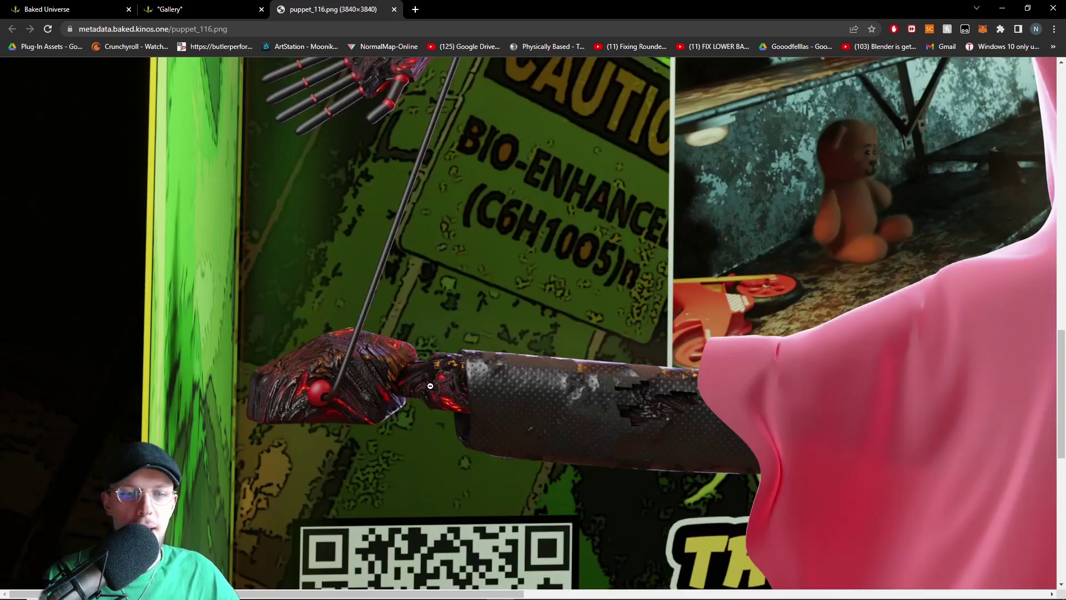
{"action": "left_click", "coordinate": [572, 236]}
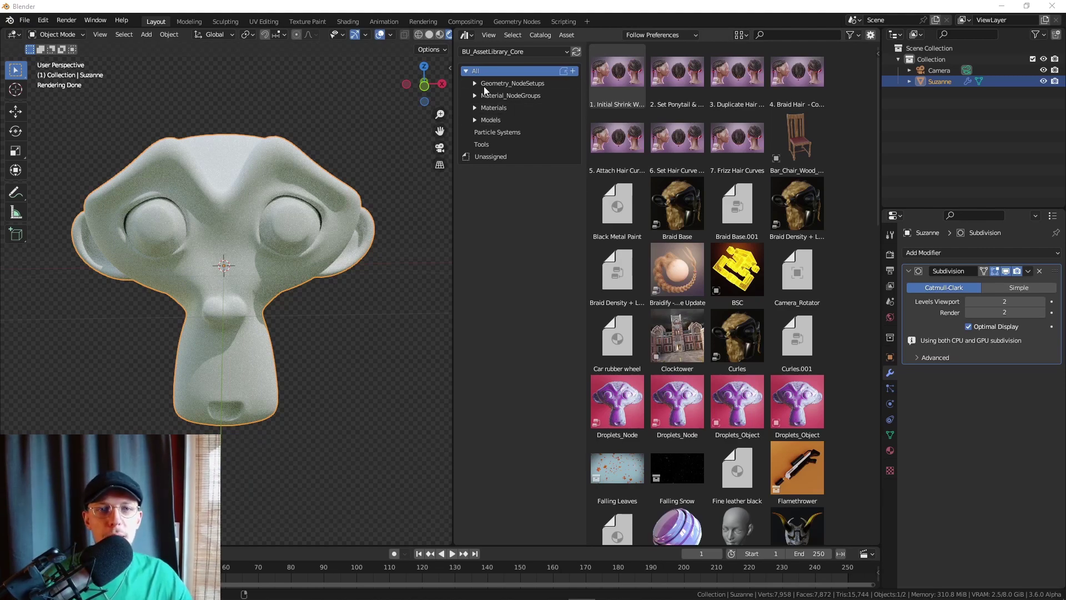
- In Blender, apply the M_Hologram material from the Materials catalog to the Suzanne head and play its animation briefly
{"action": "left_click", "coordinate": [496, 109]}
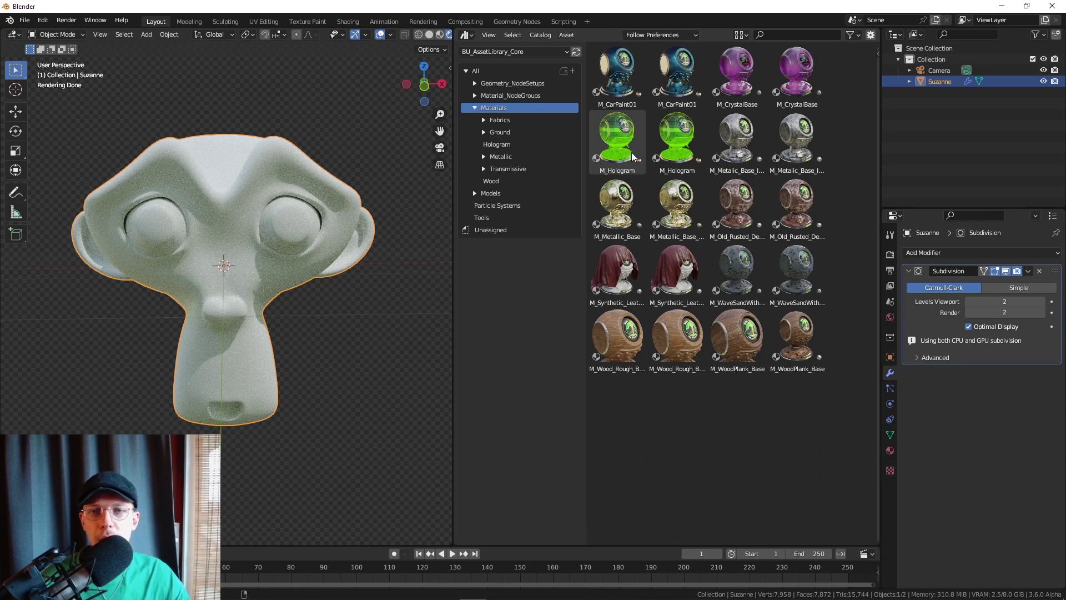
{"action": "mouse_move", "coordinate": [633, 156]}
{"action": "left_mouse_down"}
{"action": "mouse_move", "coordinate": [627, 147]}
{"action": "mouse_move", "coordinate": [231, 172]}
{"action": "left_mouse_up"}
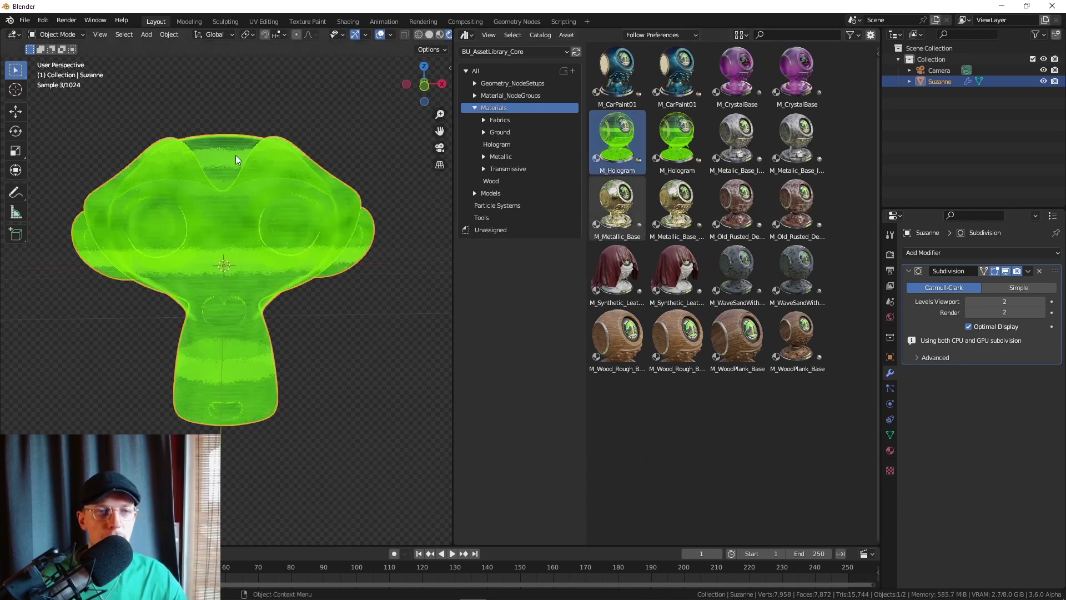
{"action": "key", "text": "space"}
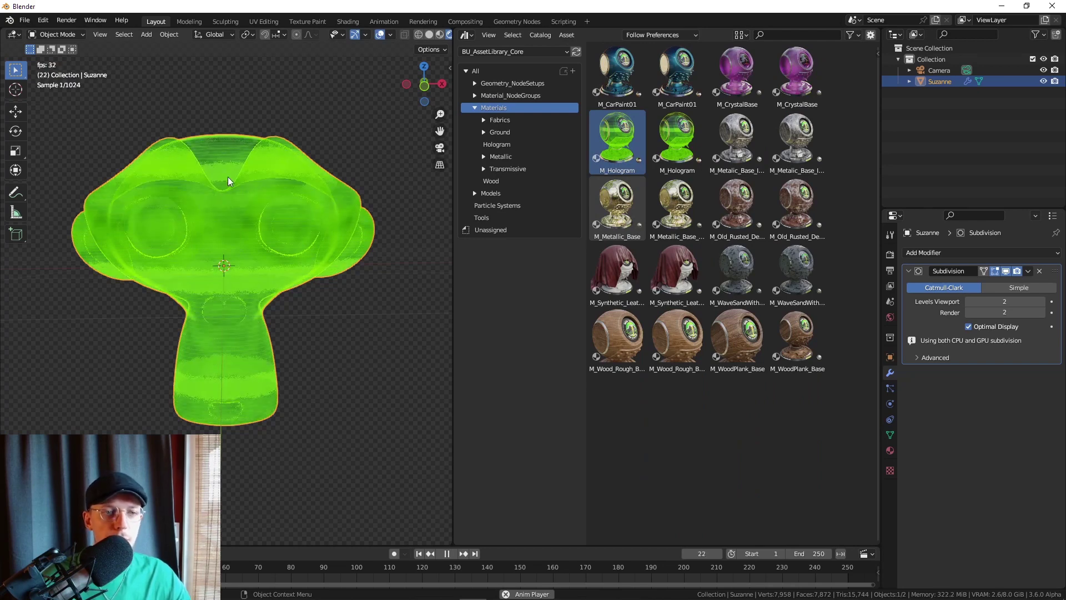
{"action": "key", "text": "space"}
- Preview the hologram animation with the Eevee render engine and set the engine back to Cycles
{"action": "left_click", "coordinate": [891, 255]}
{"action": "left_click", "coordinate": [994, 253]}
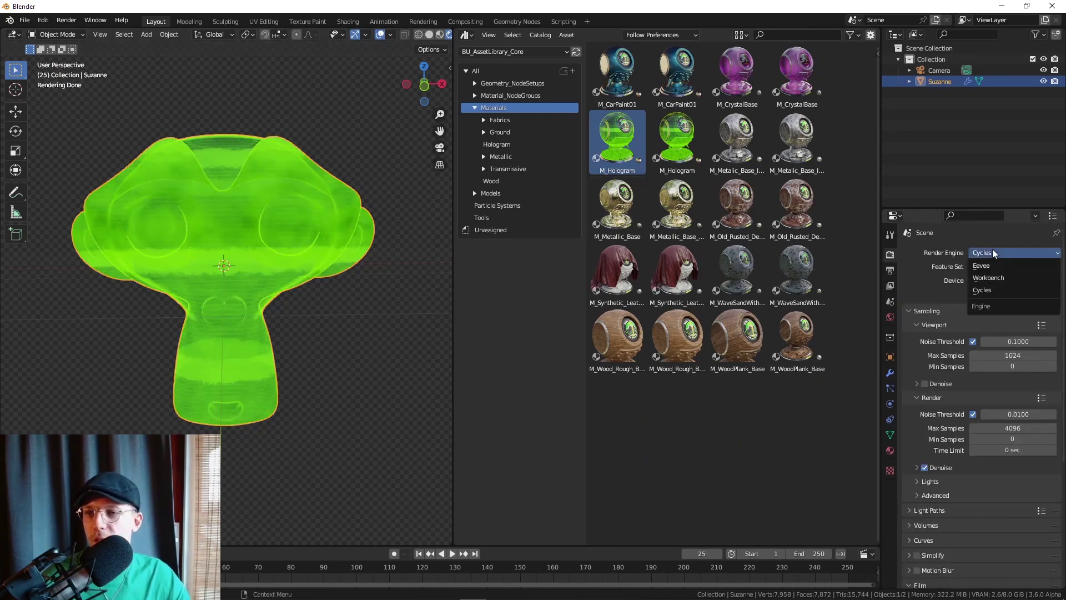
{"action": "key", "text": "Return"}
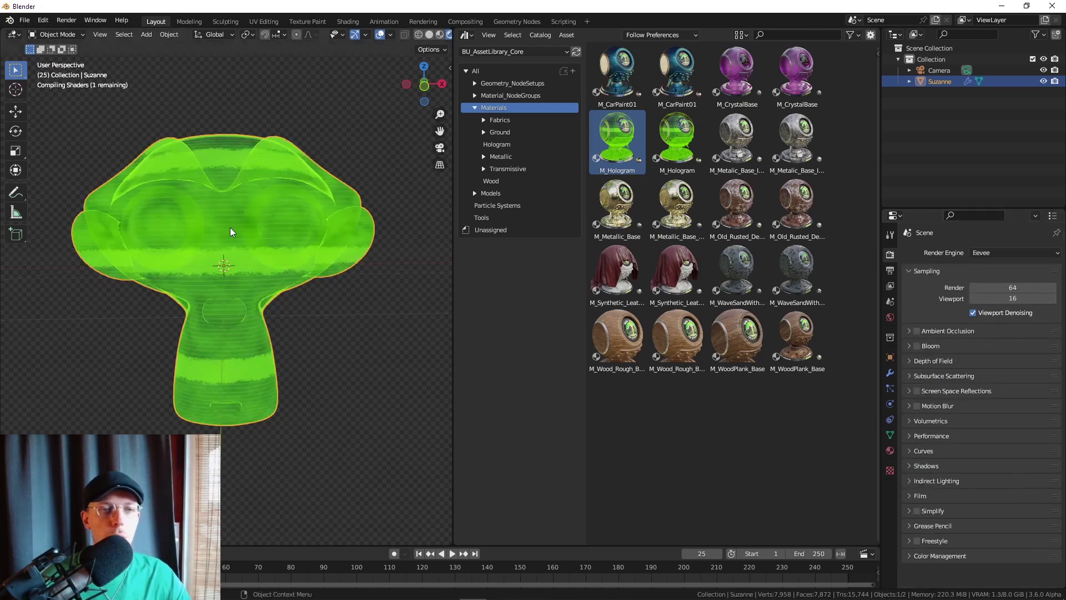
{"action": "key", "text": "space"}
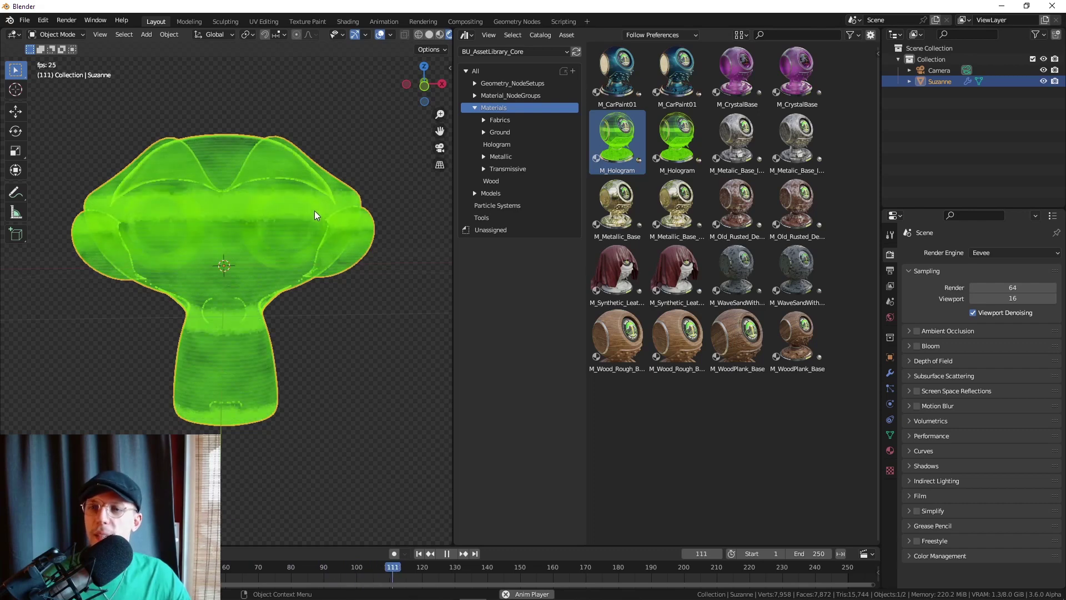
{"action": "key", "text": "space"}
{"action": "left_click", "coordinate": [1014, 253]}
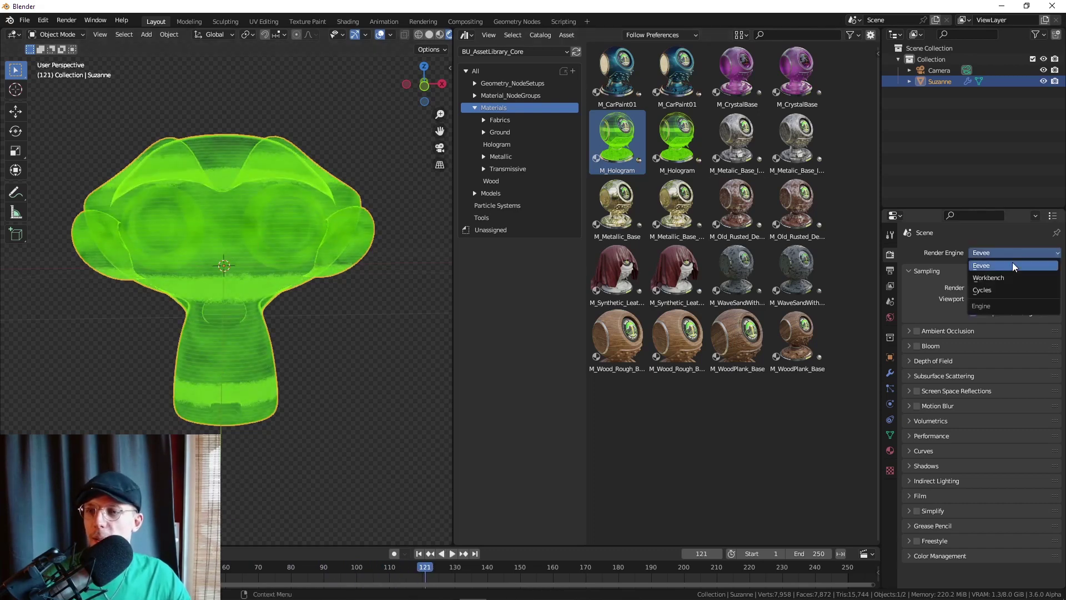
{"action": "left_click", "coordinate": [998, 290]}
- Apply M_CrystalBase to the Suzanne head and replace it with the M_CarPaint01 material
{"action": "left_click_drag", "start_coordinate": [737, 75], "coordinate": [236, 233]}
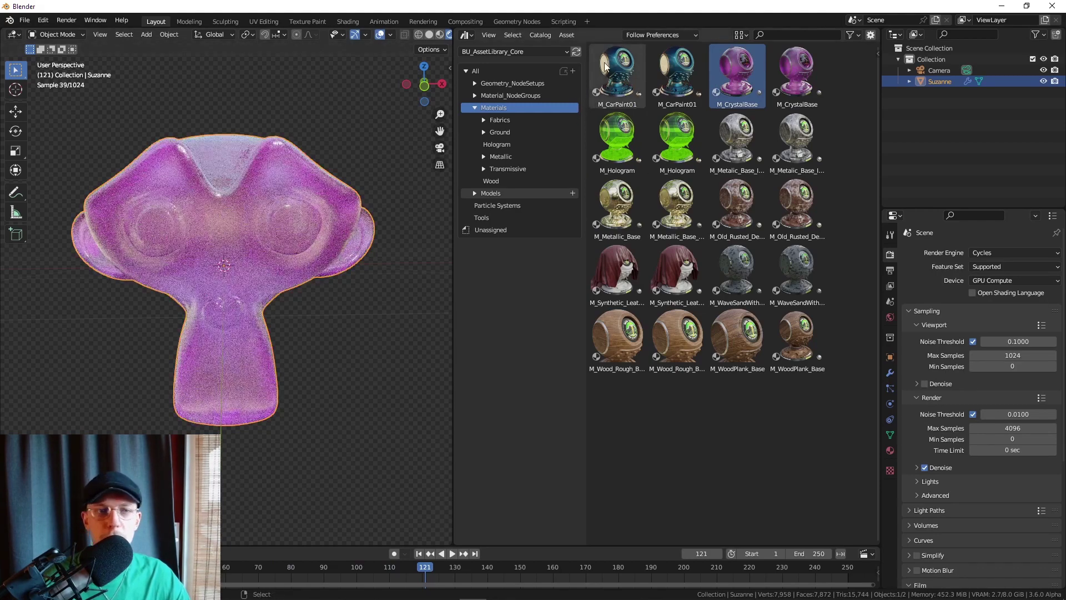
{"action": "left_click_drag", "start_coordinate": [616, 75], "coordinate": [247, 219]}
{"action": "left_click", "coordinate": [350, 92]}
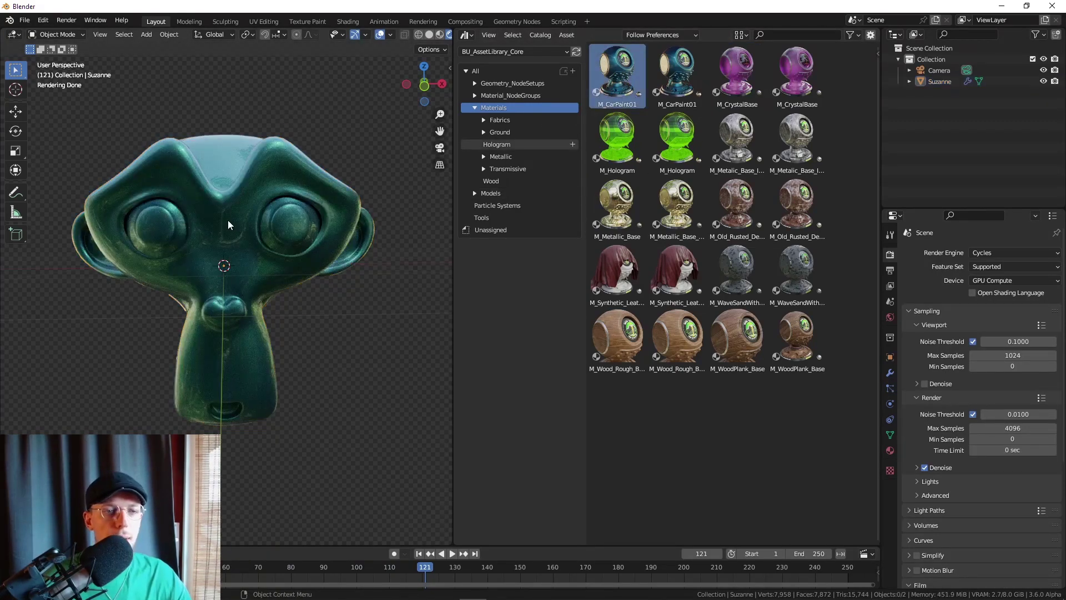
- Hide the viewport overlays to view the car paint on the Suzanne head without guides
{"action": "scroll", "coordinate": [231, 221], "scroll_direction": "up", "scroll_amount": 1}
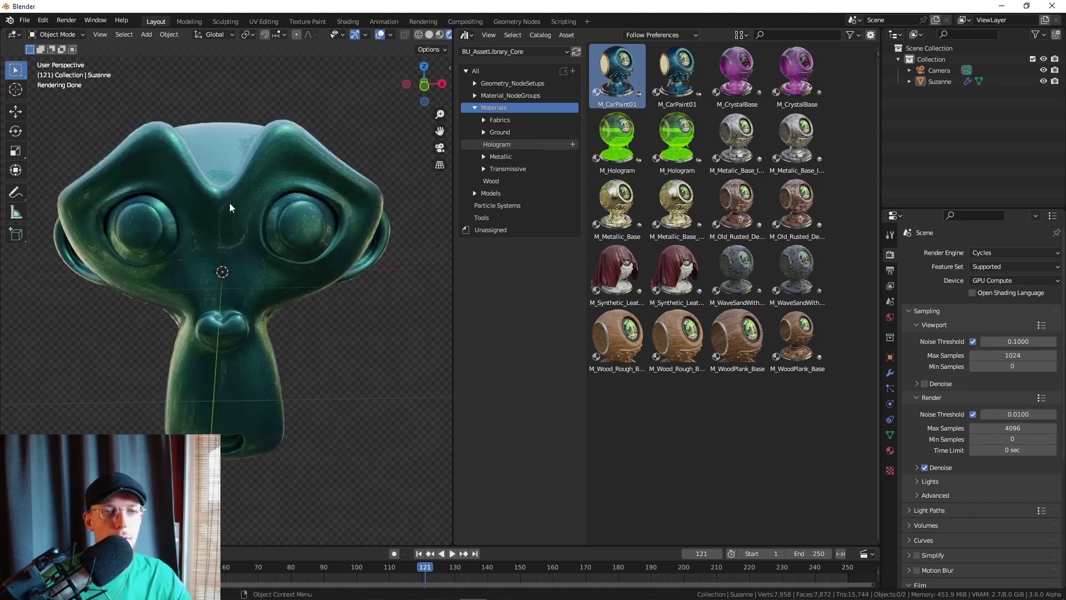
{"action": "left_click", "coordinate": [382, 38]}
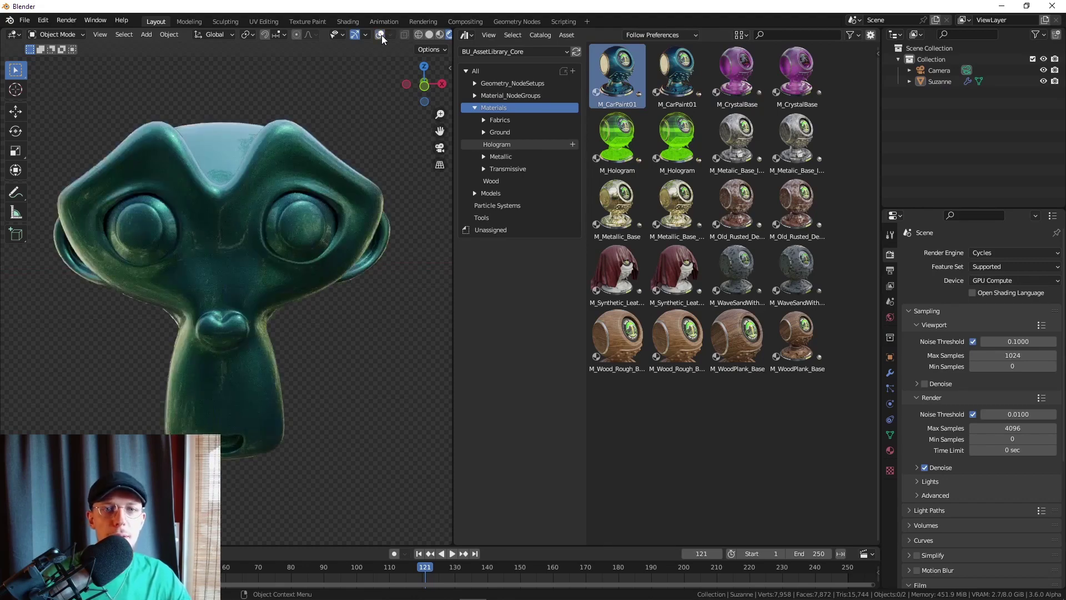
{"action": "left_click", "coordinate": [383, 38]}
{"action": "left_click", "coordinate": [383, 38]}
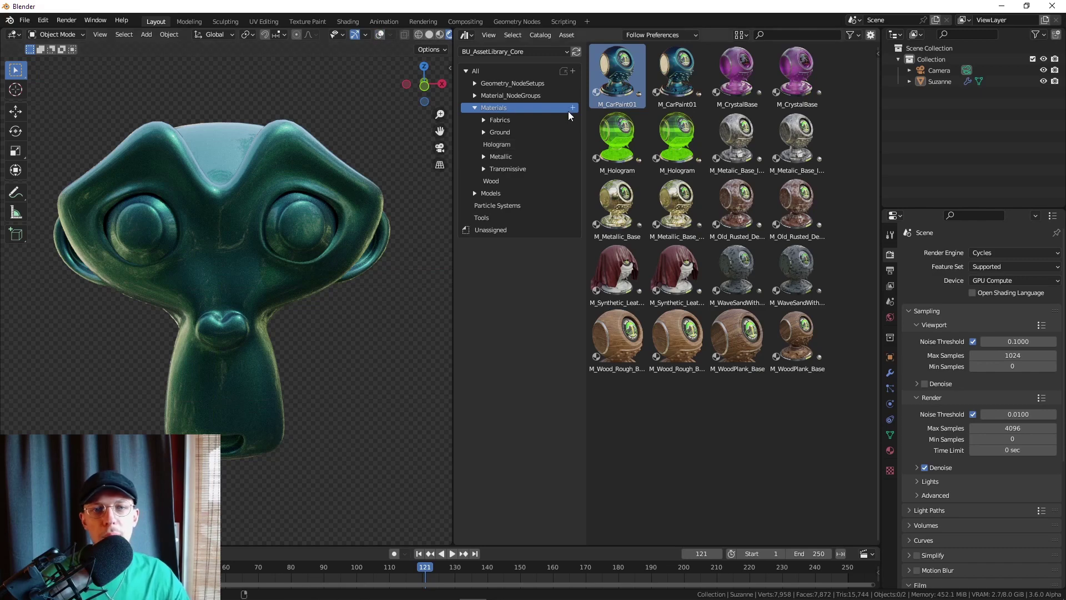
- Collapse the Materials catalog and show the assets in the Material_NodeGroups catalog
{"action": "left_click", "coordinate": [475, 108]}
{"action": "left_click", "coordinate": [475, 109]}
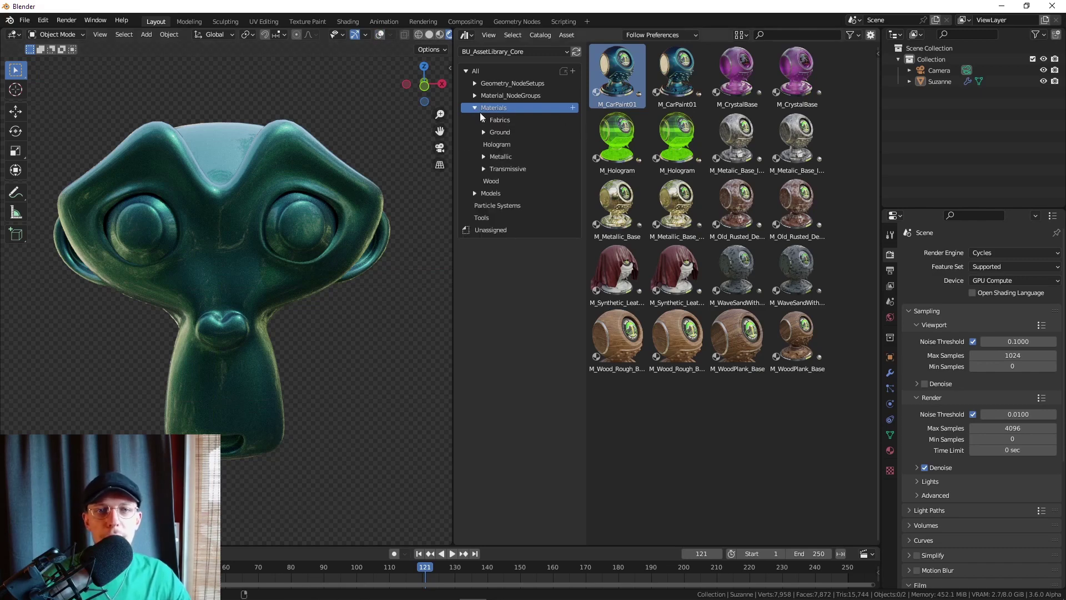
{"action": "left_click", "coordinate": [474, 108]}
{"action": "left_click", "coordinate": [474, 95]}
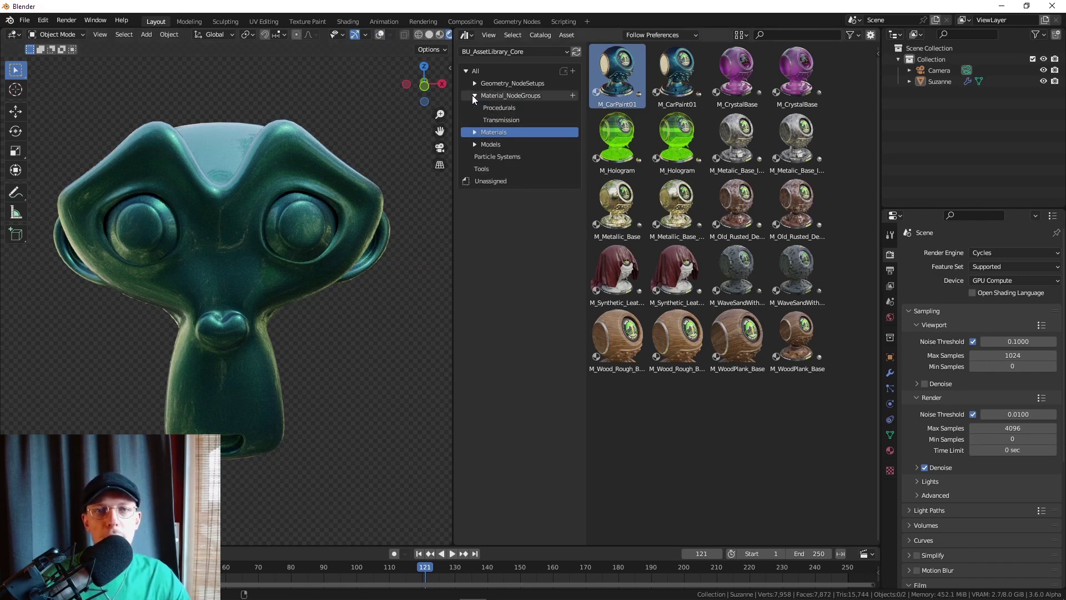
{"action": "left_click", "coordinate": [502, 95]}
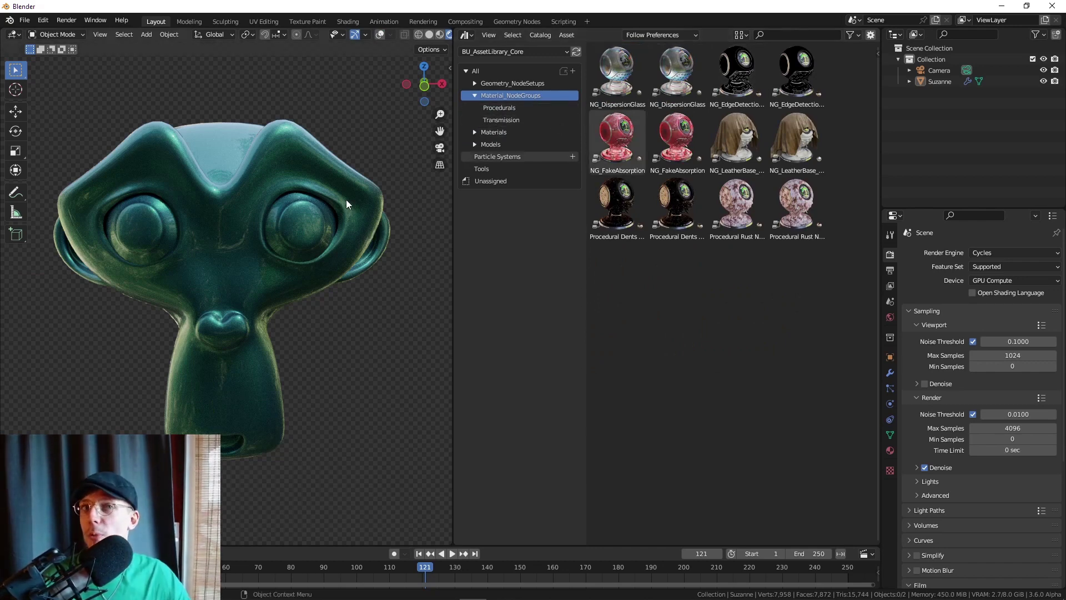
- Add a cube to the scene and apply the M_CarPaint01 material from the Materials catalog to it
{"action": "scroll", "coordinate": [217, 239], "scroll_direction": "down", "scroll_amount": 3}
{"action": "key", "text": "shift+a"}
{"action": "mouse_move", "coordinate": [228, 238]}
{"action": "left_click", "coordinate": [274, 248]}
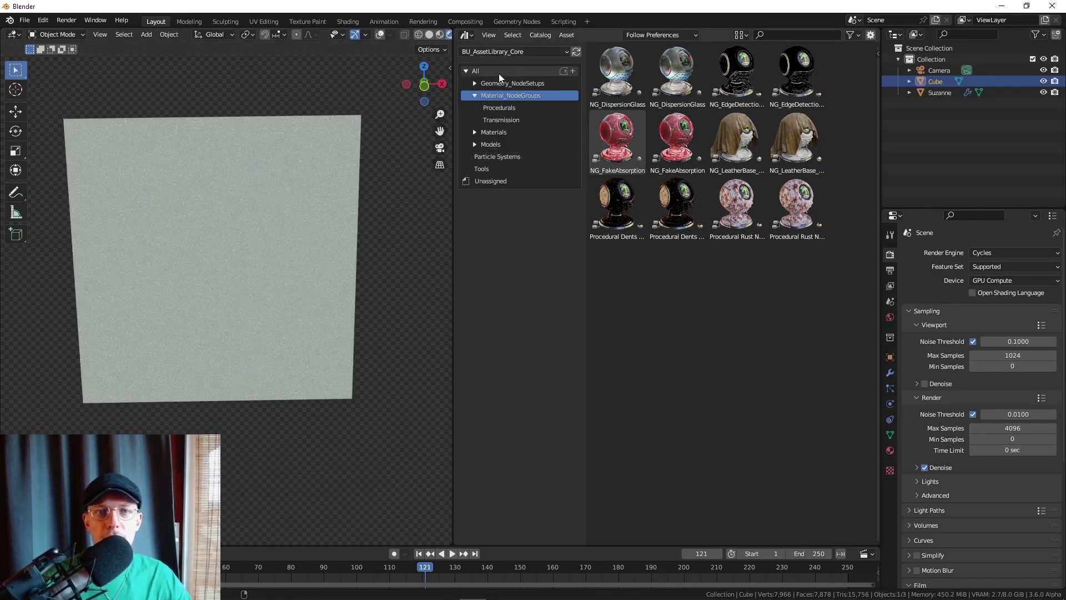
{"action": "left_click", "coordinate": [496, 131]}
{"action": "left_click_drag", "start_coordinate": [627, 79], "coordinate": [190, 238]}
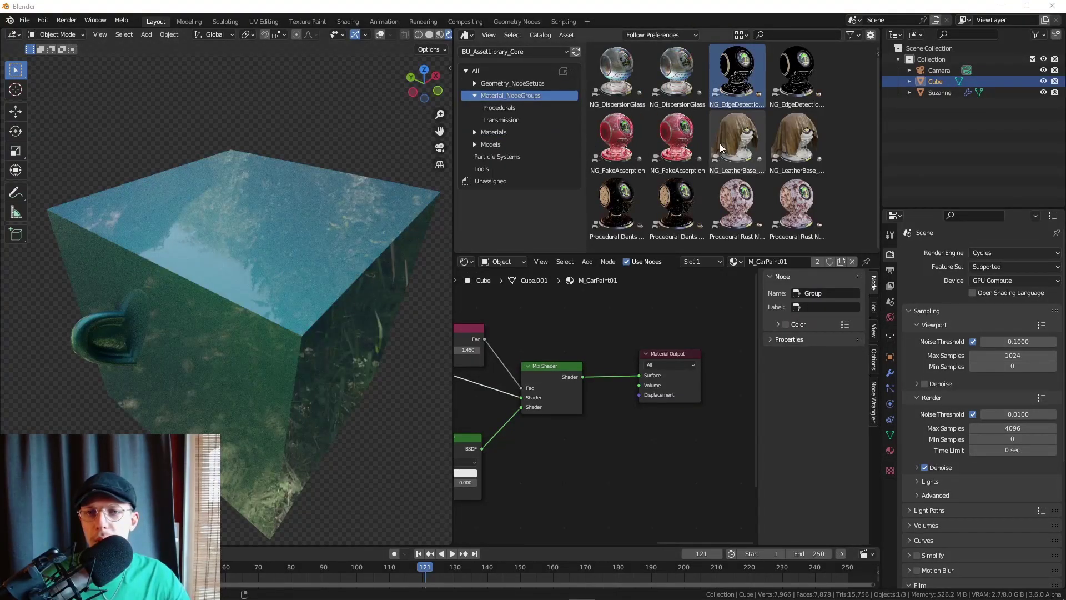
- Replace the cube's material with M_Old_Rusted_Dented_Iron and return to the Material_NodeGroups catalog
{"action": "left_click", "coordinate": [494, 131]}
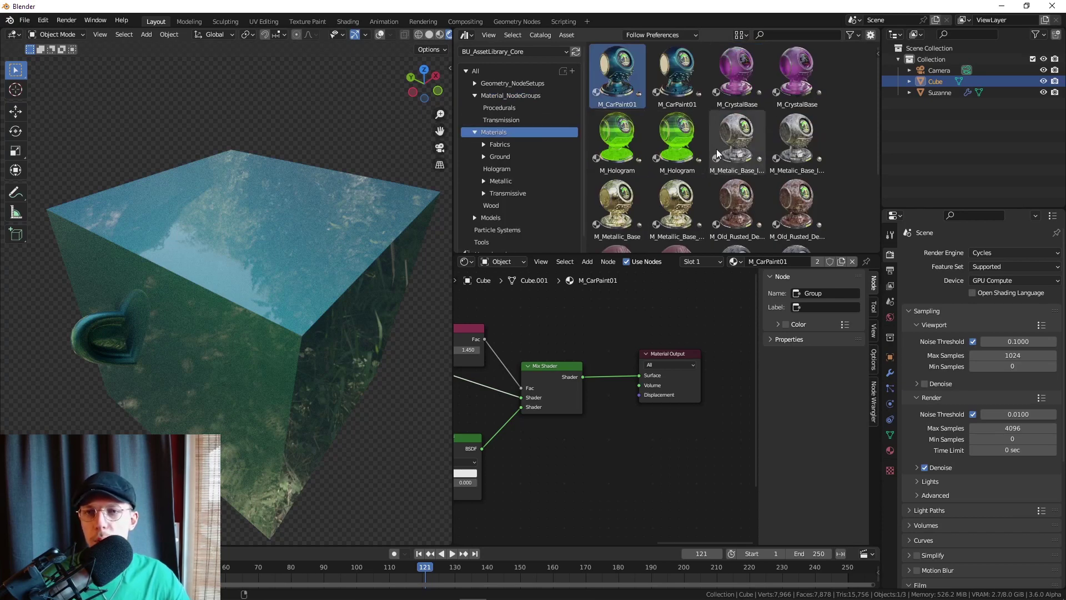
{"action": "left_click_drag", "start_coordinate": [732, 198], "coordinate": [251, 228]}
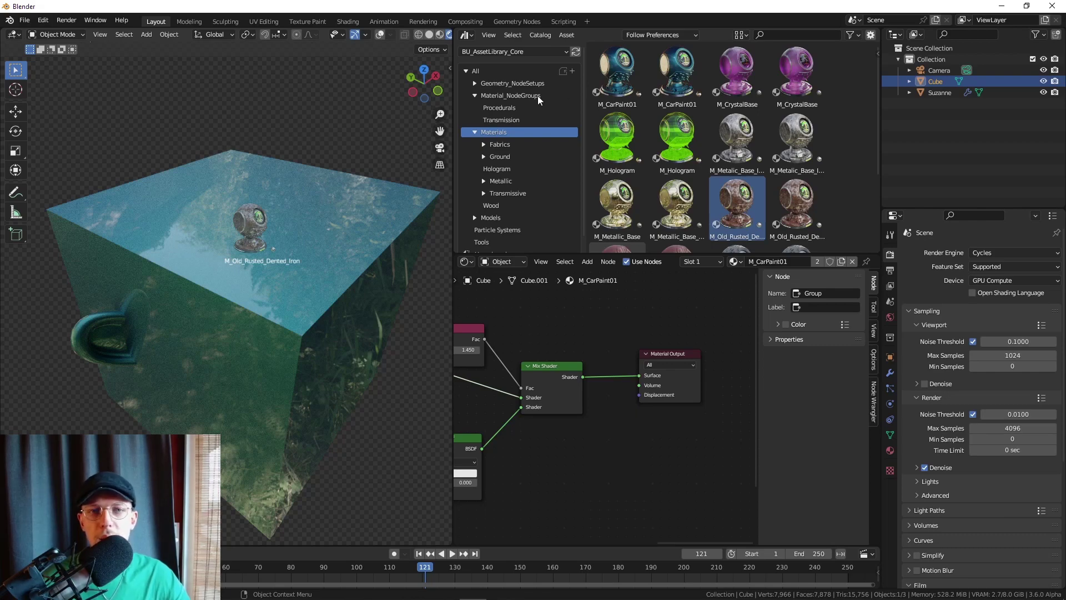
{"action": "left_click", "coordinate": [519, 97]}
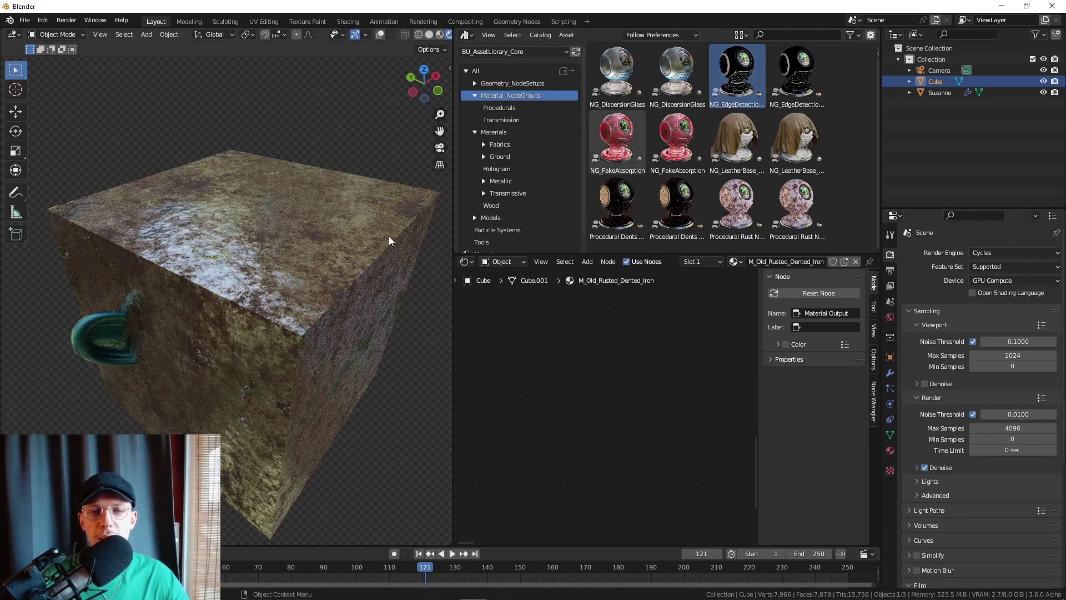
- Add the edge detection node group from the asset library above the Principled BSDF in the cube's rusted iron material
{"action": "middle_click_drag", "start_coordinate": [725, 425], "coordinate": [566, 371]}
{"action": "middle_click_drag", "start_coordinate": [737, 442], "coordinate": [529, 360]}
{"action": "middle_click_drag", "start_coordinate": [694, 341], "coordinate": [461, 339]}
{"action": "middle_click_drag", "start_coordinate": [729, 339], "coordinate": [724, 338]}
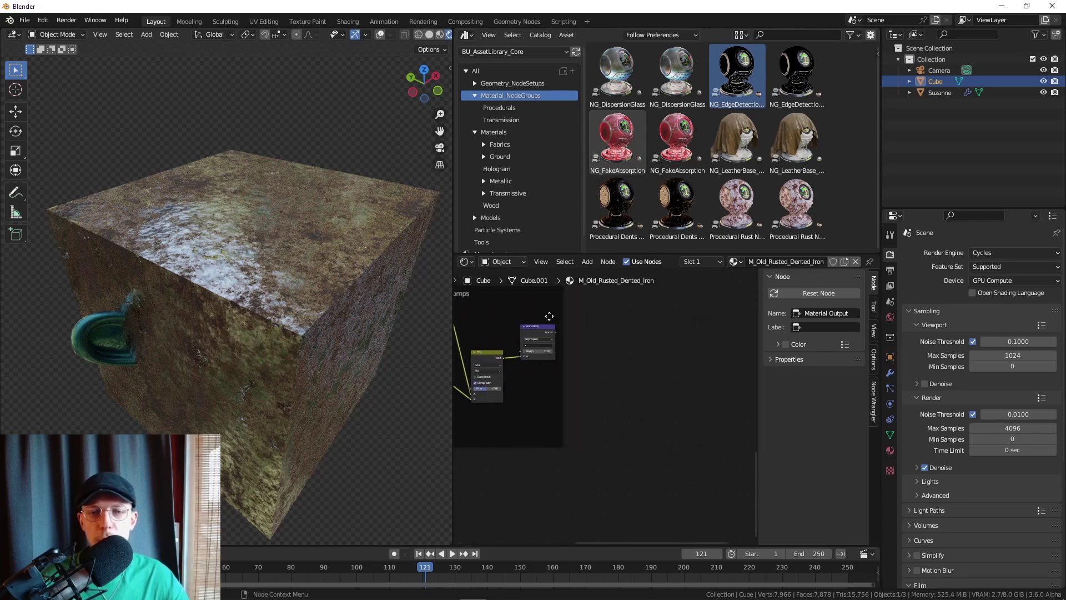
{"action": "scroll", "coordinate": [500, 315], "scroll_direction": "up", "scroll_amount": 4}
{"action": "middle_click_drag", "start_coordinate": [499, 315], "coordinate": [662, 351]}
{"action": "scroll", "coordinate": [672, 364], "scroll_direction": "down", "scroll_amount": 6}
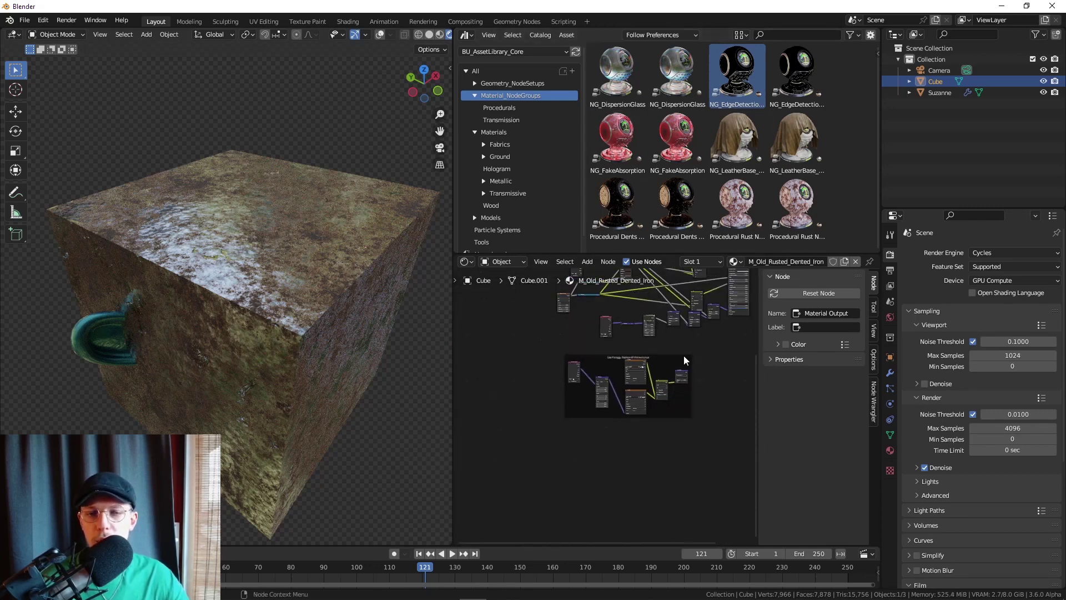
{"action": "middle_click_drag", "start_coordinate": [685, 361], "coordinate": [502, 461]}
{"action": "scroll", "coordinate": [605, 370], "scroll_direction": "up", "scroll_amount": 8}
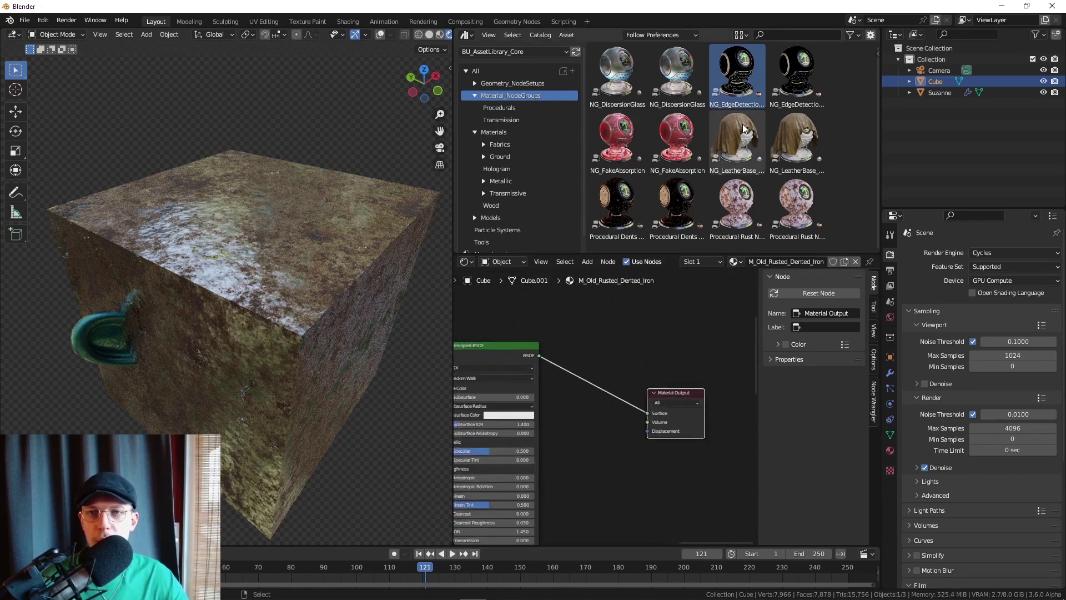
{"action": "left_click_drag", "start_coordinate": [737, 78], "coordinate": [507, 280]}
- Insert a Mix Shader between the Principled BSDF and Material Output, and connect the edge detection result to its factor
{"action": "key", "text": "shift+a"}
{"action": "type", "text": "smix s"}
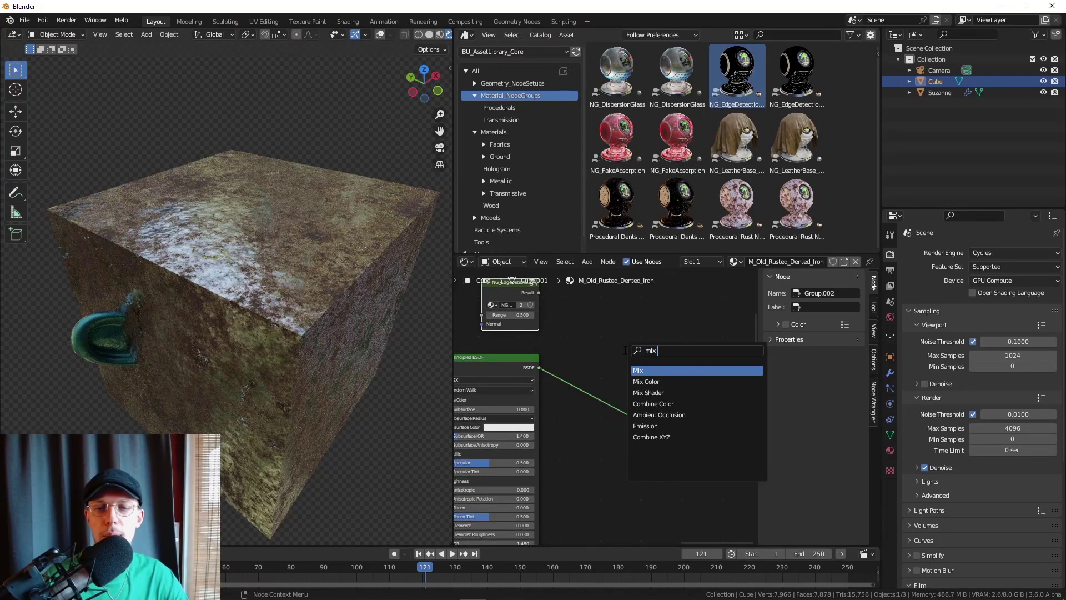
{"action": "key", "text": "Return"}
{"action": "left_click", "coordinate": [591, 378]}
{"action": "left_click_drag", "start_coordinate": [538, 292], "coordinate": [590, 396]}
{"action": "middle_click_drag", "start_coordinate": [598, 395], "coordinate": [655, 321]}
- Add a second Principled BSDF node below the Mix Shader in the cube's rusted iron material
{"action": "key", "text": "shift+a"}
{"action": "left_click", "coordinate": [654, 317]}
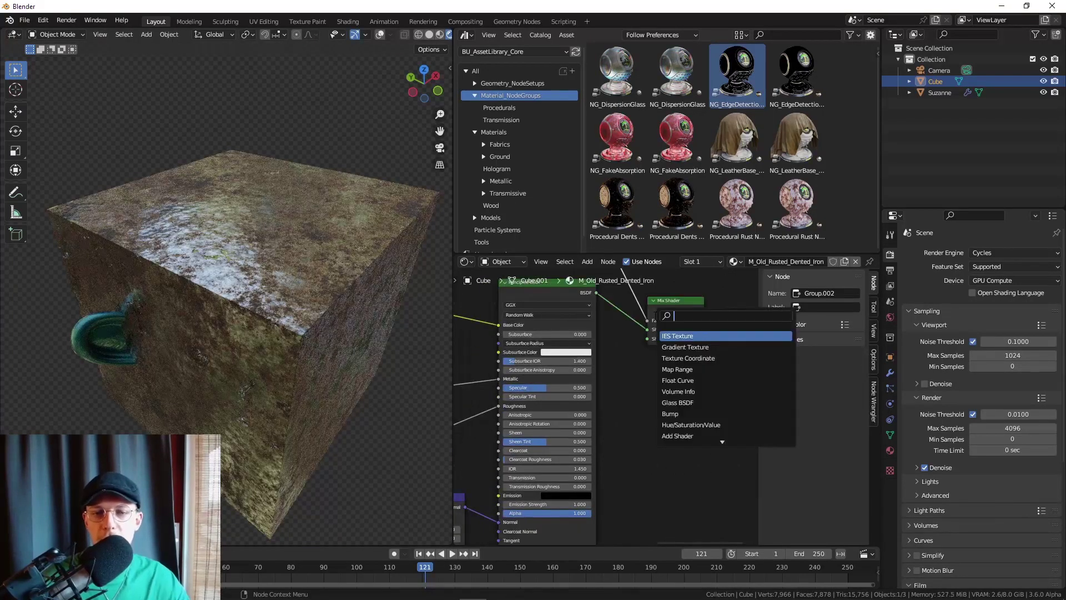
{"action": "type", "text": "prin"}
{"action": "key", "text": "Return"}
{"action": "left_click", "coordinate": [637, 383]}
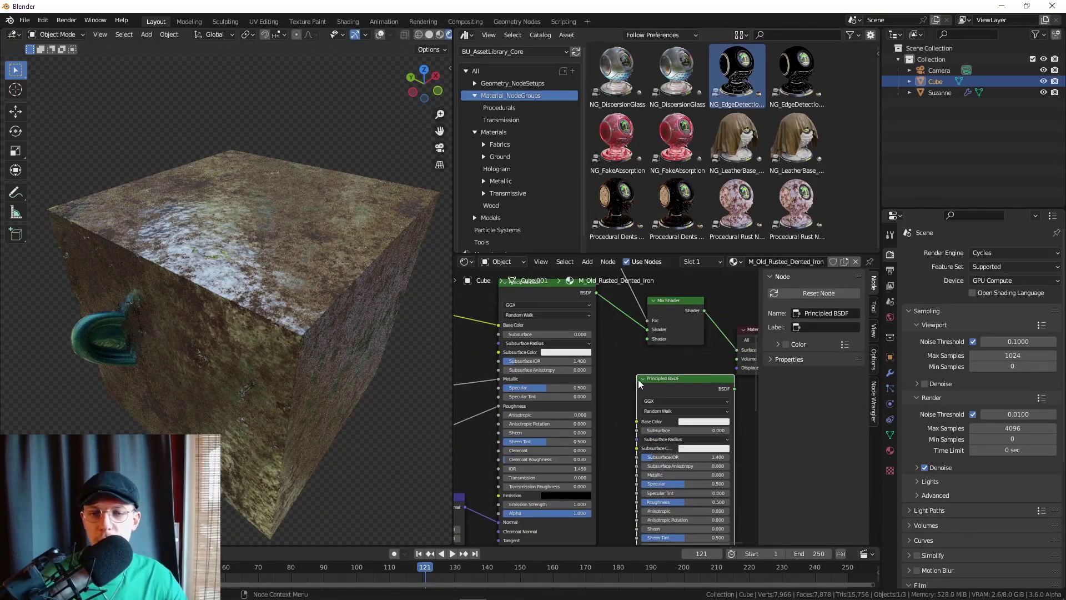
- Set the new Principled BSDF's Metallic to 1 and Roughness to 0, and connect it to the Mix Shader's second shader input
{"action": "middle_click_drag", "start_coordinate": [657, 479], "coordinate": [613, 404]}
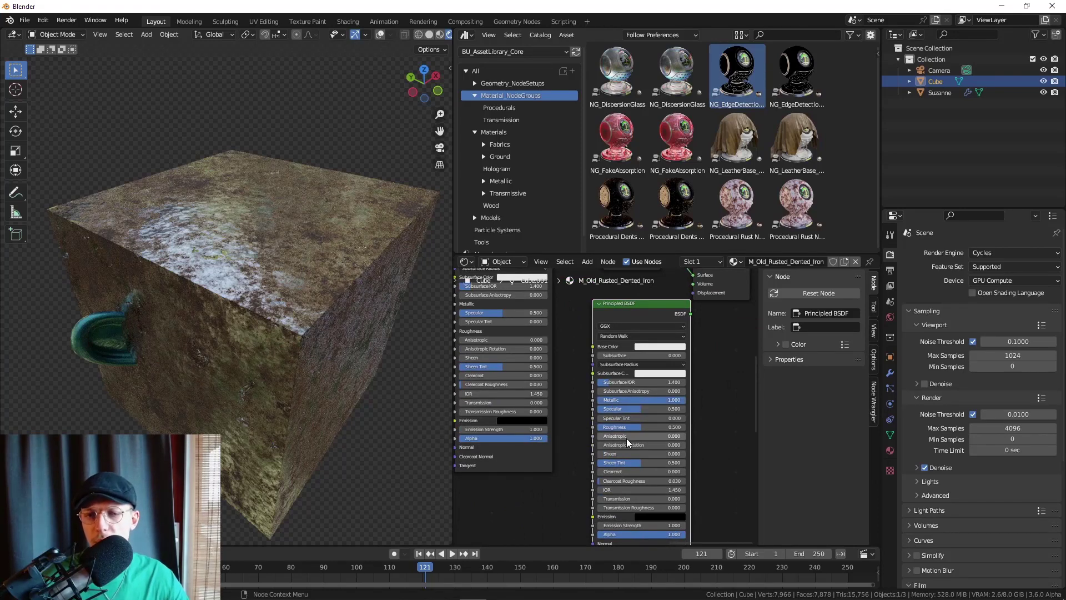
{"action": "middle_click_drag", "start_coordinate": [692, 330], "coordinate": [712, 415]}
{"action": "left_click_drag", "start_coordinate": [710, 399], "coordinate": [624, 349]}
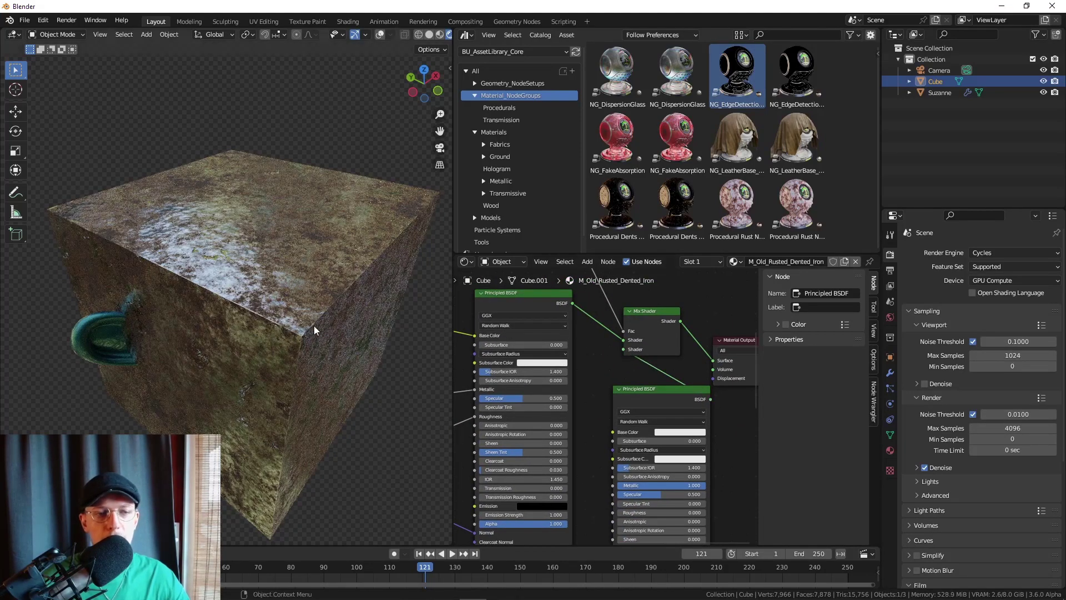
- Add a Bevel modifier to the cube with an amount of 0.003 m and 5 segments
{"action": "scroll", "coordinate": [277, 333], "scroll_direction": "up", "scroll_amount": 5}
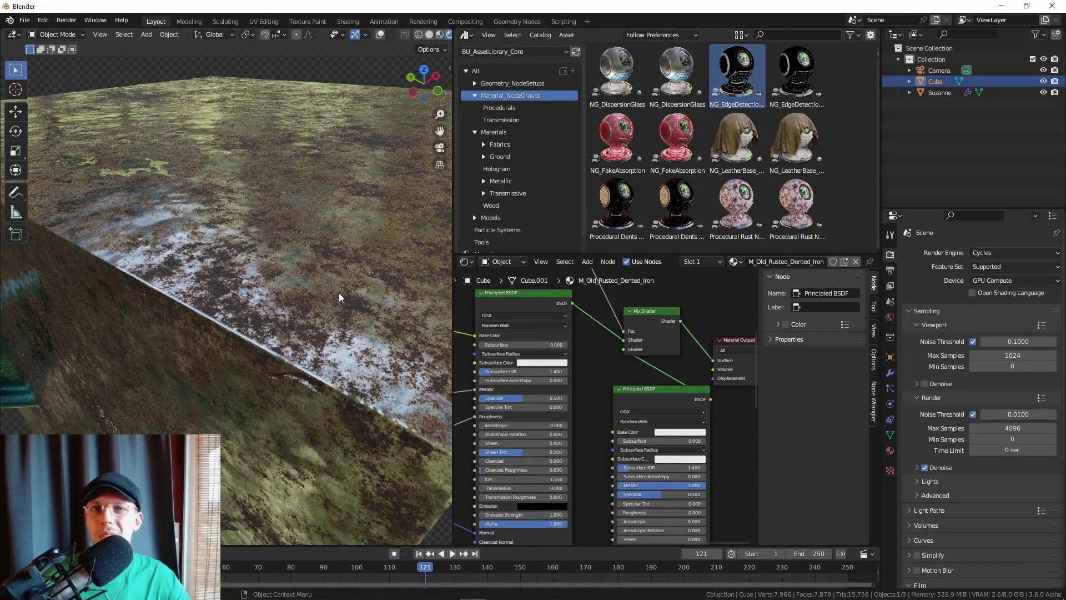
{"action": "left_click", "coordinate": [891, 371]}
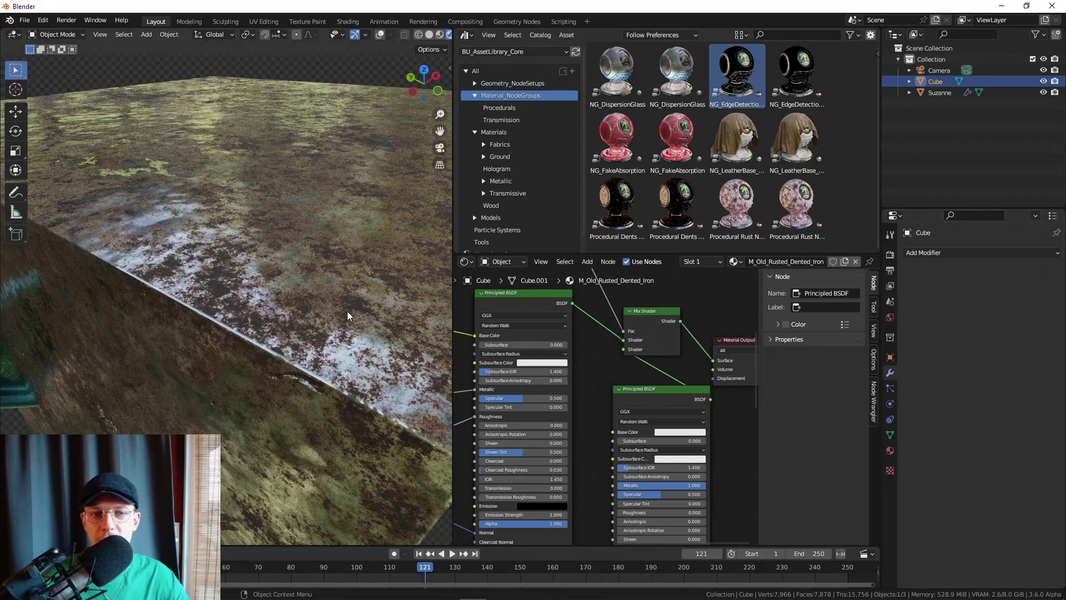
{"action": "left_click", "coordinate": [933, 253]}
{"action": "left_click", "coordinate": [843, 300]}
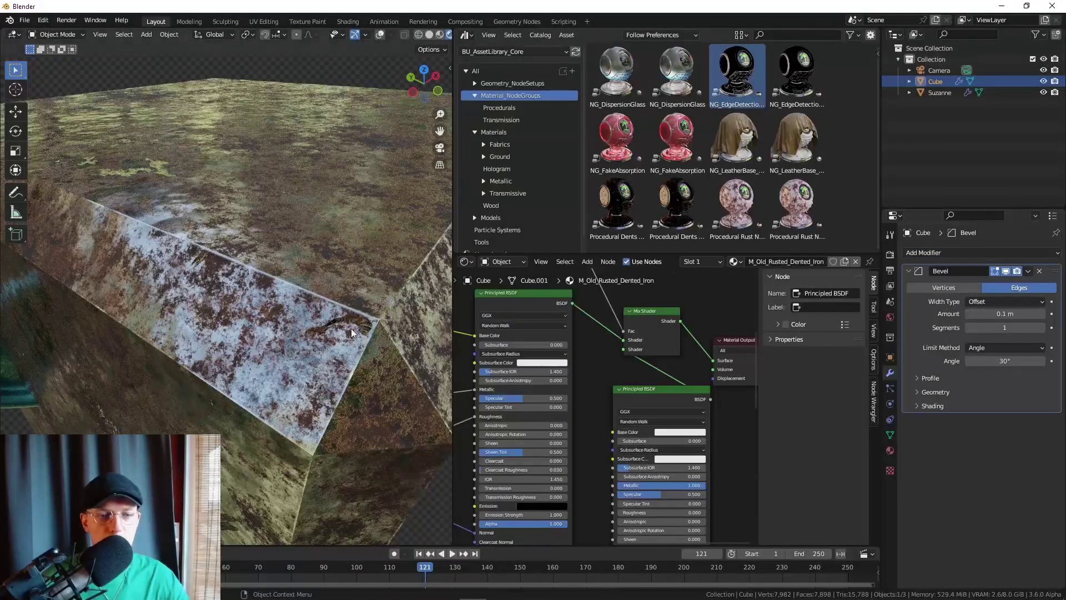
{"action": "left_click", "coordinate": [1041, 329]}
{"action": "left_click", "coordinate": [1041, 328]}
{"action": "left_click_drag", "start_coordinate": [1021, 314], "coordinate": [967, 314]}
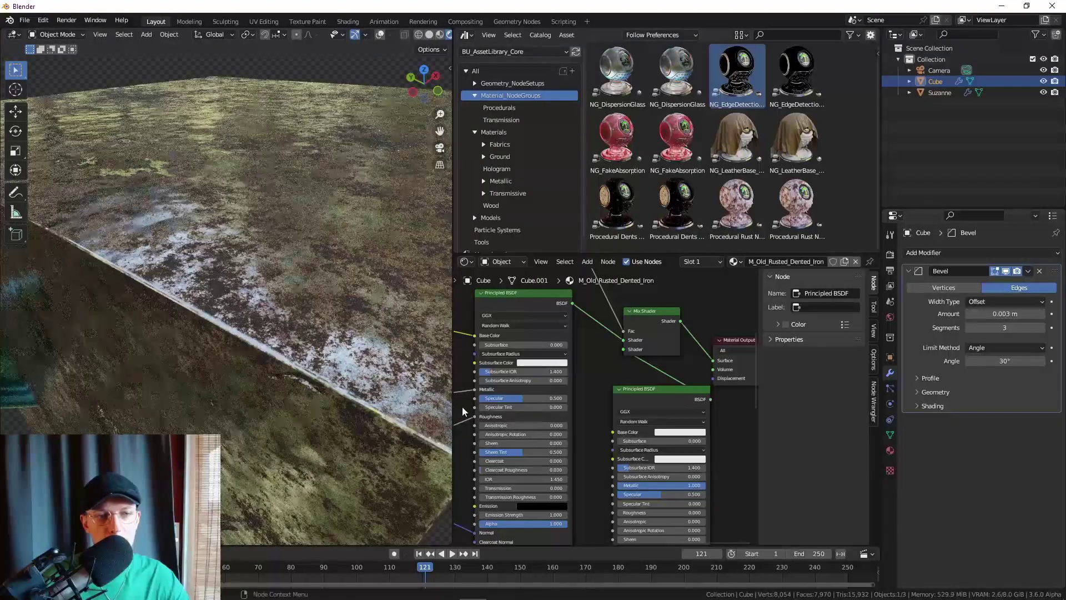
{"action": "left_click", "coordinate": [1043, 329]}
{"action": "left_click", "coordinate": [1043, 329]}
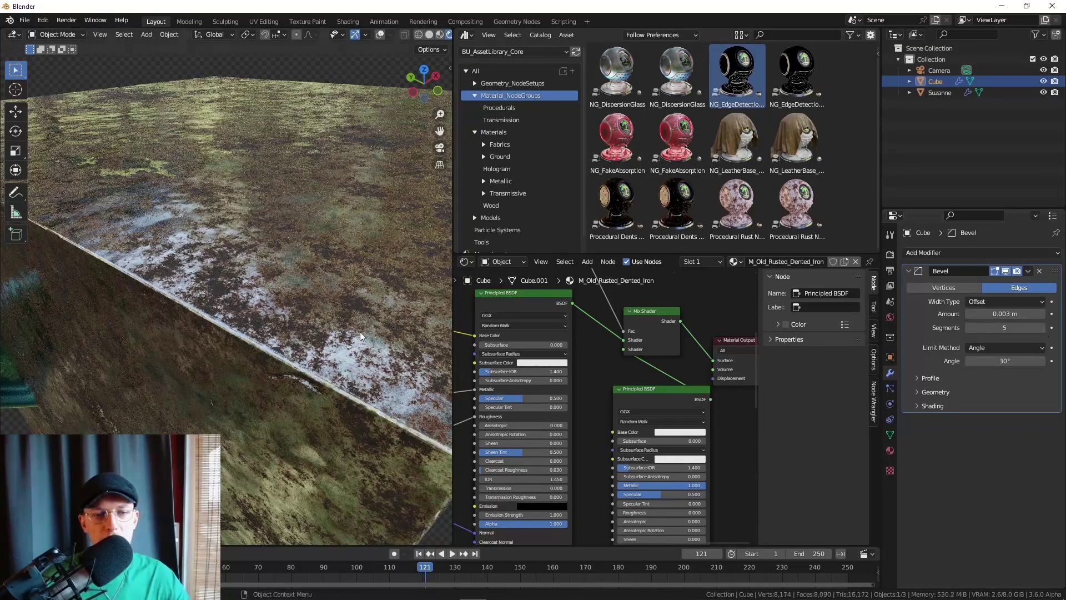
{"action": "middle_click_drag", "start_coordinate": [312, 323], "coordinate": [261, 349]}
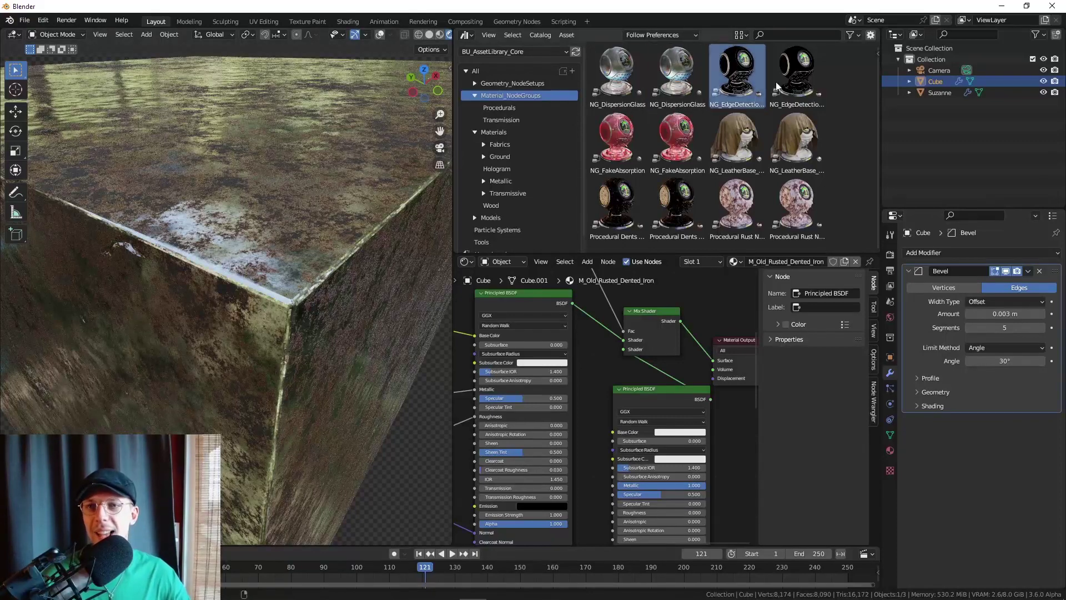
- Try adding the other edge detection node group from the asset library beside the existing one in the cube's material
{"action": "scroll", "coordinate": [594, 395], "scroll_direction": "down", "scroll_amount": 4}
{"action": "middle_click_drag", "start_coordinate": [594, 395], "coordinate": [600, 497]}
{"action": "scroll", "coordinate": [619, 322], "scroll_direction": "up", "scroll_amount": 2}
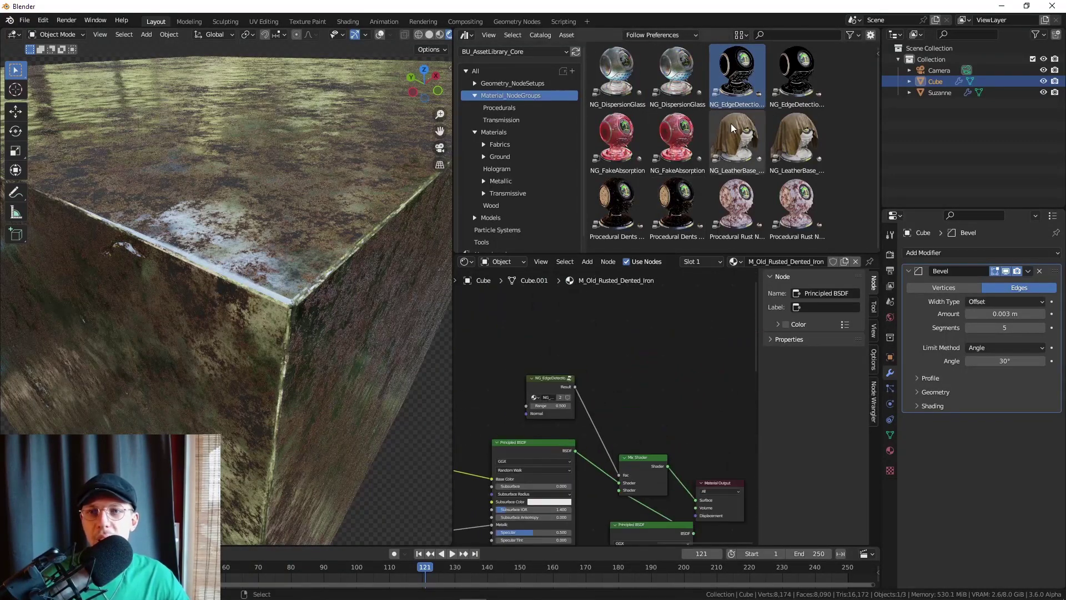
{"action": "left_click_drag", "start_coordinate": [793, 76], "coordinate": [611, 356]}
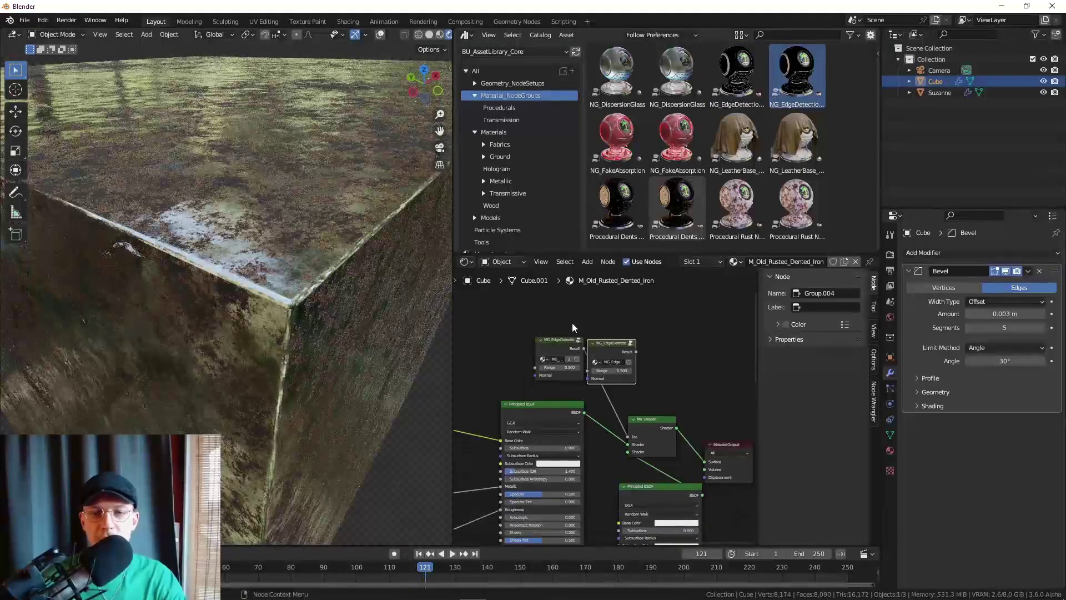
{"action": "key", "text": "x"}
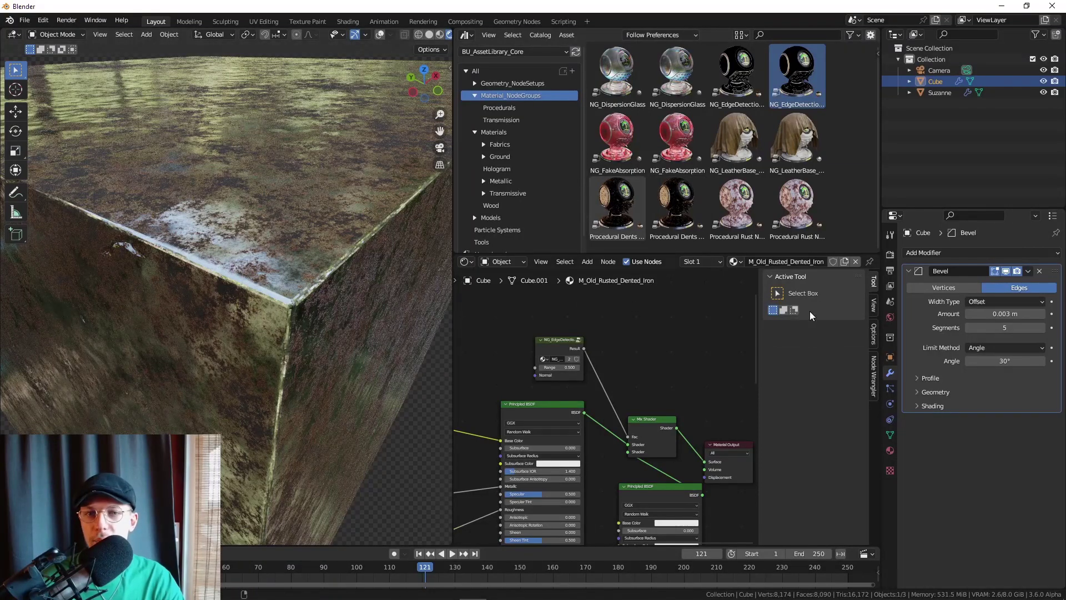
- Delete the cube from the scene
{"action": "scroll", "coordinate": [143, 334], "scroll_direction": "down", "scroll_amount": 5}
{"action": "key", "text": "Delete"}
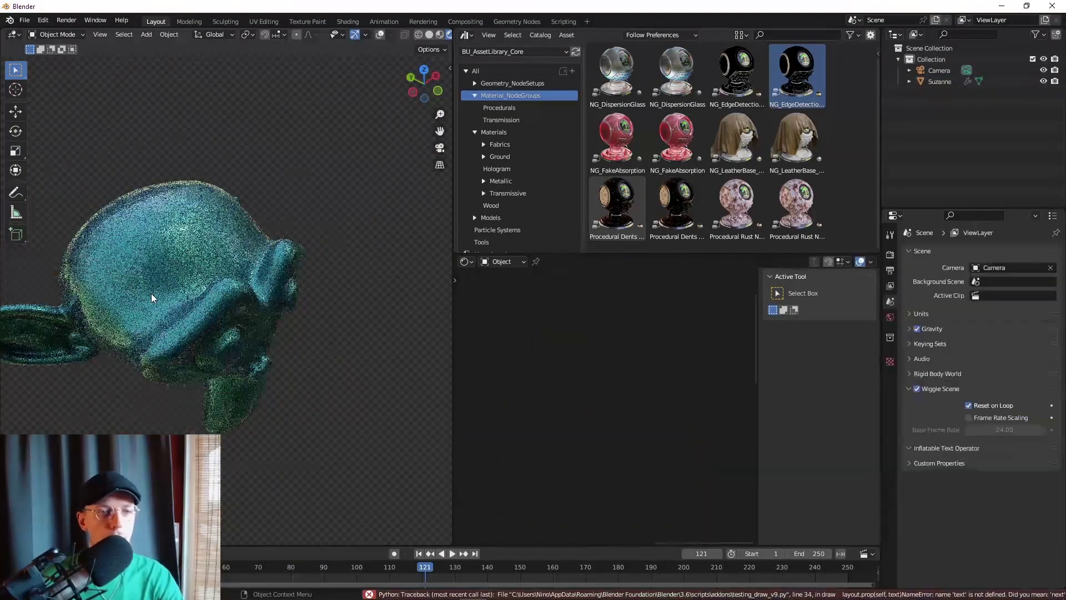
{"action": "middle_click_drag", "start_coordinate": [131, 299], "coordinate": [252, 268], "text": "shift"}
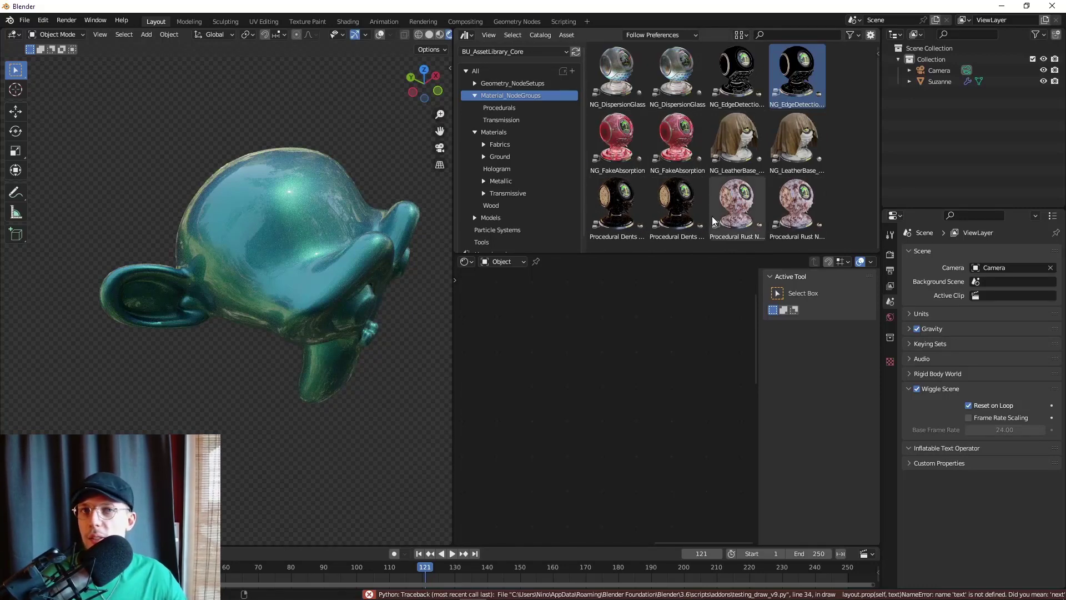
- Collapse the Material_NodeGroups and Materials catalogs and open the Geometry_NodeSetups catalog in the asset library
{"action": "left_click", "coordinate": [474, 96]}
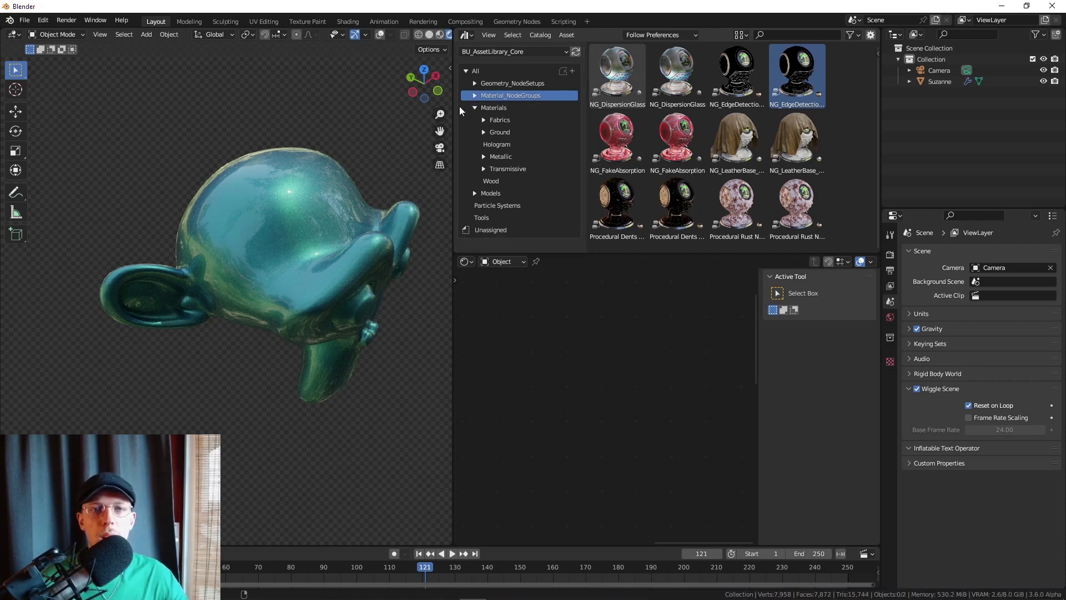
{"action": "left_click", "coordinate": [473, 108]}
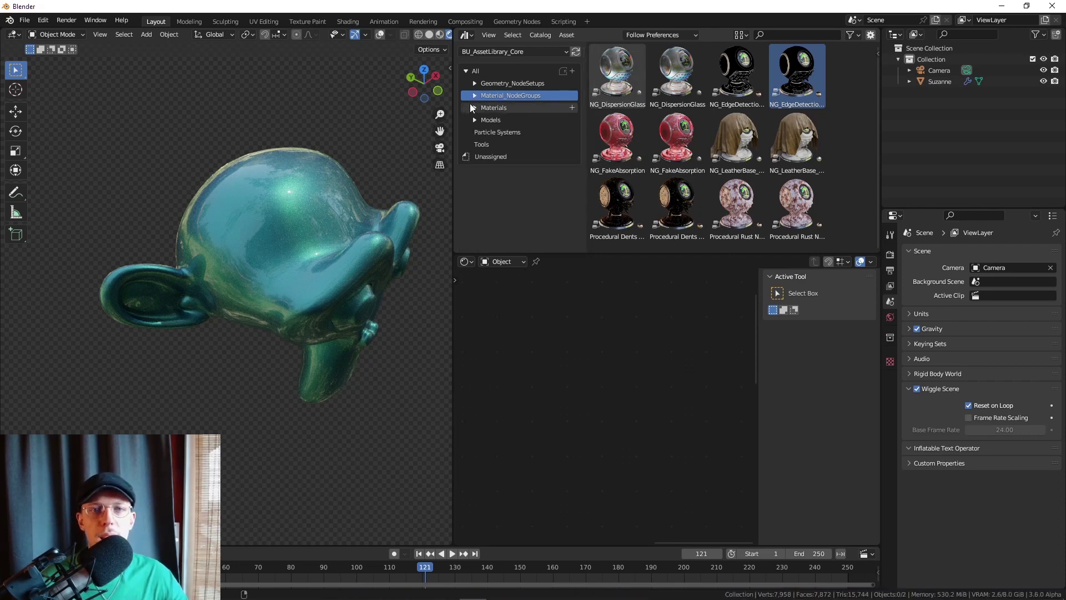
{"action": "left_click", "coordinate": [506, 83]}
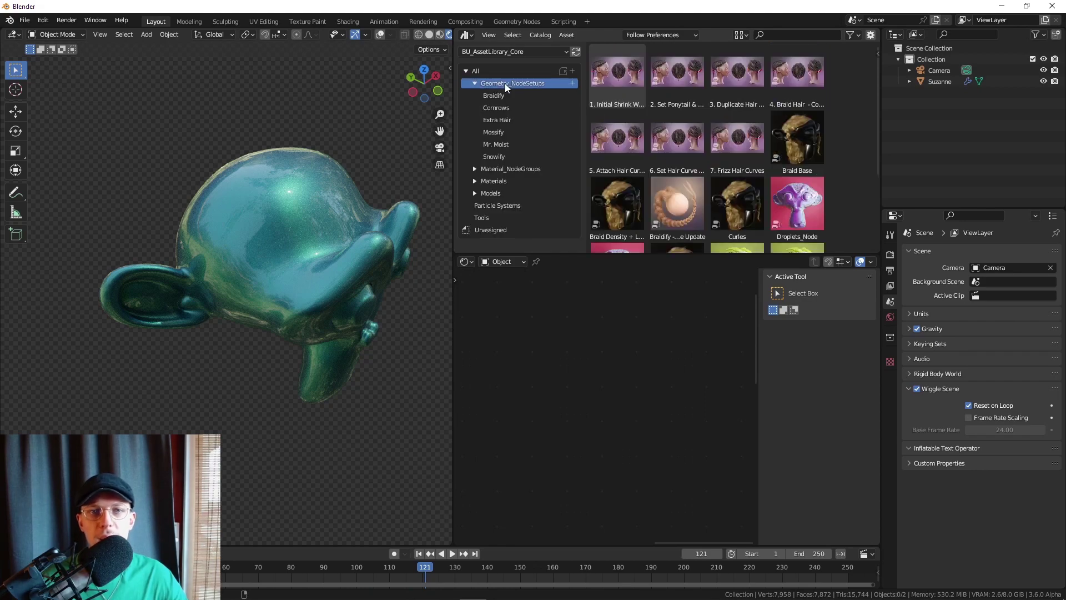
{"action": "middle_click_drag", "start_coordinate": [267, 202], "coordinate": [228, 214], "text": "shift"}
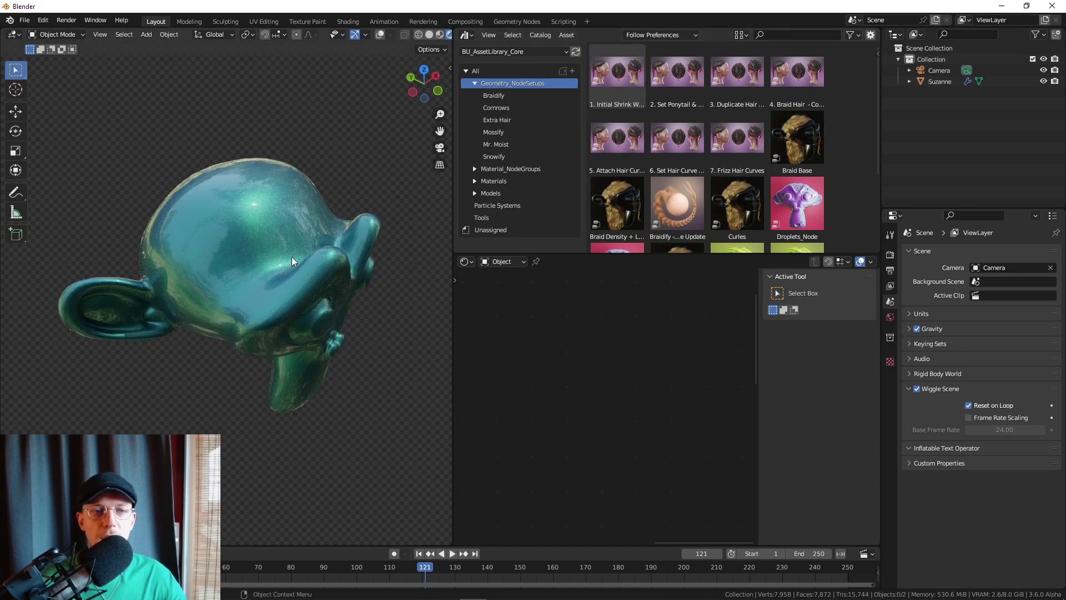
{"action": "middle_click_drag", "start_coordinate": [292, 257], "coordinate": [273, 219]}
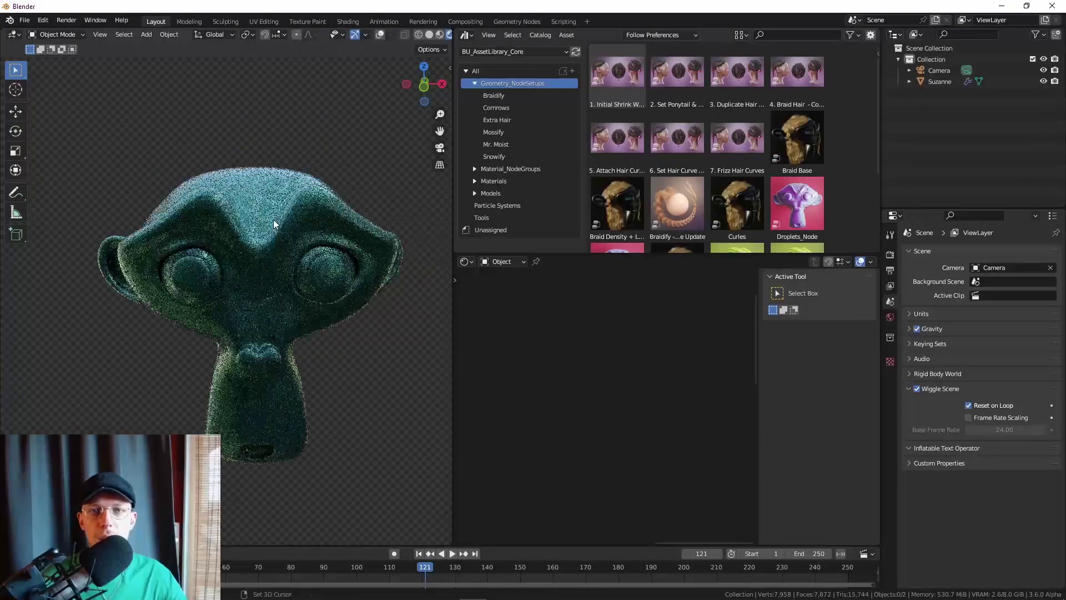
- Apply the Mossify_Node asset from the Mossify catalog to Suzanne
{"action": "left_click", "coordinate": [497, 131]}
{"action": "middle_click_drag", "start_coordinate": [352, 235], "coordinate": [283, 228]}
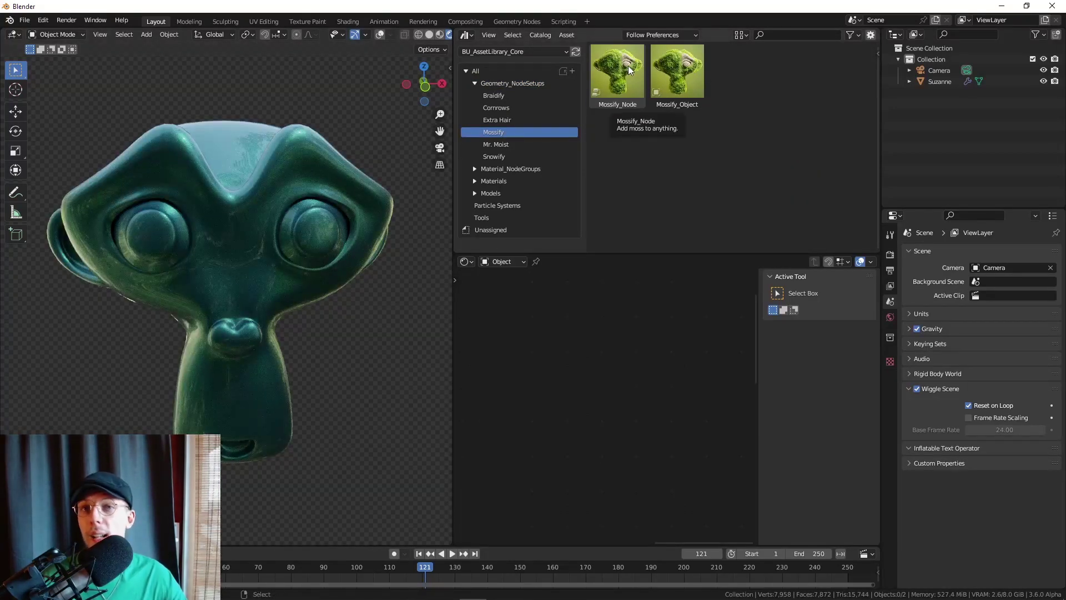
{"action": "left_click_drag", "start_coordinate": [628, 66], "coordinate": [249, 204]}
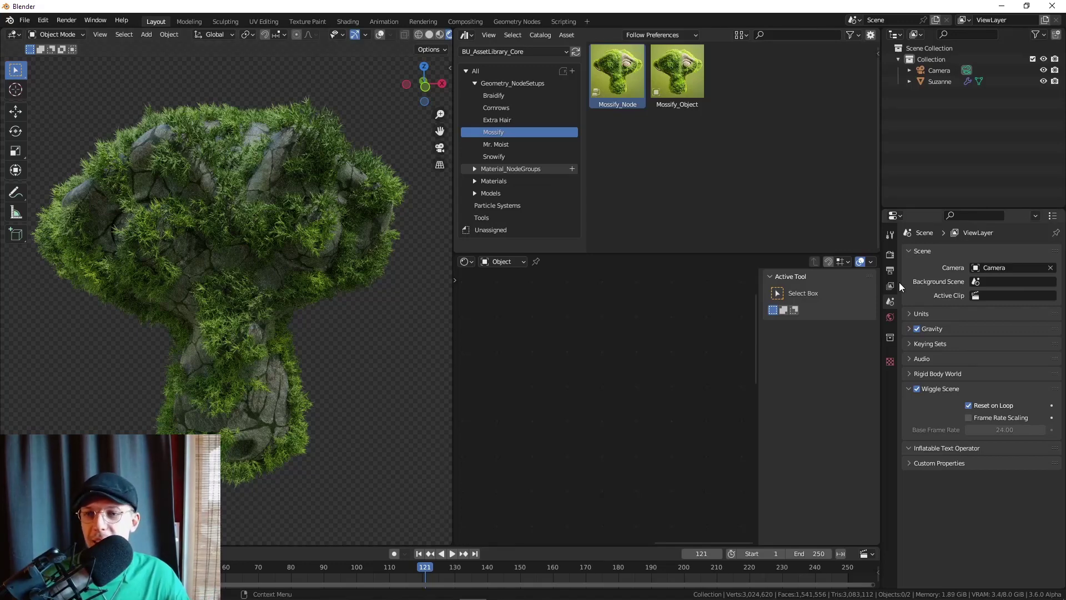
- Name the Moss output attribute of Suzanne's Mossify_Node modifier "Moss"
{"action": "left_click", "coordinate": [346, 206]}
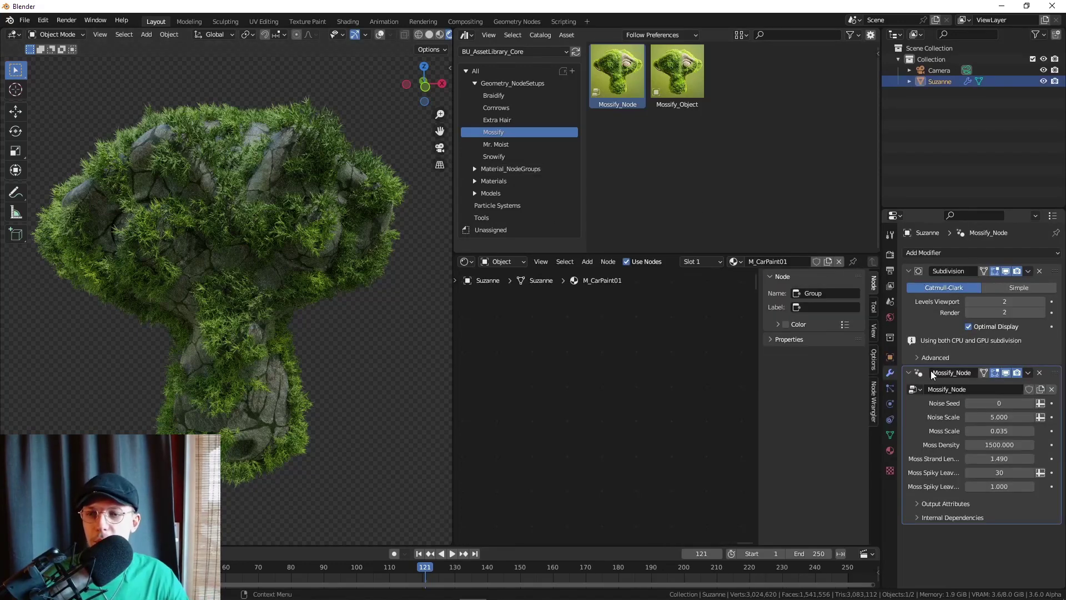
{"action": "left_click", "coordinate": [921, 503]}
{"action": "left_click", "coordinate": [986, 520]}
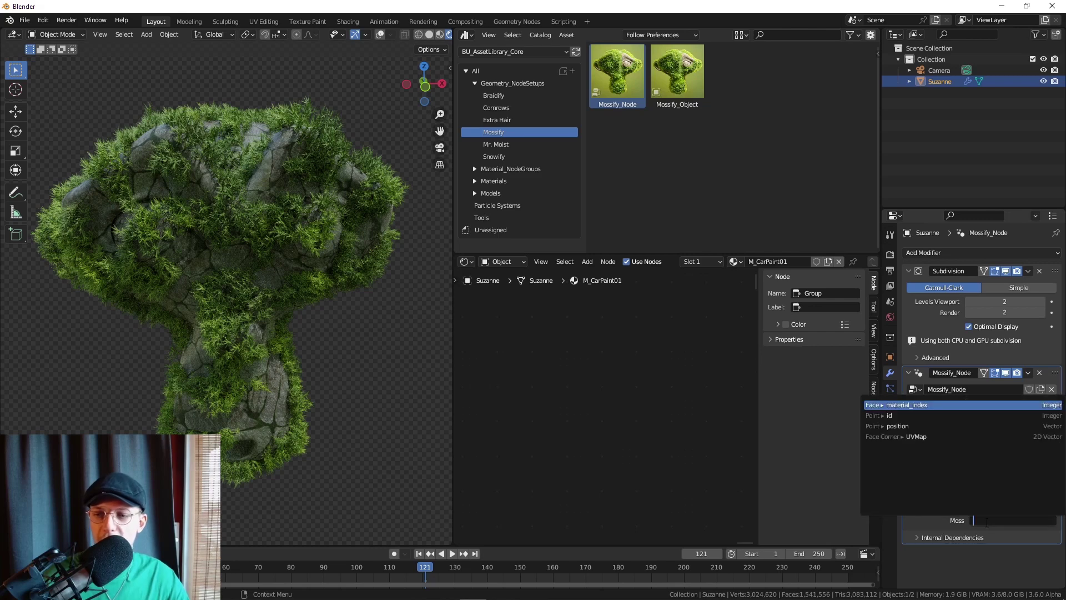
{"action": "type", "text": "Moss"}
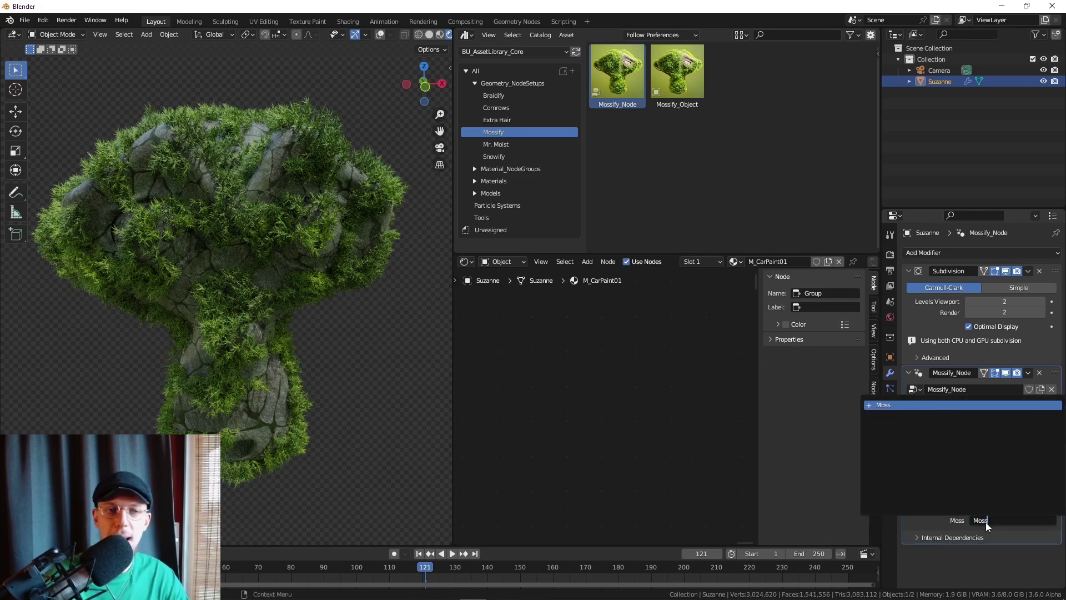
{"action": "key", "text": "Return"}
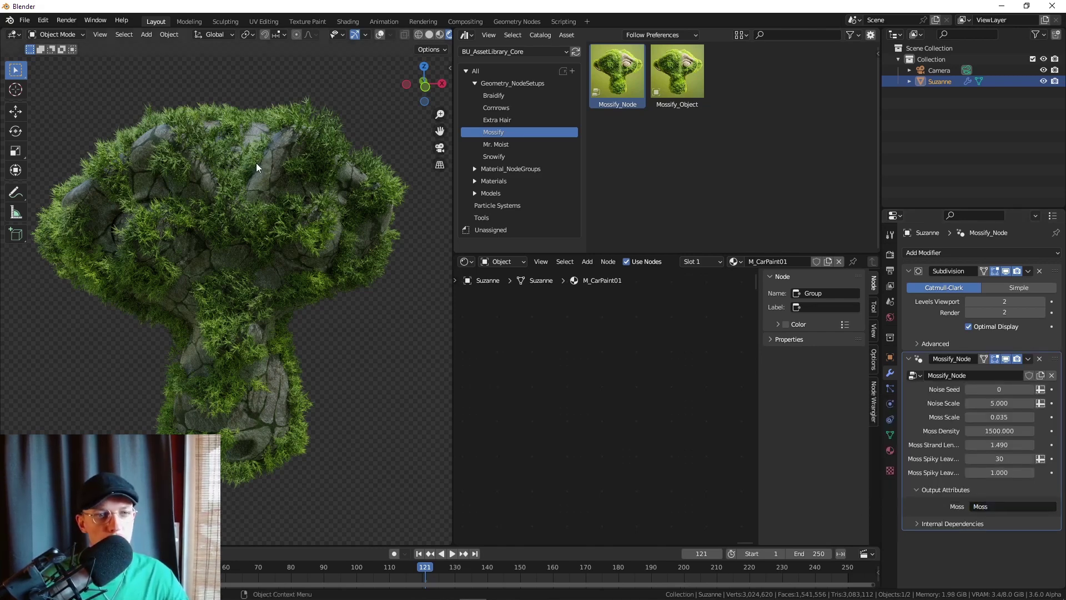
- Remove the Mossify_Node modifier from Suzanne and apply Droplets_Node from the Mr. Moist catalog instead
{"action": "scroll", "coordinate": [253, 154], "scroll_direction": "up", "scroll_amount": 5}
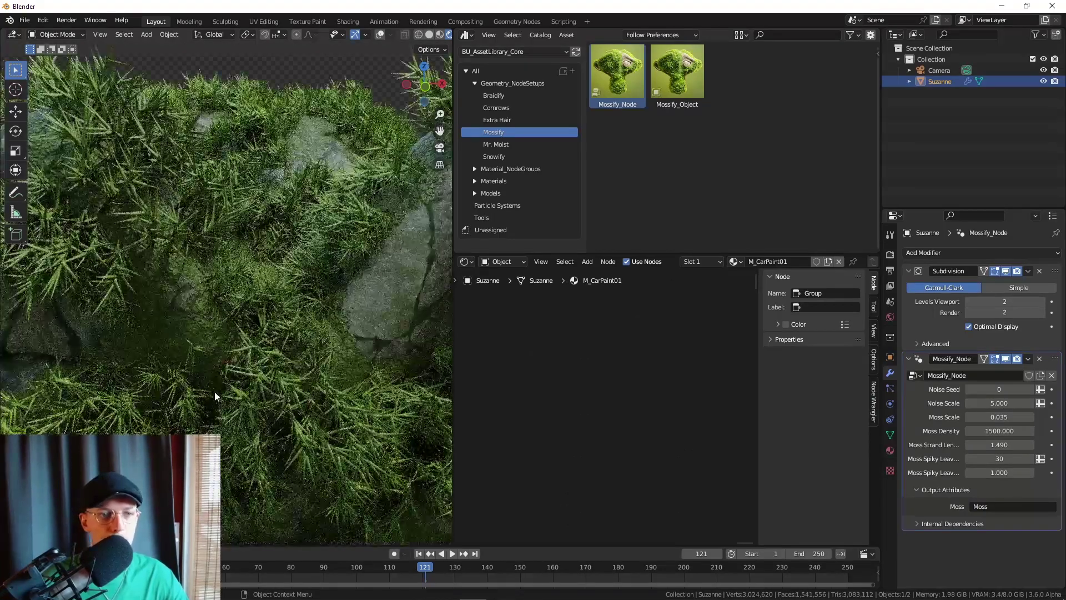
{"action": "scroll", "coordinate": [169, 328], "scroll_direction": "down", "scroll_amount": 7}
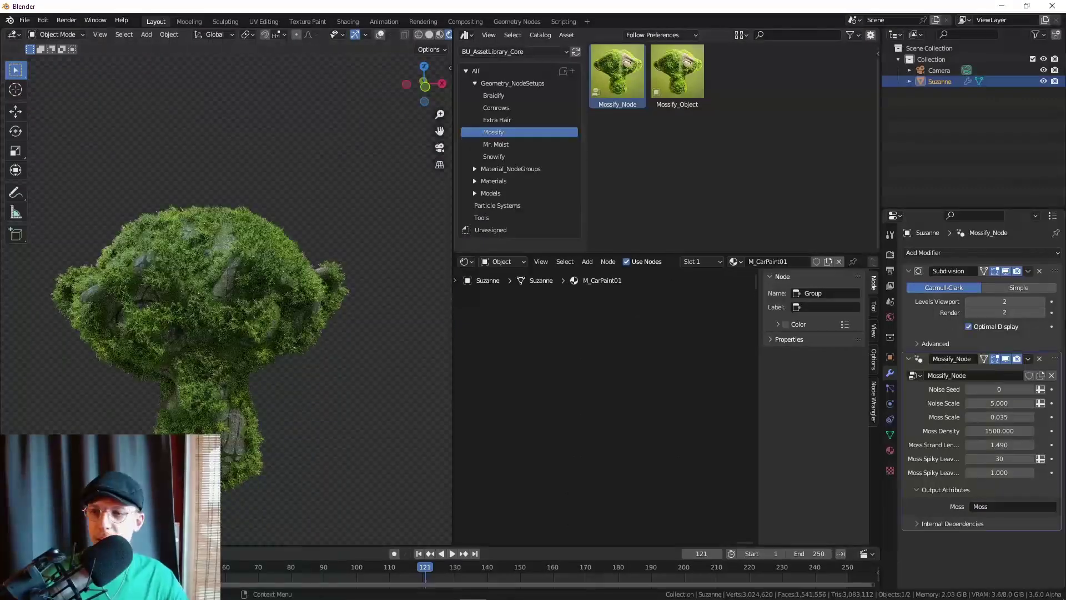
{"action": "left_click", "coordinate": [1036, 360]}
{"action": "left_click", "coordinate": [508, 144]}
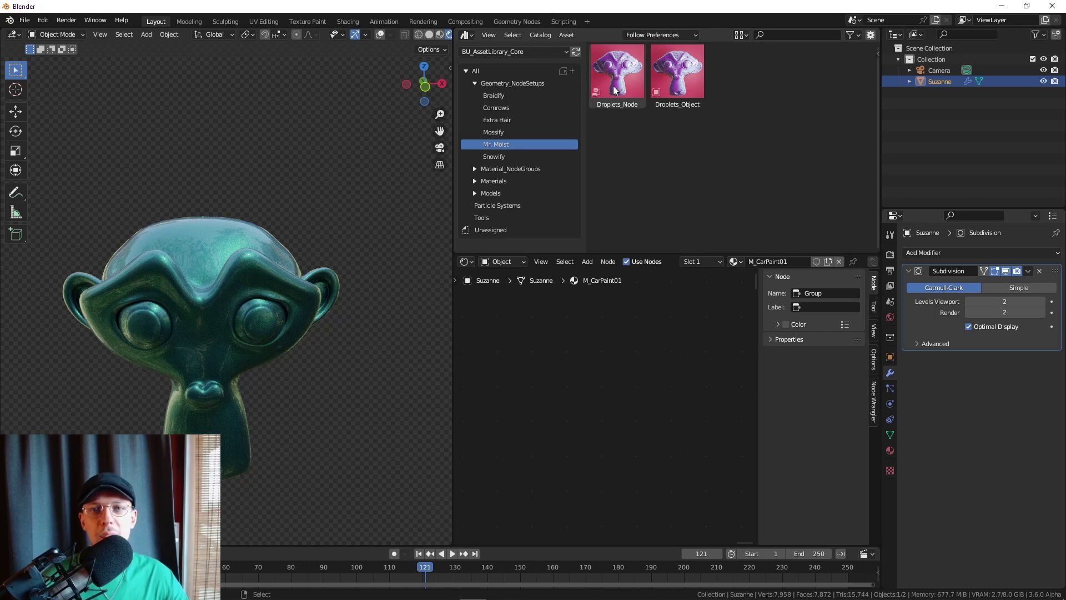
{"action": "left_click_drag", "start_coordinate": [614, 91], "coordinate": [258, 281]}
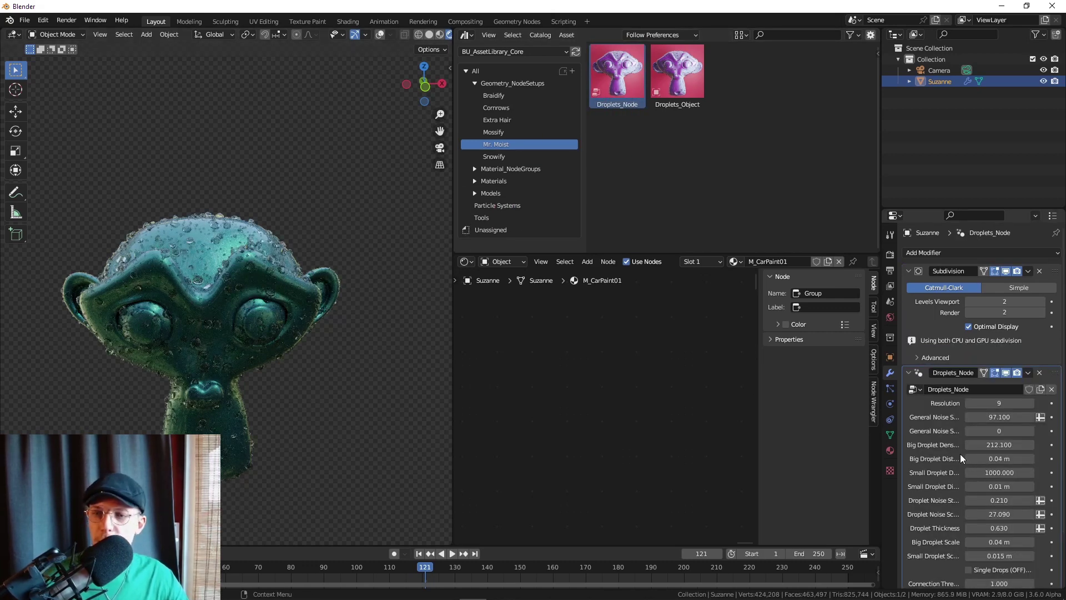
- Enable Single Drops and Connect to Puddles on Suzanne's Droplets_Node modifier and set Puddle Size to 20
{"action": "scroll", "coordinate": [963, 458], "scroll_direction": "down", "scroll_amount": 3}
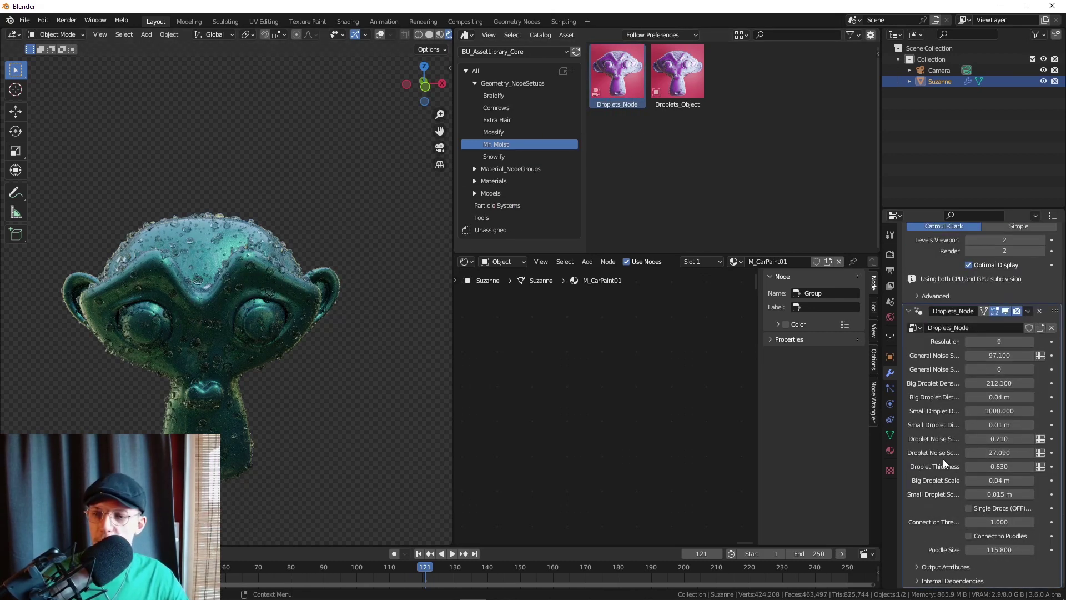
{"action": "left_click", "coordinate": [968, 508]}
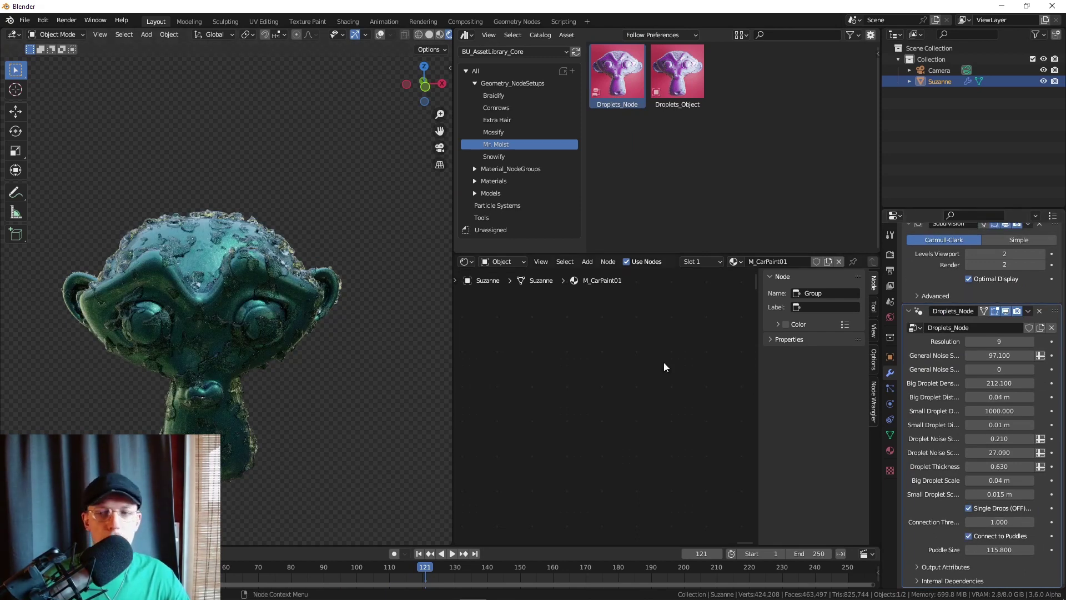
{"action": "left_click", "coordinate": [1003, 550]}
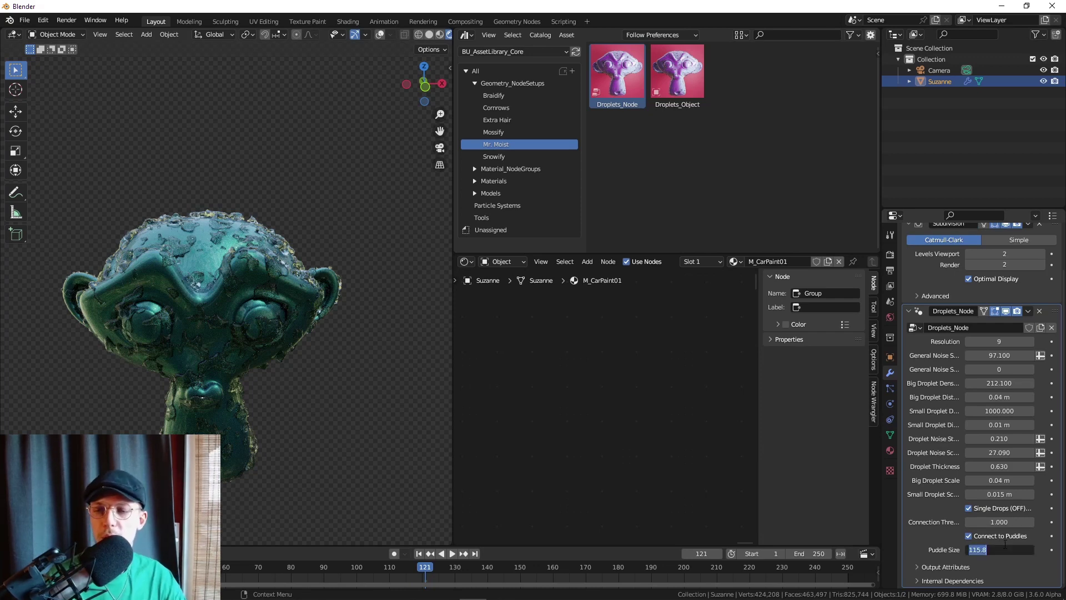
{"action": "type", "text": "20"}
{"action": "key", "text": "Return"}
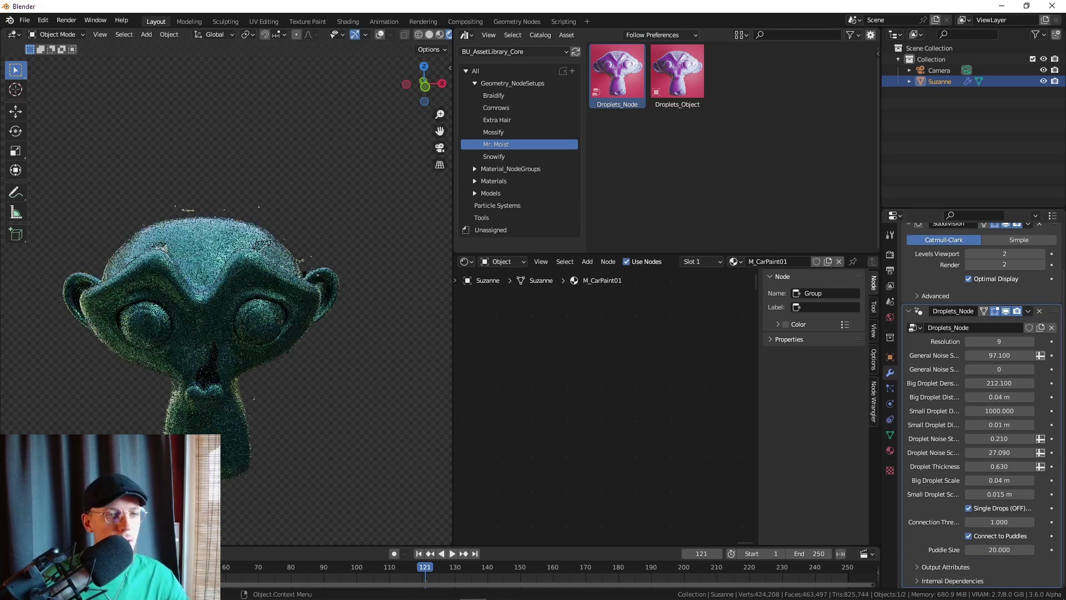
- Set the Puddle Size of Suzanne's Droplets_Node modifier to 500 and inspect the puddles up close
{"action": "left_click", "coordinate": [1014, 550]}
{"action": "type", "text": "500"}
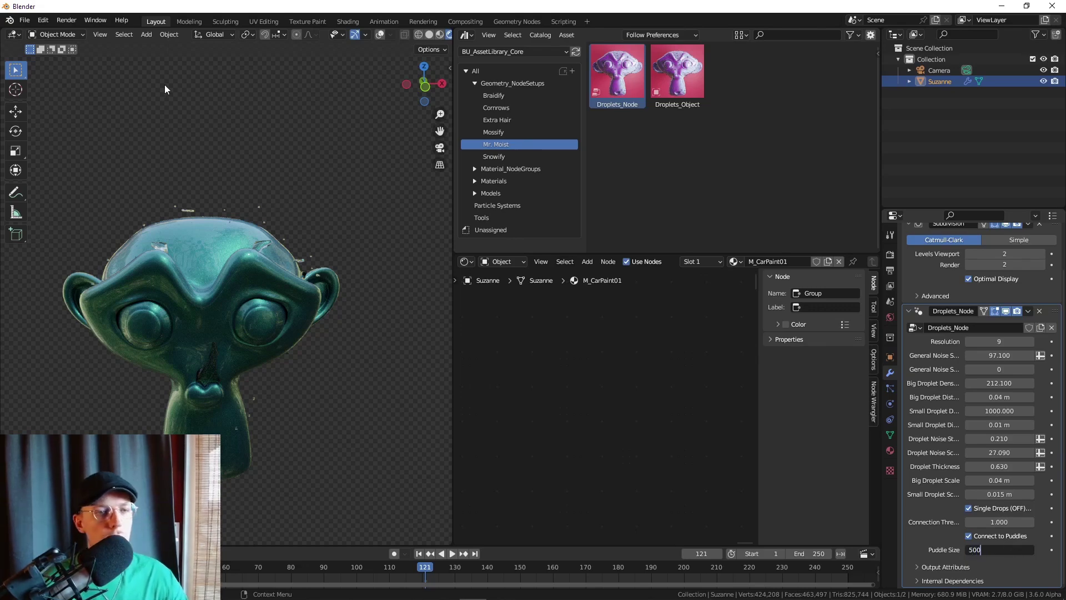
{"action": "key", "text": "Return"}
{"action": "scroll", "coordinate": [189, 223], "scroll_direction": "up", "scroll_amount": 7}
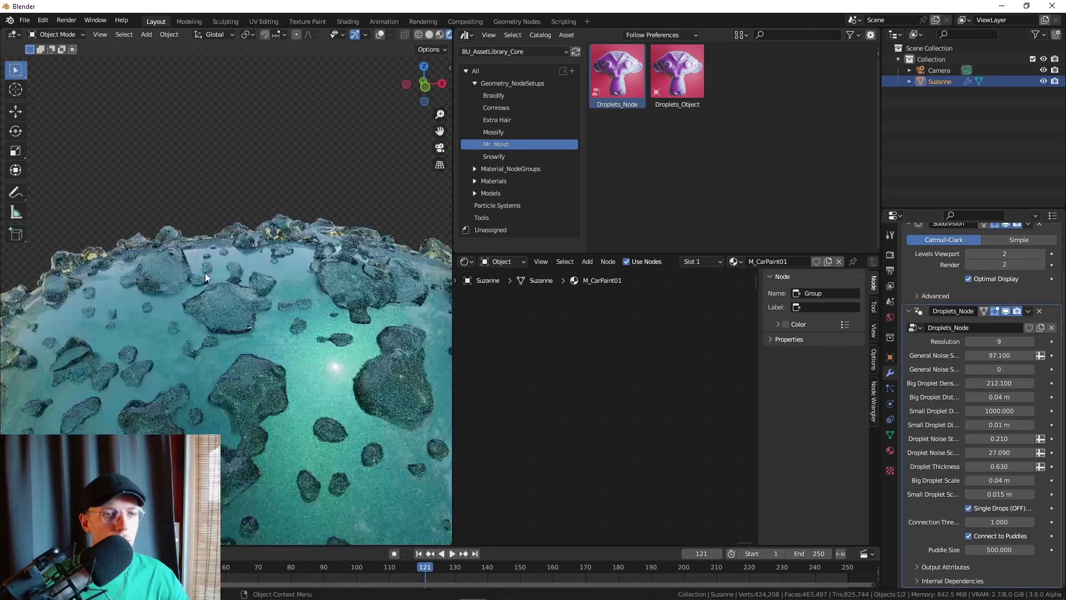
{"action": "scroll", "coordinate": [244, 307], "scroll_direction": "down", "scroll_amount": 6}
{"action": "middle_click_drag", "start_coordinate": [325, 441], "coordinate": [297, 275], "text": "shift"}
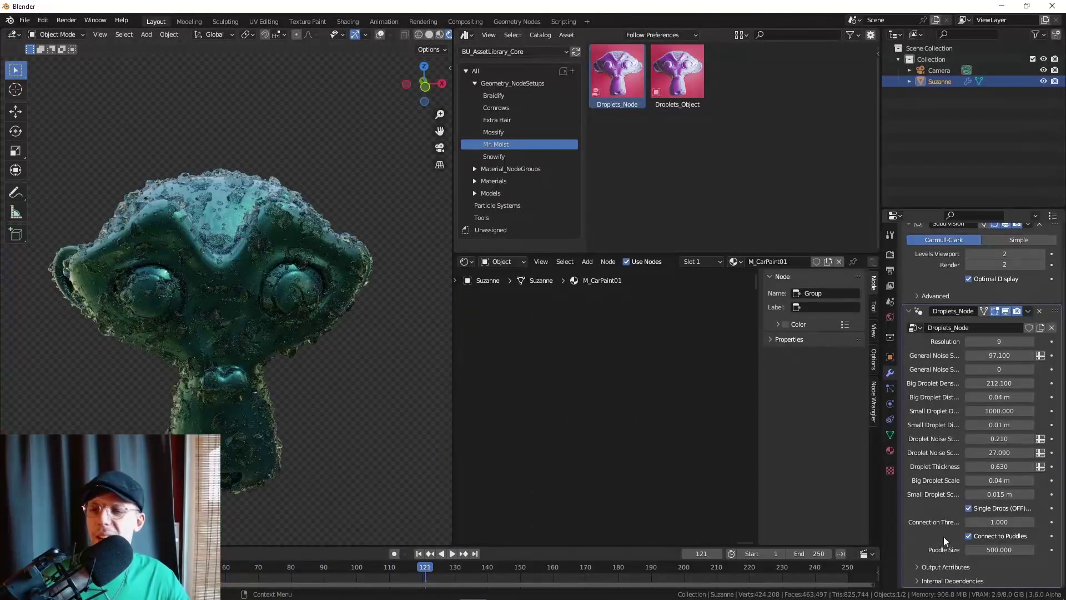
- Disable Connect to Puddles and Single Drops, and remove the Droplets_Node modifier from Suzanne
{"action": "left_click", "coordinate": [969, 535]}
{"action": "left_click", "coordinate": [969, 507]}
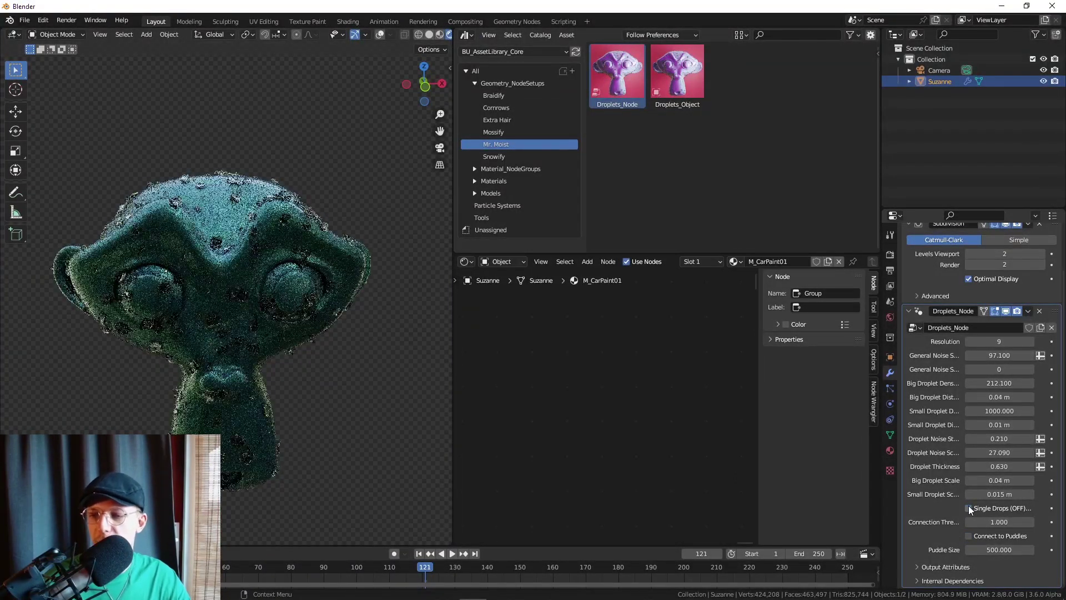
{"action": "left_click", "coordinate": [1040, 311]}
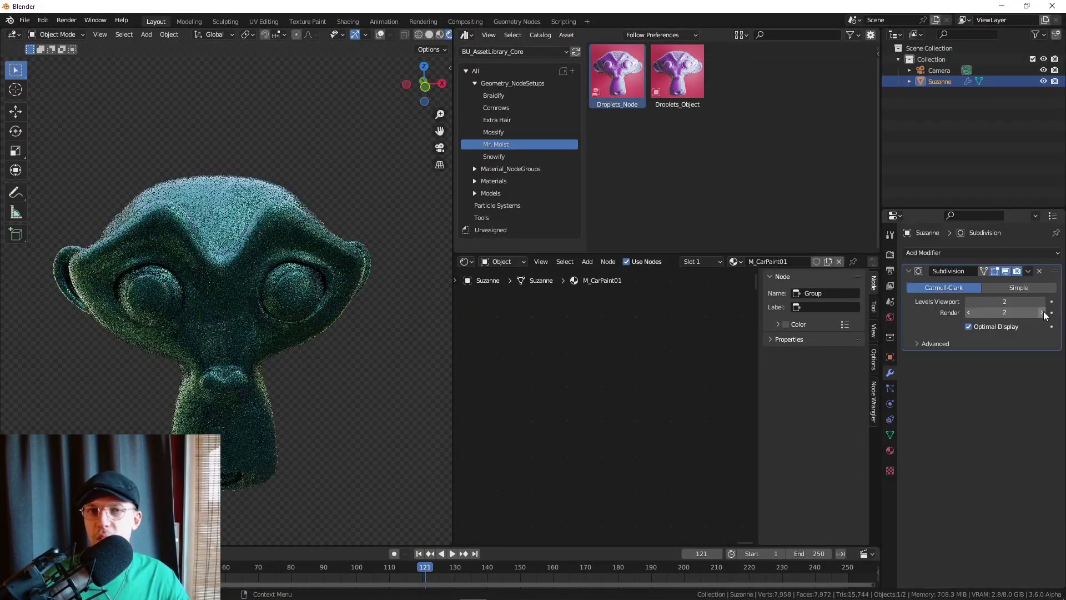
- Apply Snowify_Node from the Snowify catalog to Suzanne and switch its Snow Weight Paint input to an attribute
{"action": "left_click", "coordinate": [514, 157]}
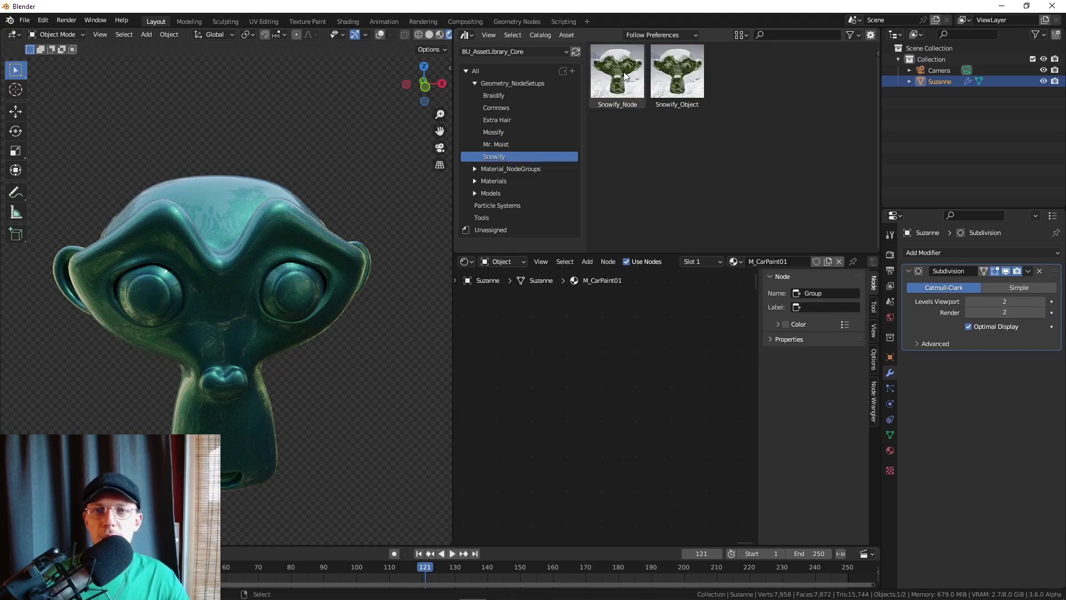
{"action": "left_click_drag", "start_coordinate": [617, 71], "coordinate": [228, 228]}
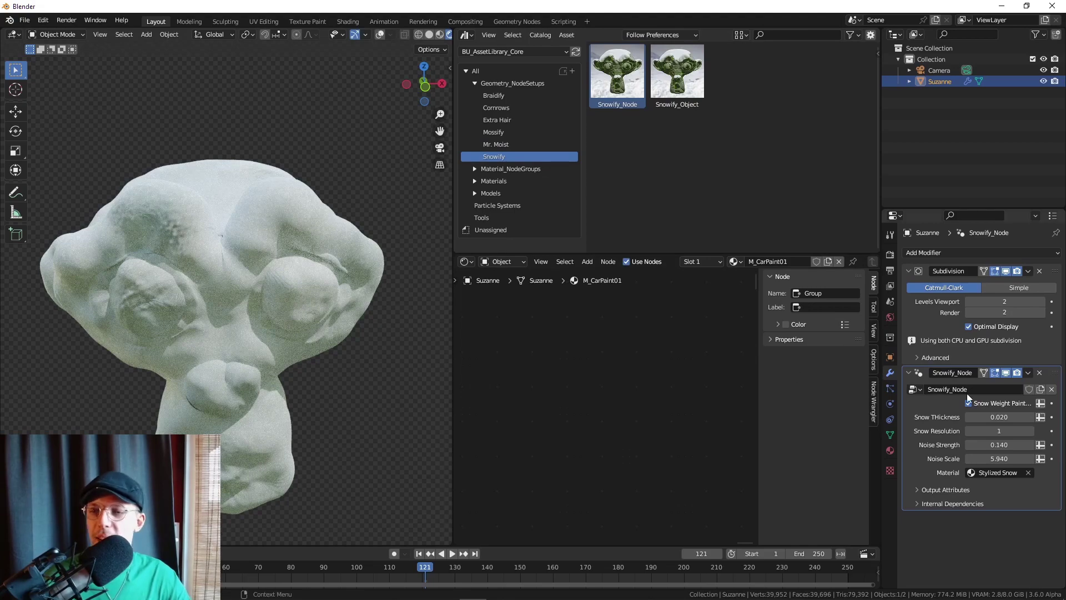
{"action": "left_click", "coordinate": [1040, 403]}
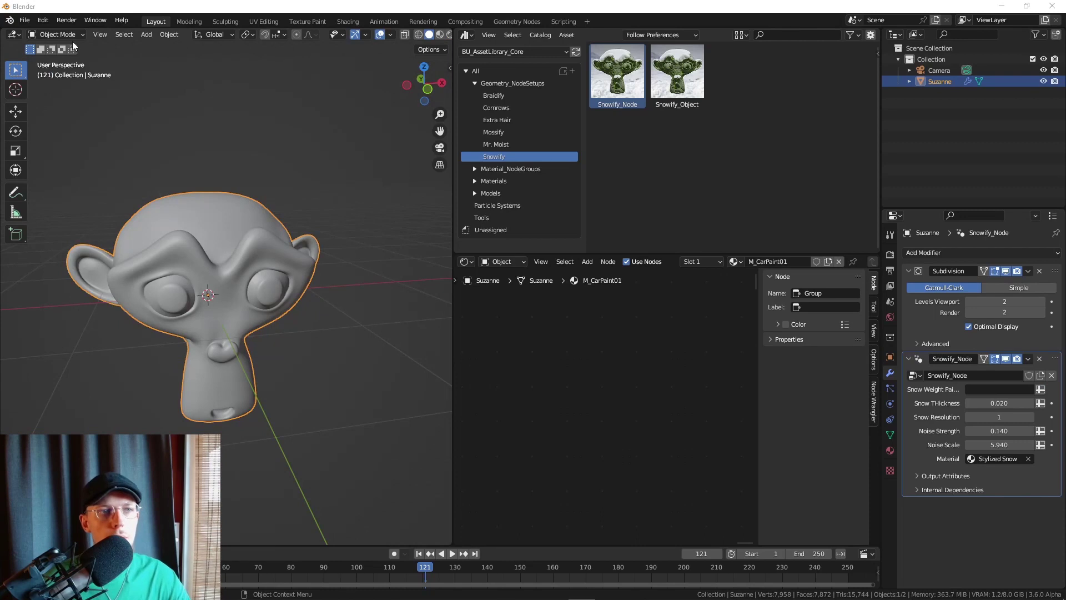
- Weight paint the top of Suzanne's head and both brows at weight 1.000, and return to Object Mode
{"action": "left_click", "coordinate": [71, 36]}
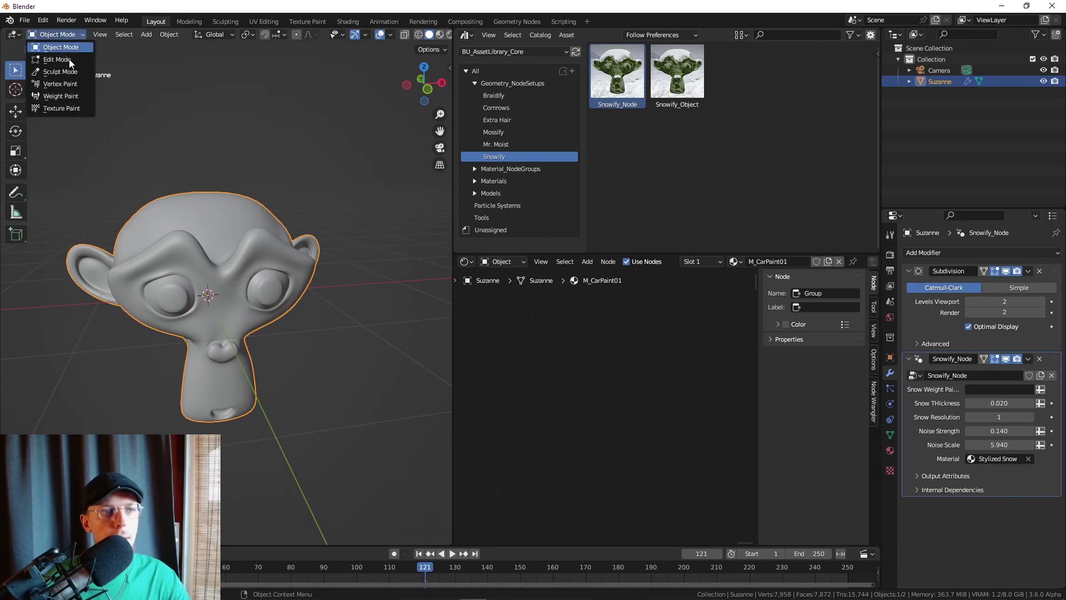
{"action": "left_click", "coordinate": [61, 96]}
{"action": "middle_click_drag", "start_coordinate": [72, 109], "coordinate": [217, 253]}
{"action": "mouse_move", "coordinate": [216, 254]}
{"action": "left_mouse_down"}
{"action": "mouse_move", "coordinate": [202, 178]}
{"action": "mouse_move", "coordinate": [245, 221]}
{"action": "mouse_move", "coordinate": [225, 247]}
{"action": "mouse_move", "coordinate": [127, 279]}
{"action": "left_mouse_up"}
{"action": "key", "text": "f"}
{"action": "left_click", "coordinate": [204, 246]}
{"action": "left_click_drag", "start_coordinate": [266, 248], "coordinate": [304, 253]}
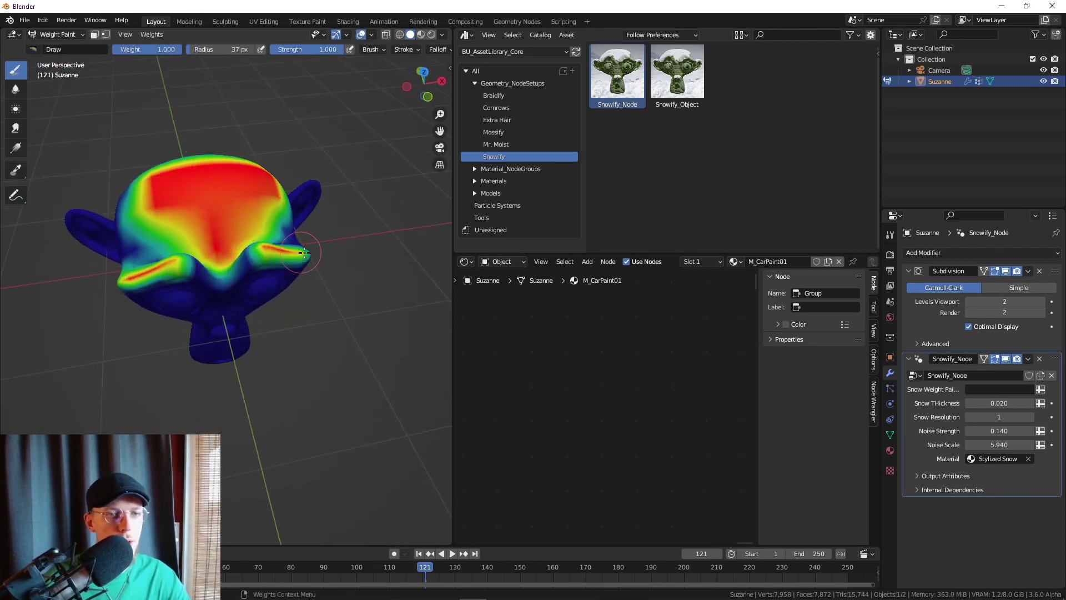
{"action": "left_click", "coordinate": [53, 35]}
{"action": "left_click", "coordinate": [54, 41]}
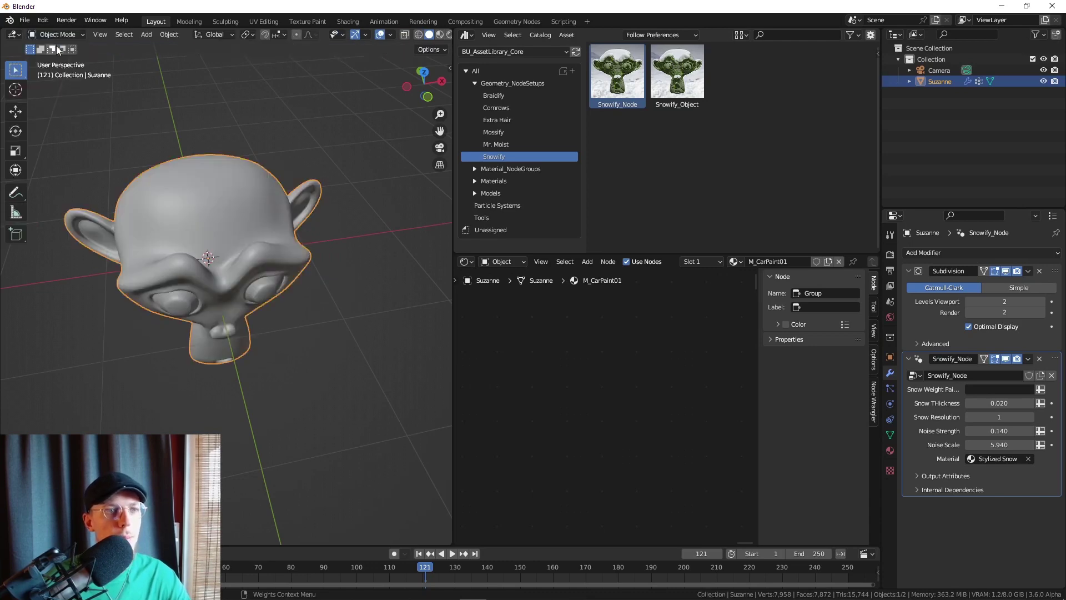
- Set the Snow Weight Paint attribute of the Snowify_Node modifier to the vertex group Group
{"action": "middle_click_drag", "start_coordinate": [258, 263], "coordinate": [259, 239]}
{"action": "left_click", "coordinate": [995, 389]}
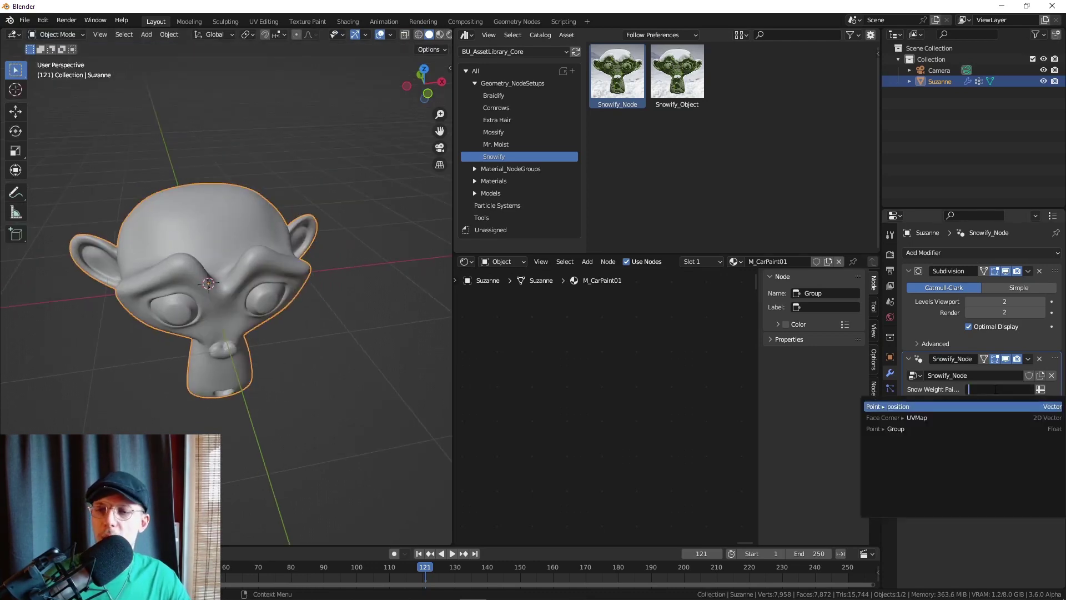
{"action": "type", "text": "Group"}
{"action": "key", "text": "Return"}
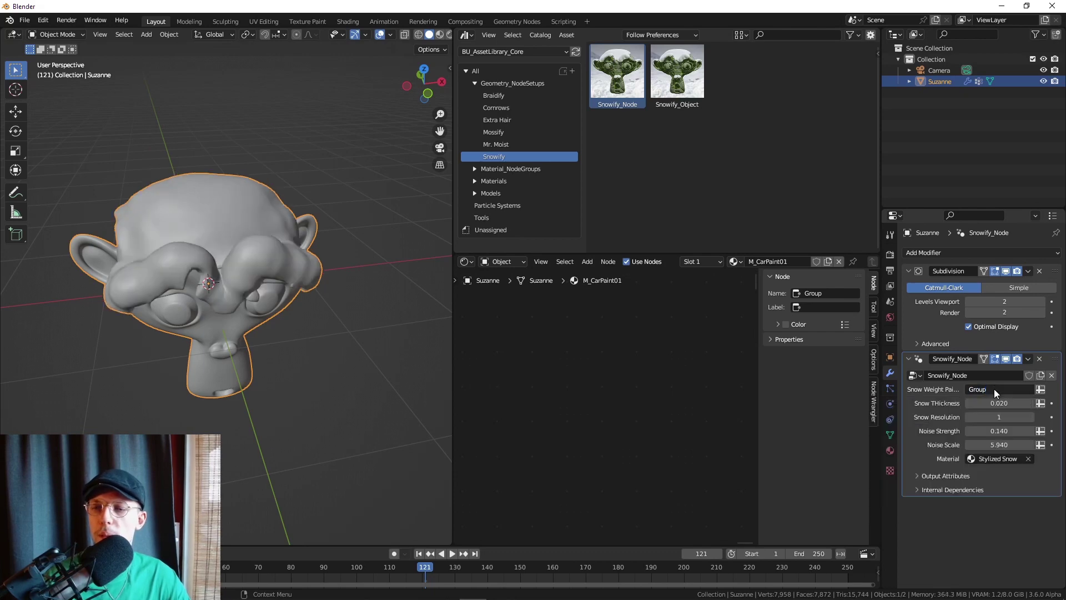
- Widen the 3D viewport, switch it to rendered shading and deselect Suzanne to view the snow up close
{"action": "middle_click_drag", "start_coordinate": [252, 246], "coordinate": [392, 111]}
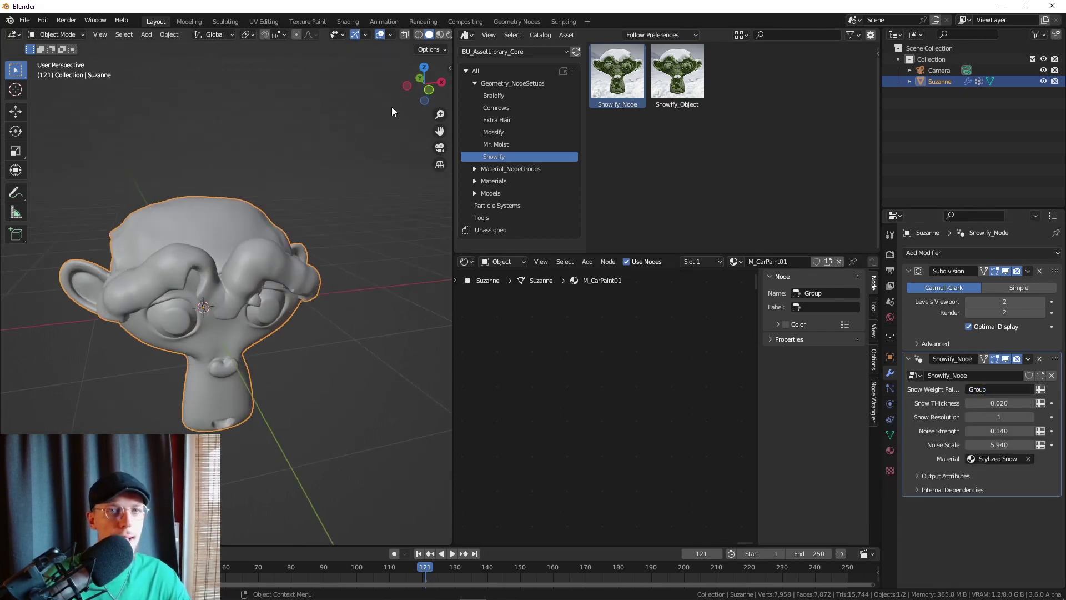
{"action": "left_click_drag", "start_coordinate": [454, 37], "coordinate": [486, 35]}
{"action": "left_click", "coordinate": [452, 35]}
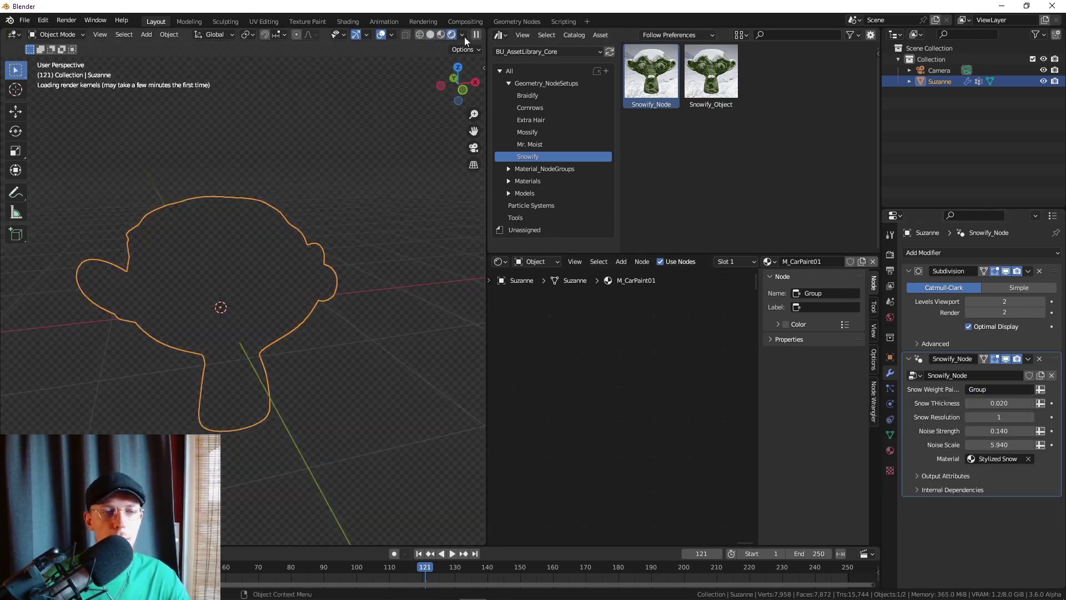
{"action": "left_click", "coordinate": [333, 174]}
{"action": "scroll", "coordinate": [148, 274], "scroll_direction": "up", "scroll_amount": 3}
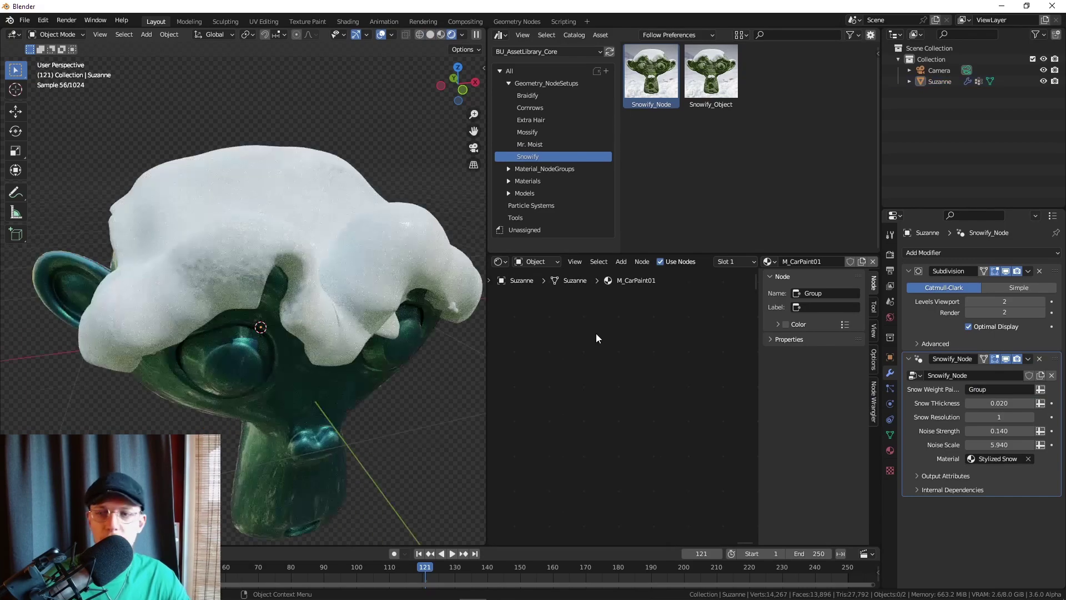
- Try lowering the Noise Strength of Suzanne's Snowify_Node modifier to smooth the snow
{"action": "left_click_drag", "start_coordinate": [1010, 403], "coordinate": [1004, 431]}
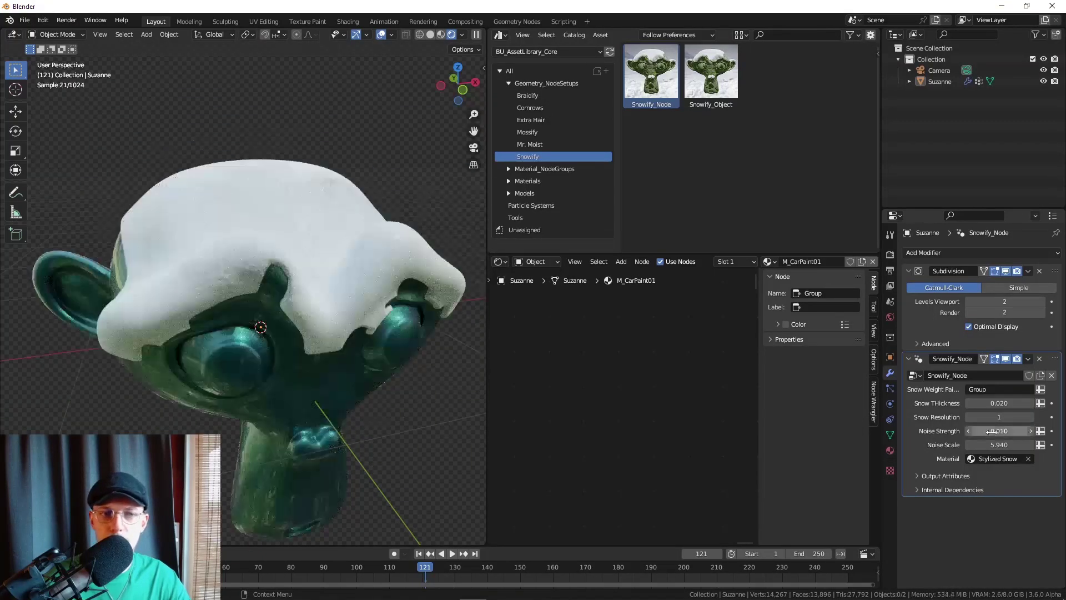
{"action": "scroll", "coordinate": [376, 367], "scroll_direction": "down", "scroll_amount": 1}
{"action": "scroll", "coordinate": [375, 367], "scroll_direction": "down", "scroll_amount": 5}
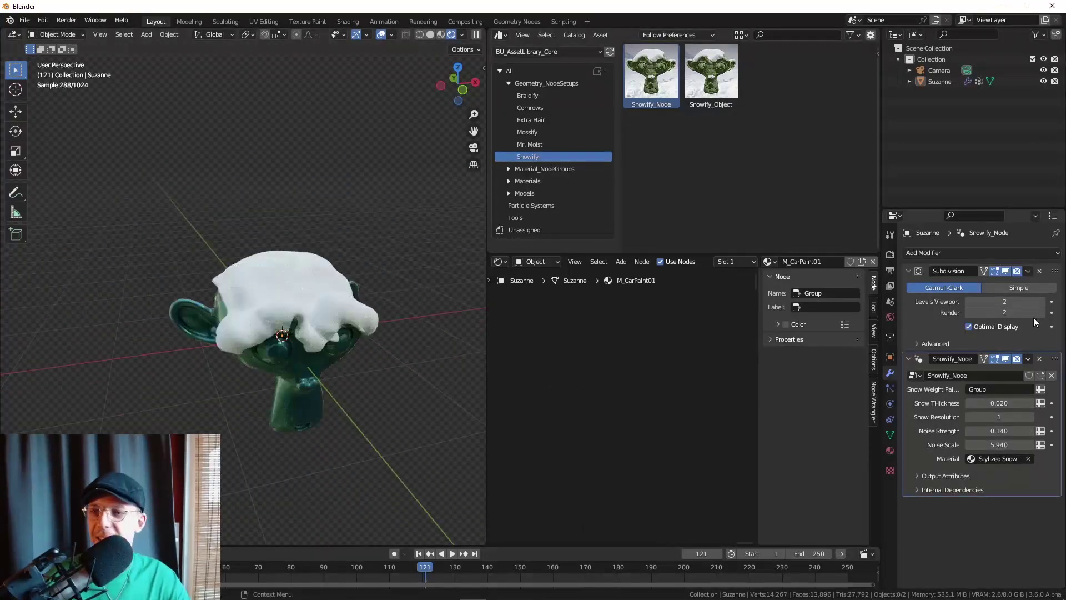
- Remove the Snowify_Node modifier from Suzanne
{"action": "left_click", "coordinate": [1040, 359]}
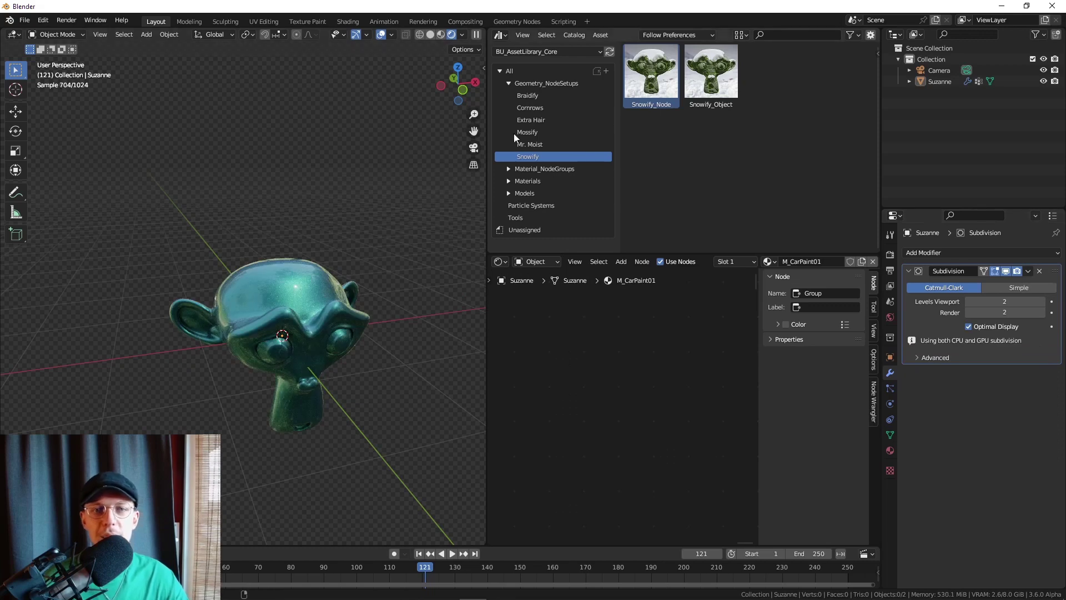
{"action": "scroll", "coordinate": [292, 282], "scroll_direction": "up", "scroll_amount": 2}
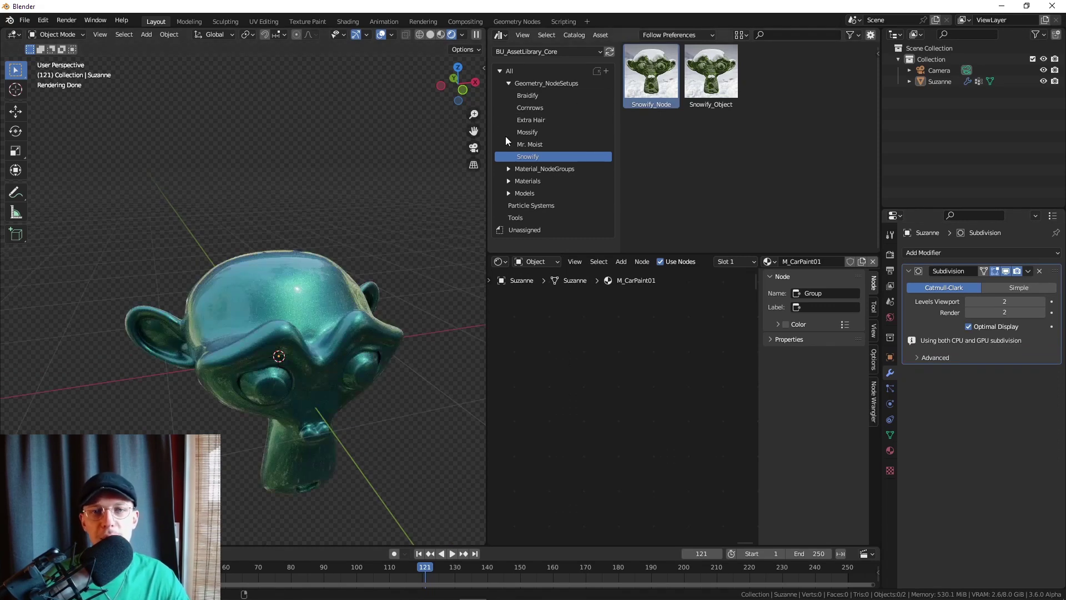
{"action": "middle_click_drag", "start_coordinate": [307, 271], "coordinate": [293, 251], "text": "shift"}
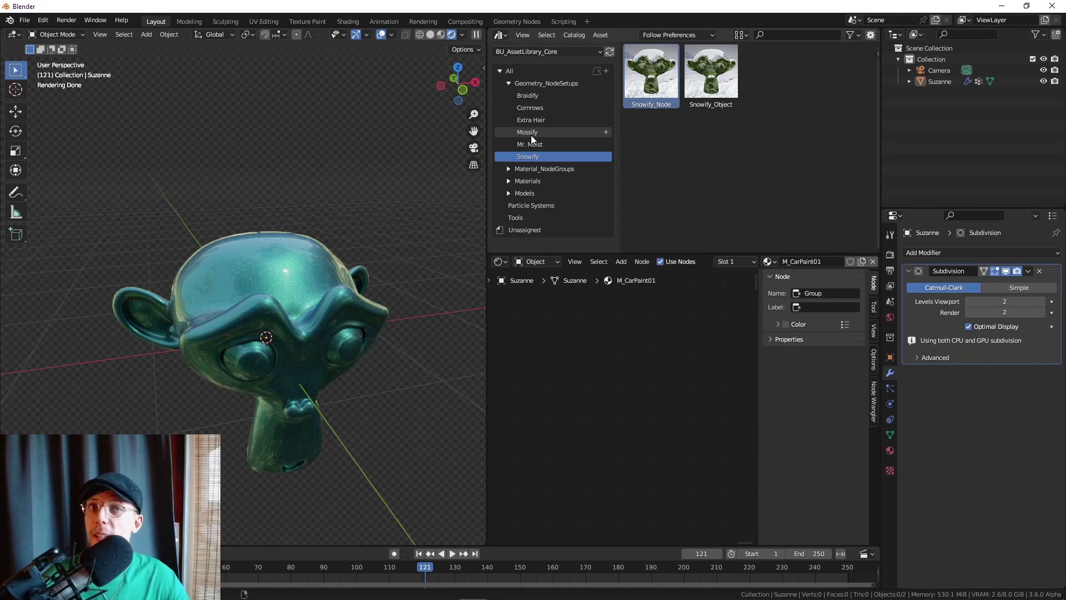
{"action": "middle_click_drag", "start_coordinate": [365, 270], "coordinate": [463, 171]}
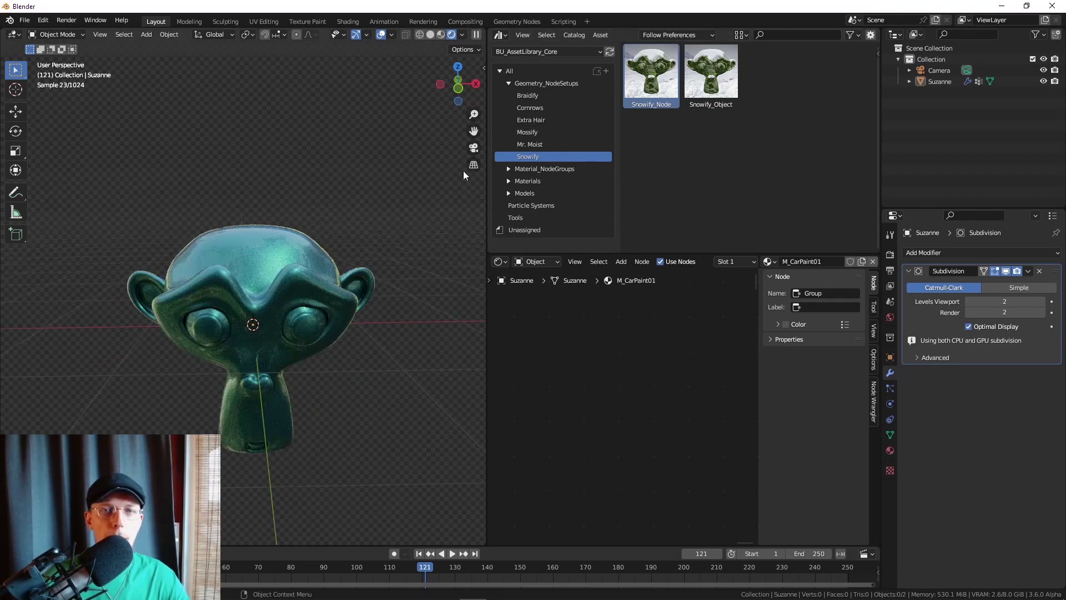
- Browse the Braidify and Cornrows catalogs from a front view and pick the first Cornrows asset, Initial Shrink Wrap
{"action": "left_click", "coordinate": [531, 97]}
{"action": "key", "text": "KP_1"}
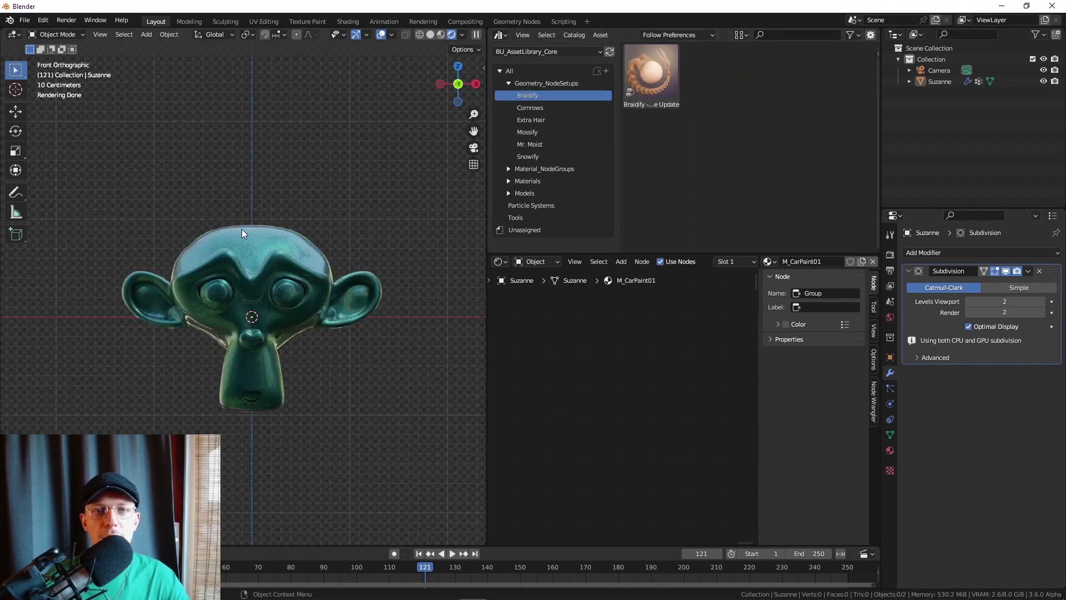
{"action": "left_click", "coordinate": [543, 108]}
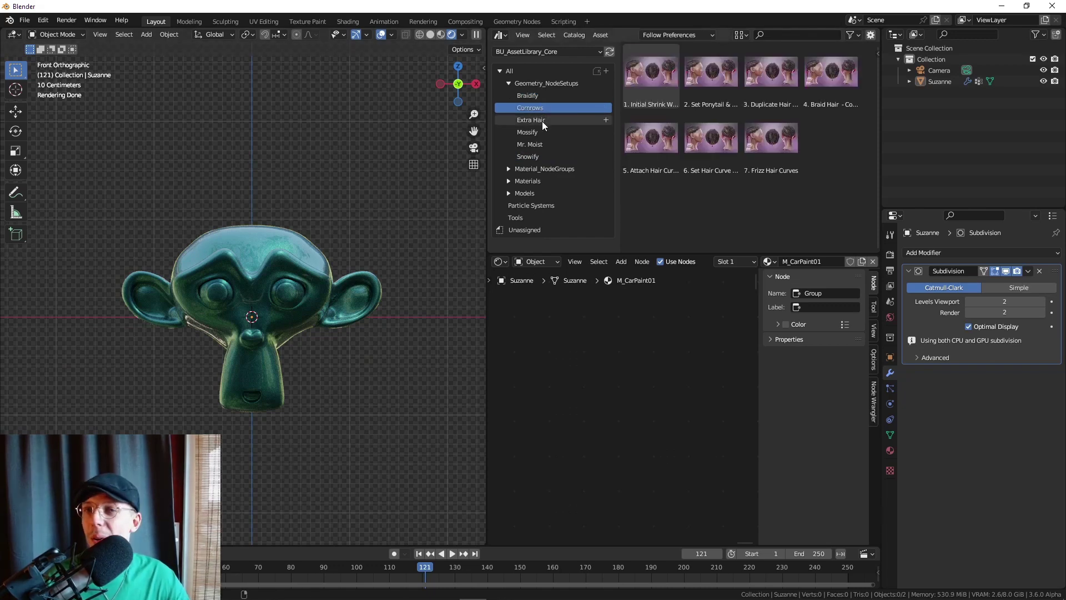
{"action": "left_click_drag", "start_coordinate": [651, 72], "coordinate": [303, 143]}
{"action": "scroll", "coordinate": [243, 305], "scroll_direction": "up", "scroll_amount": 2}
- Add an Empty Hair curves object to Suzanne
{"action": "key", "text": "shift+a"}
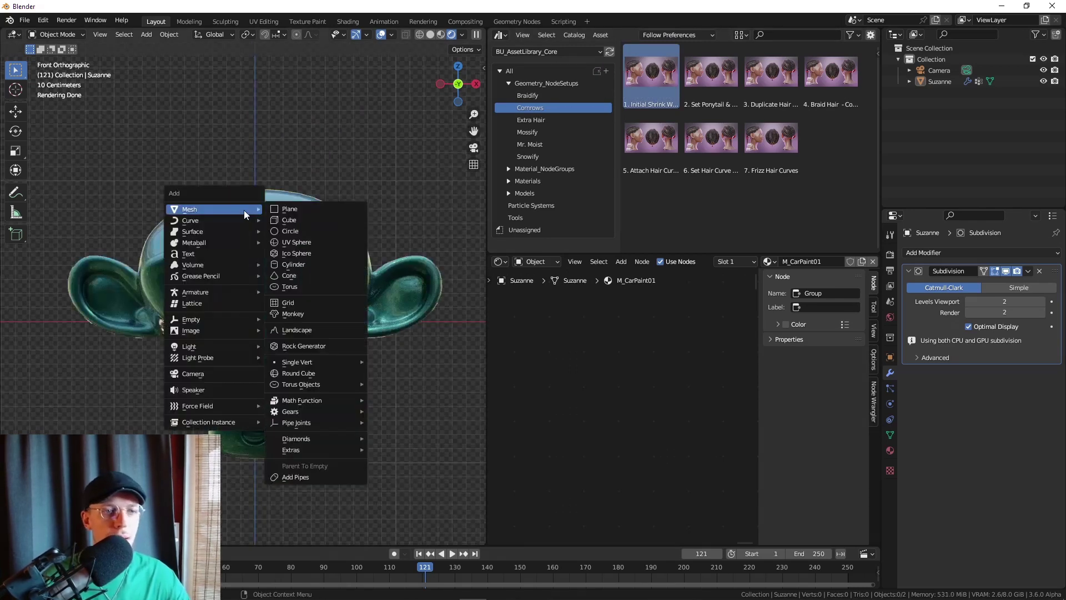
{"action": "key", "text": "Escape"}
{"action": "left_click", "coordinate": [251, 224]}
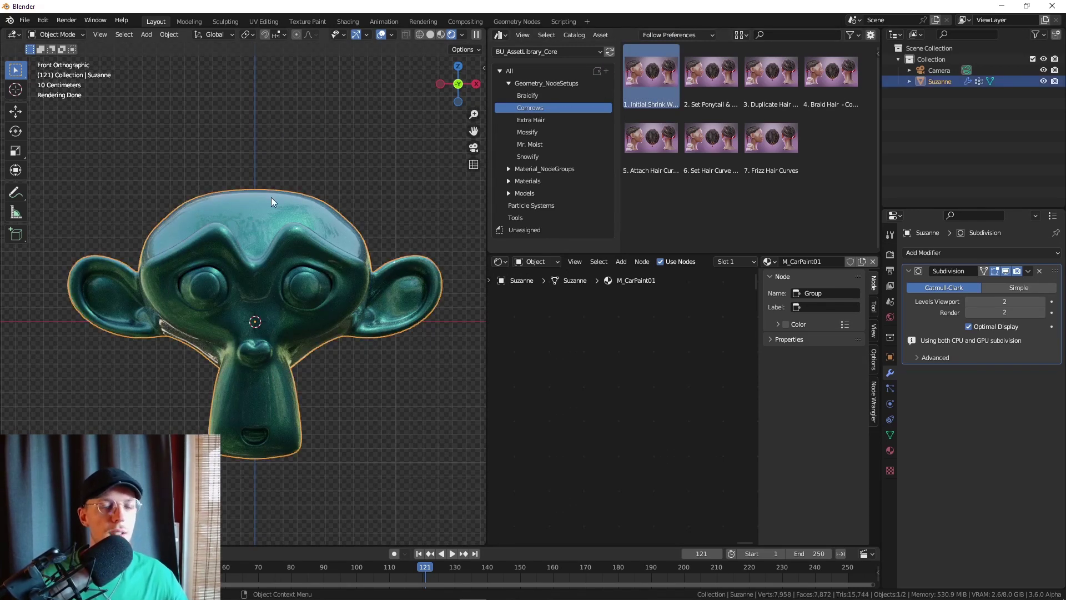
{"action": "key", "text": "shift+a"}
{"action": "mouse_move", "coordinate": [274, 210]}
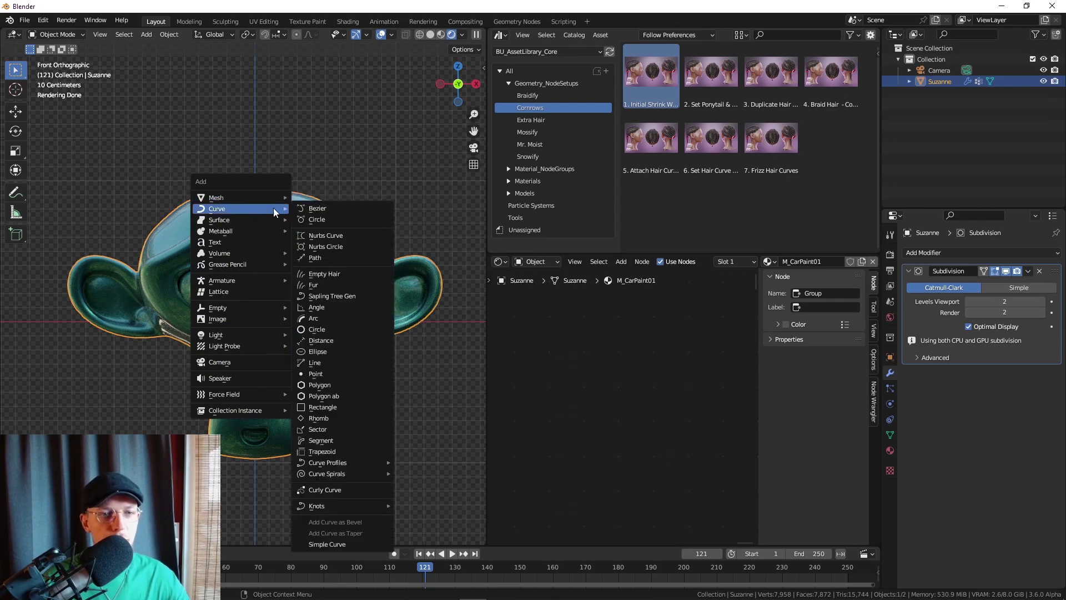
{"action": "left_click", "coordinate": [320, 276]}
- Enter Sculpt Mode on the hair curves, choose the Add brush and set its curve length to 3
{"action": "left_click", "coordinate": [56, 34]}
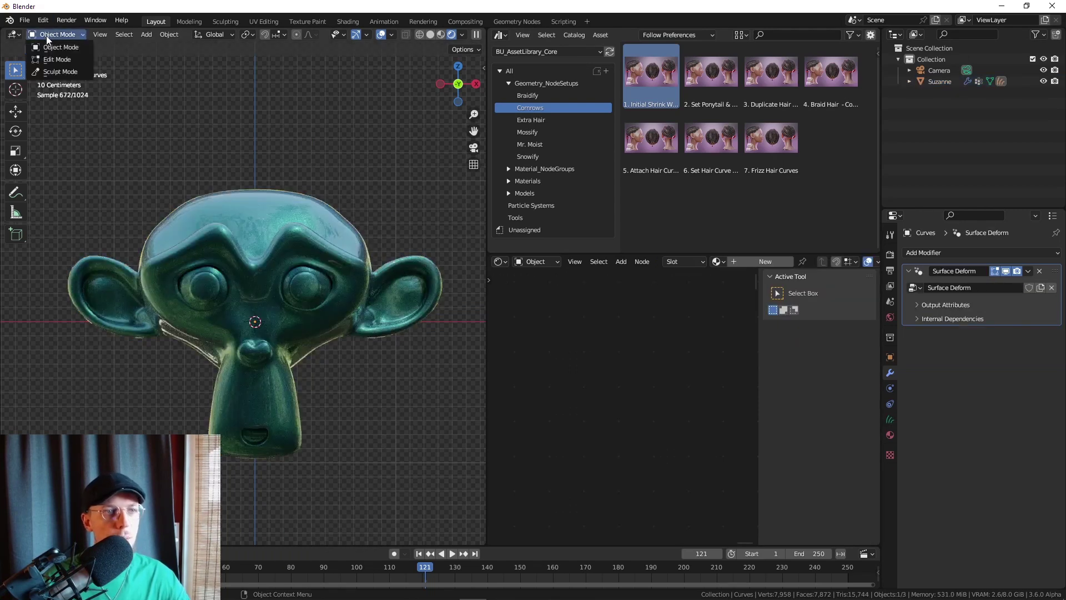
{"action": "left_click", "coordinate": [49, 74]}
{"action": "left_click", "coordinate": [16, 93]}
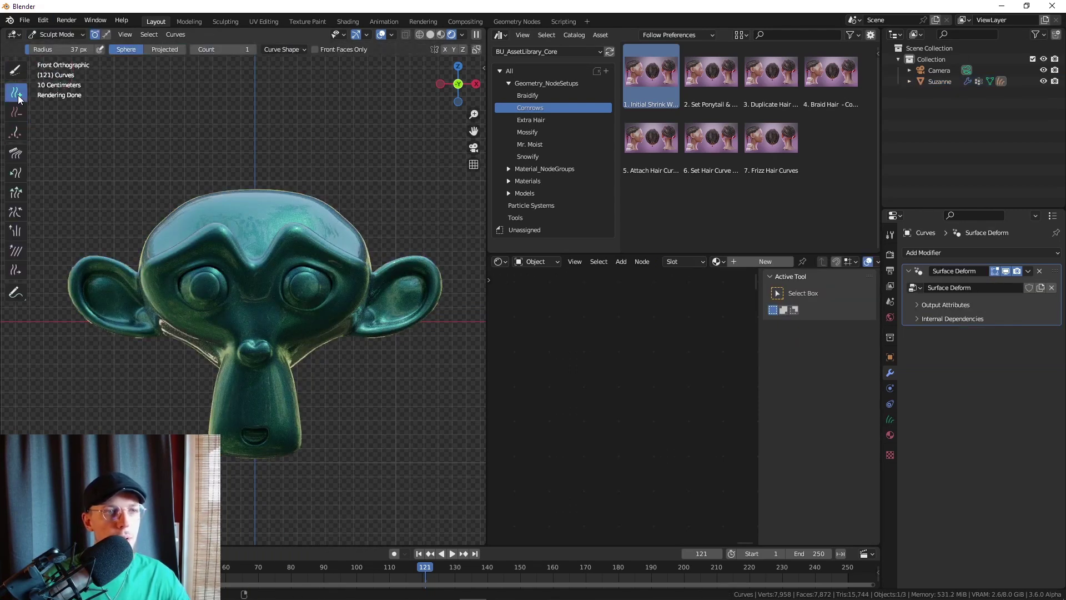
{"action": "left_click", "coordinate": [281, 49]}
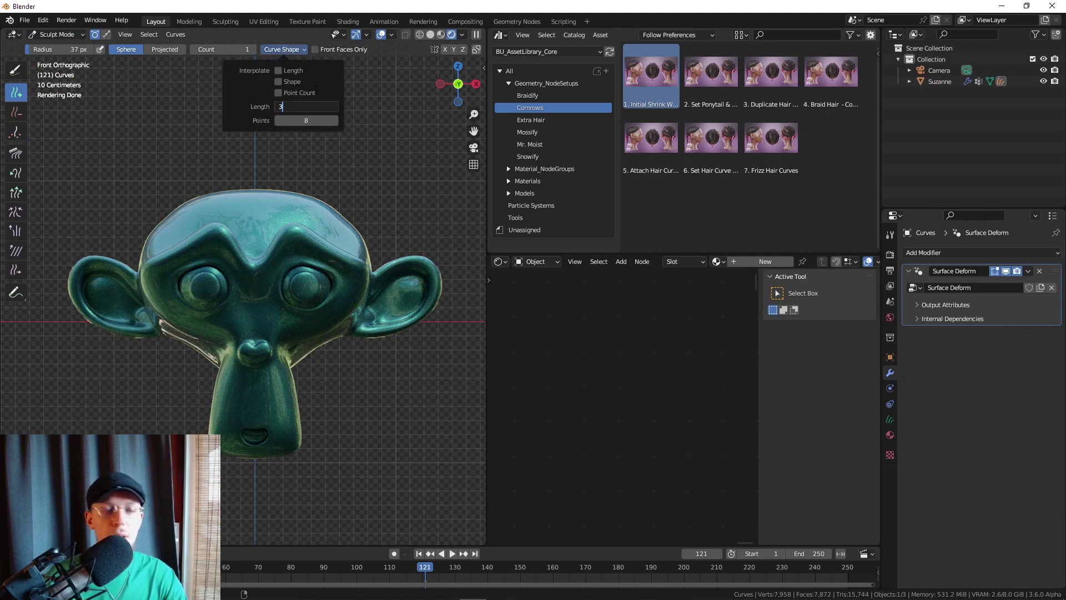
{"action": "middle_click_drag", "start_coordinate": [239, 212], "coordinate": [256, 191]}
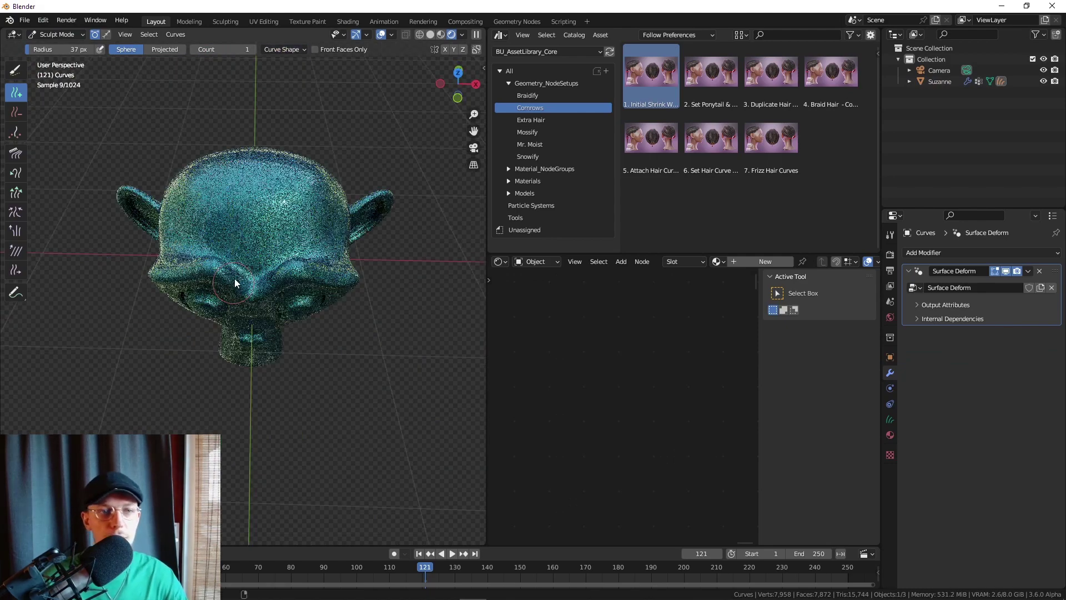
- Add one long hair strand at the top centre of Suzanne's head and return to Object Mode
{"action": "left_click", "coordinate": [253, 188]}
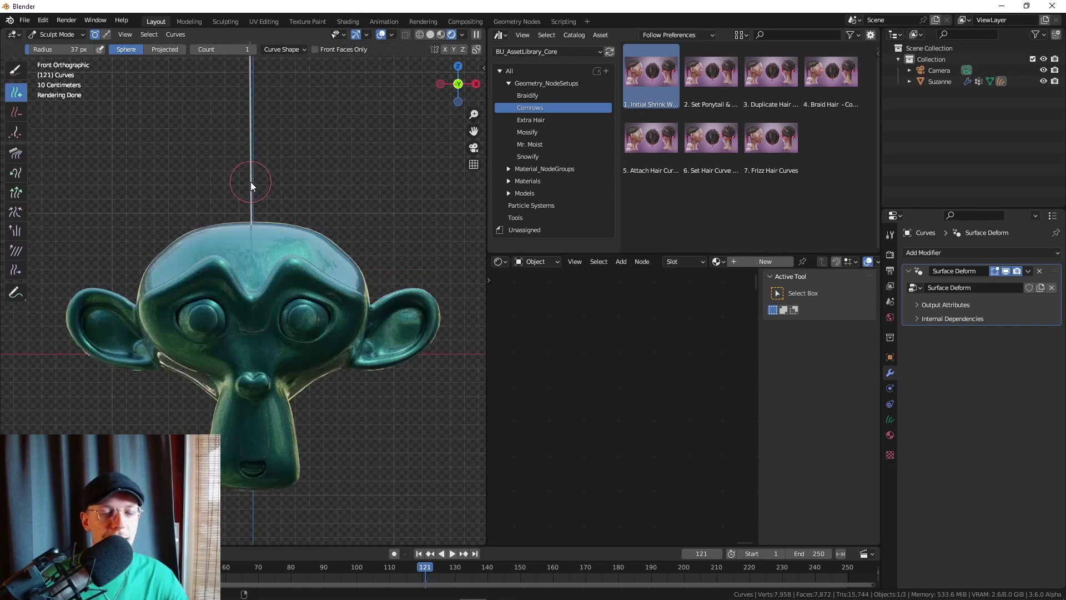
{"action": "scroll", "coordinate": [251, 184], "scroll_direction": "down", "scroll_amount": 6}
{"action": "middle_click_drag", "start_coordinate": [251, 174], "coordinate": [255, 257], "text": "shift"}
{"action": "scroll", "coordinate": [255, 255], "scroll_direction": "up", "scroll_amount": 3}
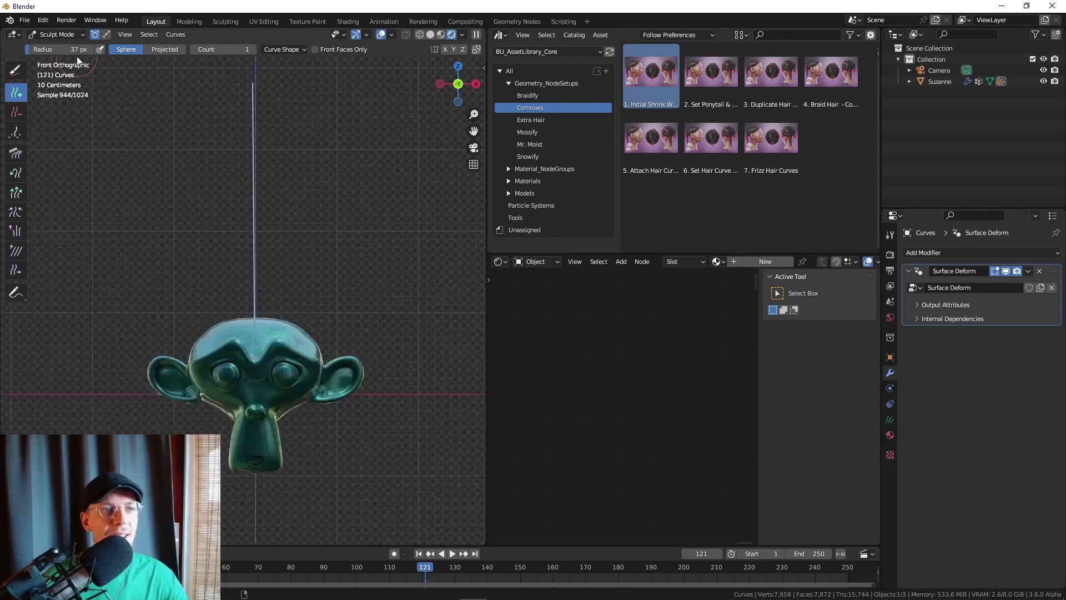
{"action": "left_click", "coordinate": [56, 35]}
{"action": "left_click", "coordinate": [64, 49]}
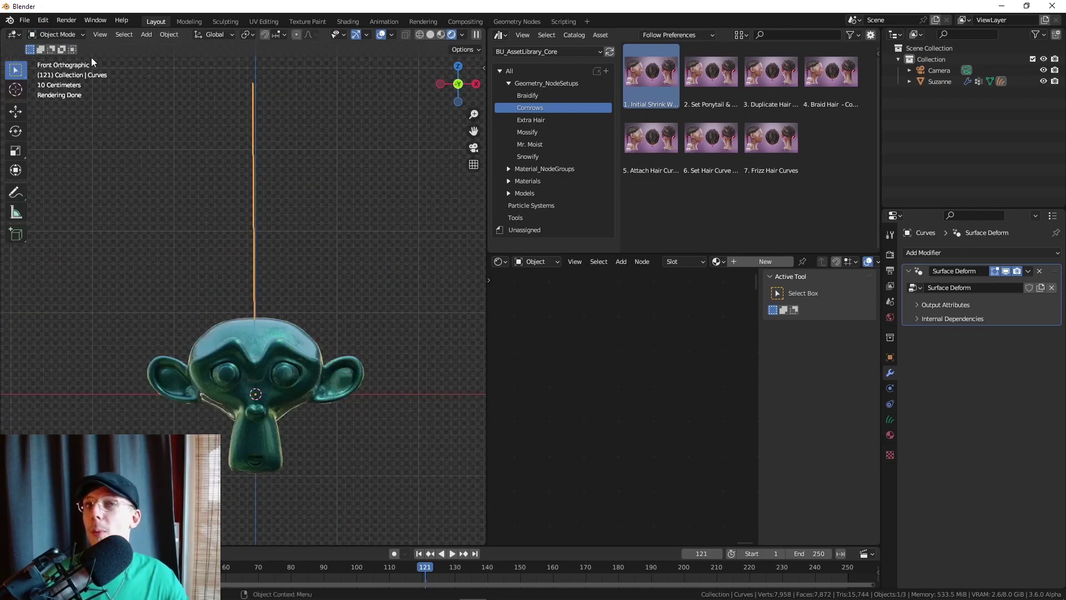
- Apply the Braidify - Performance Update setup to the hair strand and delete its Attachment Object sphere from the scene
{"action": "left_click", "coordinate": [545, 97]}
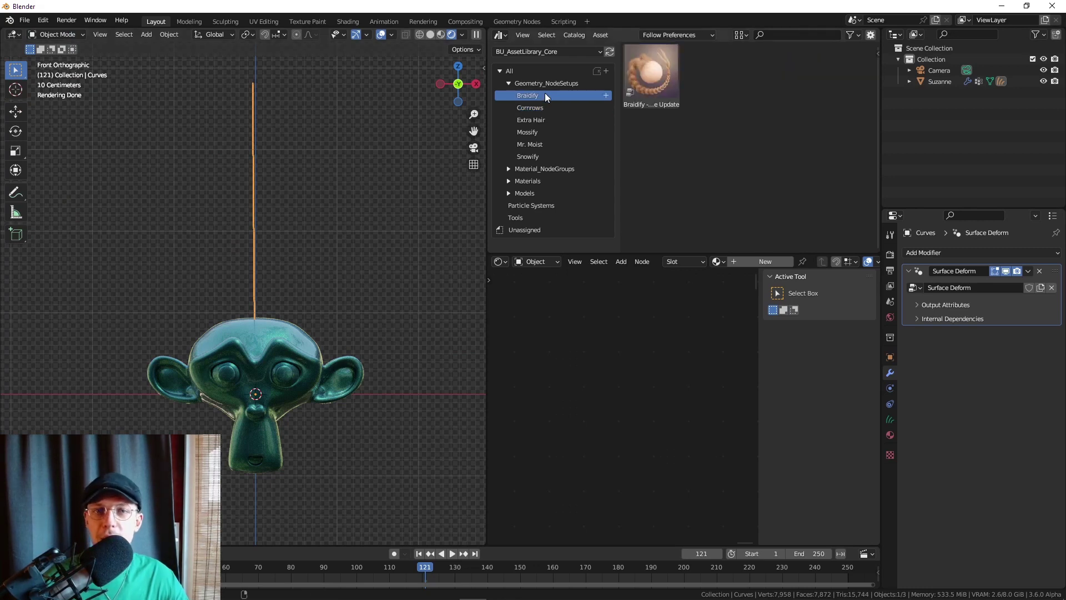
{"action": "left_click_drag", "start_coordinate": [650, 72], "coordinate": [254, 162]}
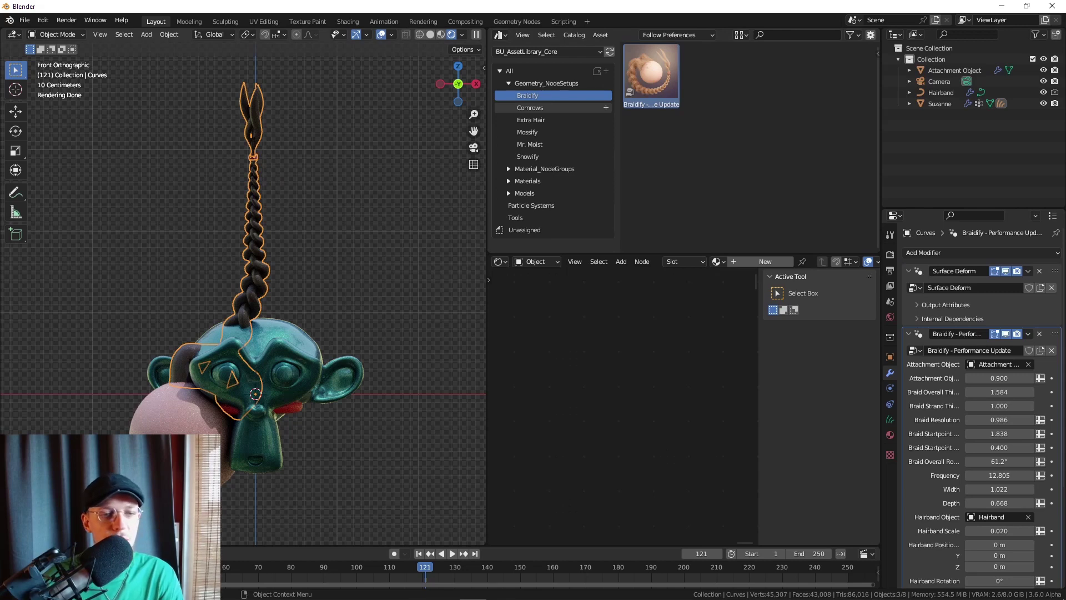
{"action": "left_click", "coordinate": [186, 414]}
{"action": "key", "text": "Delete"}
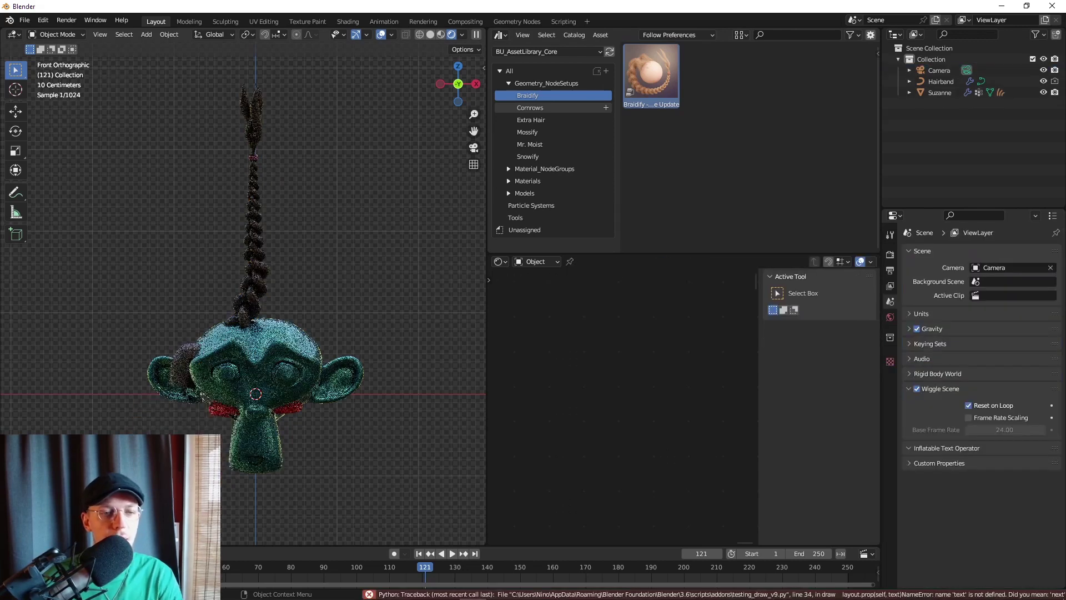
- Set Suzanne as the braid's Attachment Object and hide the Hairband object in the viewport
{"action": "left_click", "coordinate": [264, 267]}
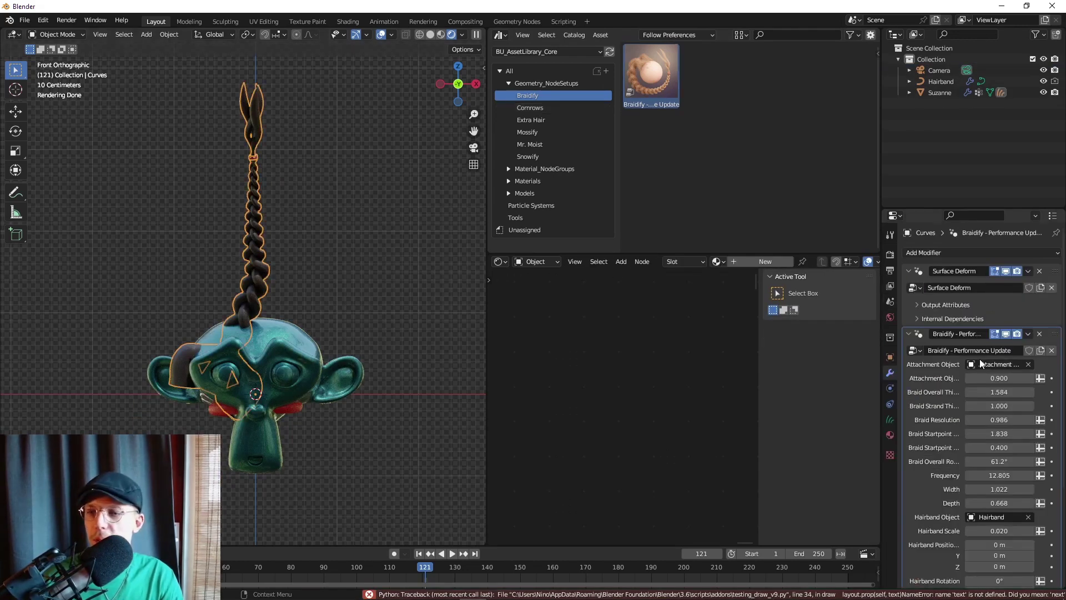
{"action": "left_click", "coordinate": [1028, 364]}
{"action": "left_click", "coordinate": [1029, 365]}
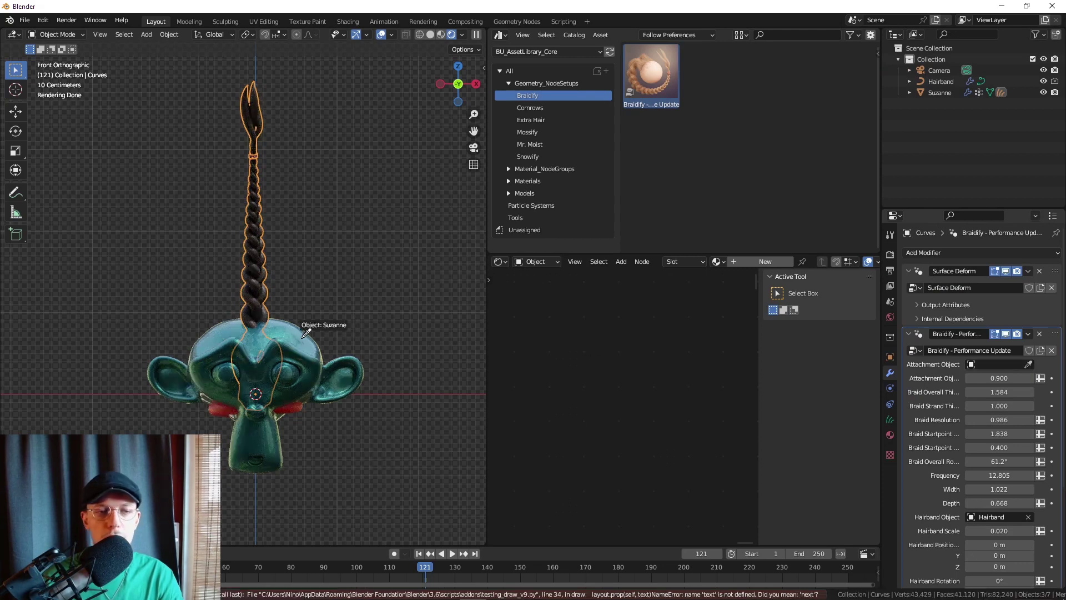
{"action": "left_click", "coordinate": [305, 333]}
{"action": "left_click", "coordinate": [295, 408]}
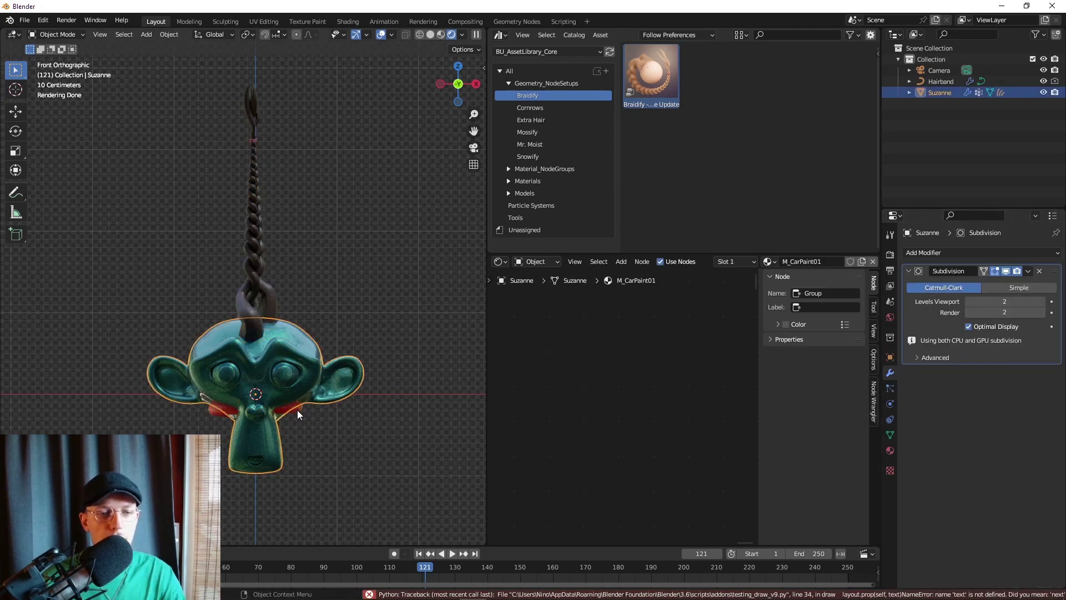
{"action": "left_click", "coordinate": [1044, 81]}
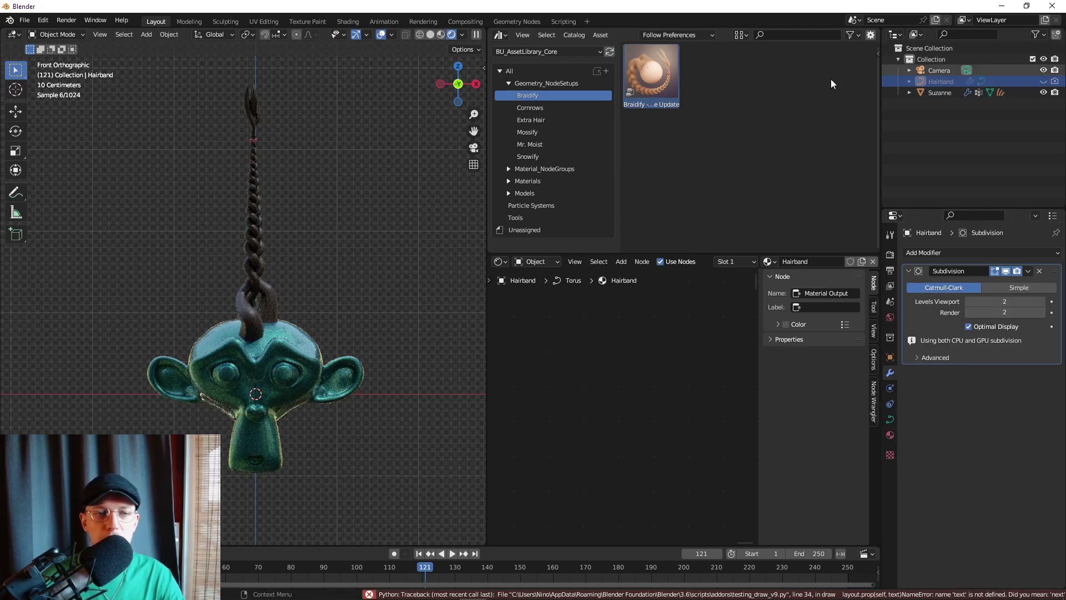
- Enter Sculpt Mode on the braided curves and comb the upright braid down sideways from Suzanne's head with the Comb brush
{"action": "left_click", "coordinate": [255, 260]}
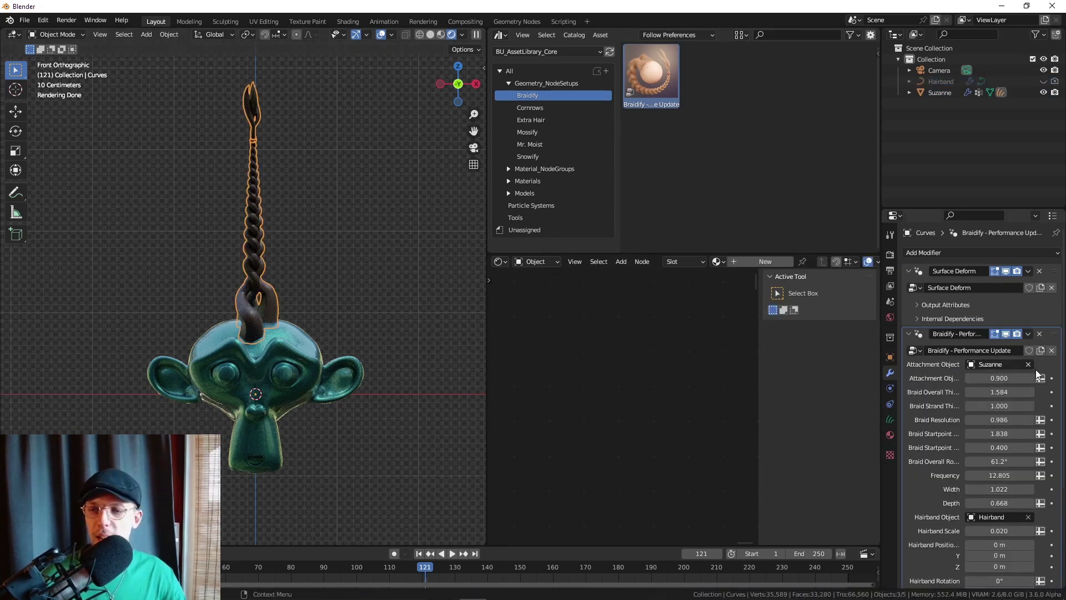
{"action": "scroll", "coordinate": [1036, 374], "scroll_direction": "down", "scroll_amount": 5}
{"action": "left_click", "coordinate": [56, 35]}
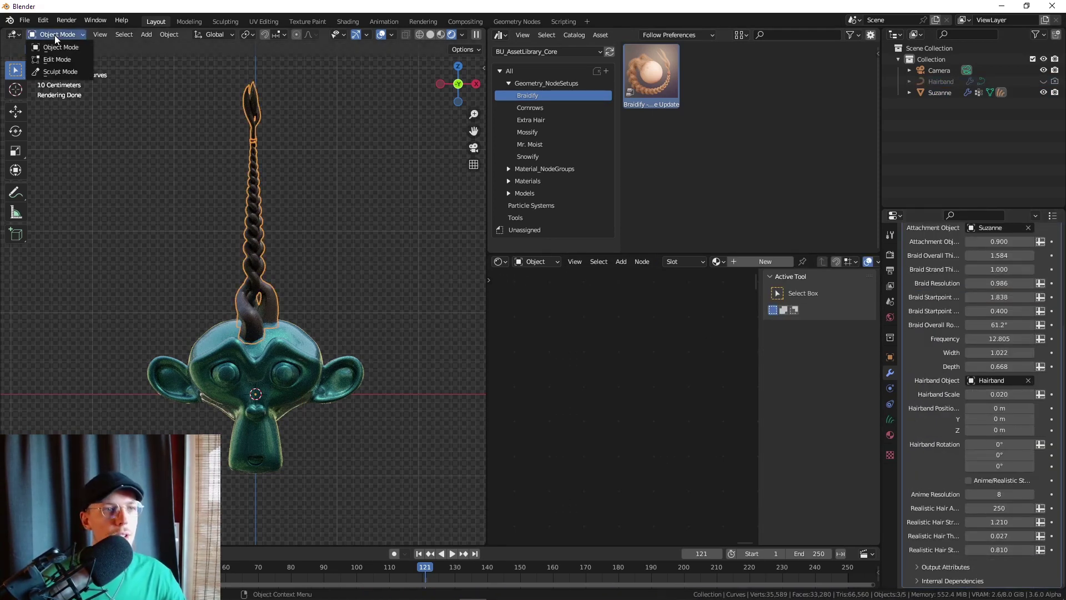
{"action": "left_click", "coordinate": [60, 72]}
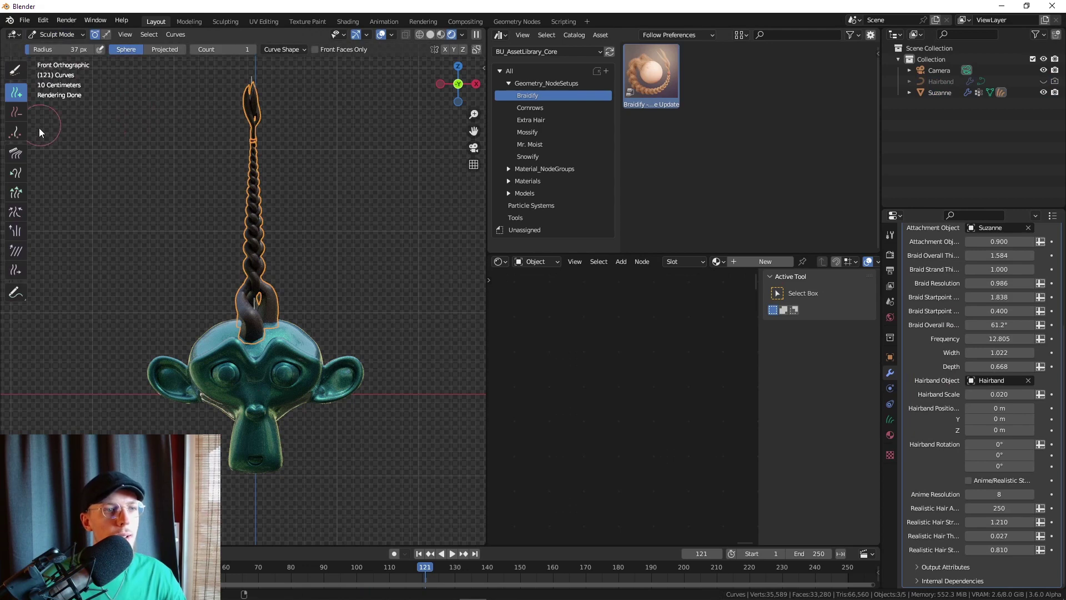
{"action": "left_click", "coordinate": [15, 154]}
{"action": "mouse_move", "coordinate": [281, 189]}
{"action": "left_mouse_down"}
{"action": "mouse_move", "coordinate": [147, 267]}
{"action": "mouse_move", "coordinate": [255, 254]}
{"action": "mouse_move", "coordinate": [186, 317]}
{"action": "mouse_move", "coordinate": [119, 233]}
{"action": "mouse_move", "coordinate": [150, 303]}
{"action": "mouse_move", "coordinate": [159, 276]}
{"action": "left_mouse_up"}
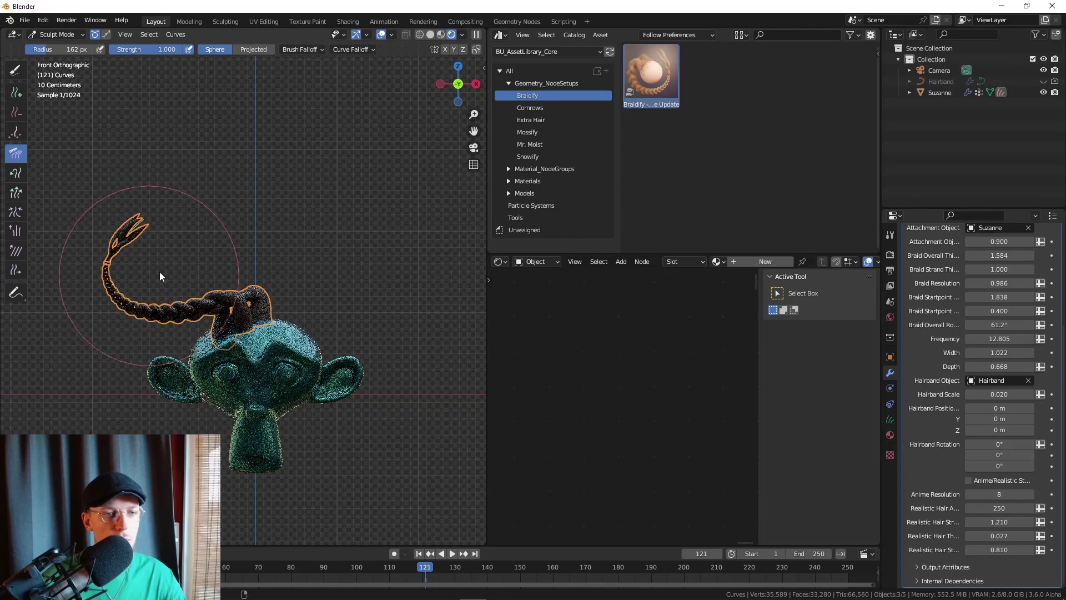
- Pull the braid's tip up and across Suzanne's head into an S-shape with the Snake Hook brush, and return to Object Mode
{"action": "left_click", "coordinate": [15, 174]}
{"action": "mouse_move", "coordinate": [136, 219]}
{"action": "left_mouse_down"}
{"action": "mouse_move", "coordinate": [219, 174]}
{"action": "mouse_move", "coordinate": [344, 206]}
{"action": "mouse_move", "coordinate": [421, 349]}
{"action": "mouse_move", "coordinate": [409, 463]}
{"action": "mouse_move", "coordinate": [426, 296]}
{"action": "mouse_move", "coordinate": [414, 117]}
{"action": "mouse_move", "coordinate": [372, 56]}
{"action": "mouse_move", "coordinate": [398, 134]}
{"action": "left_mouse_up"}
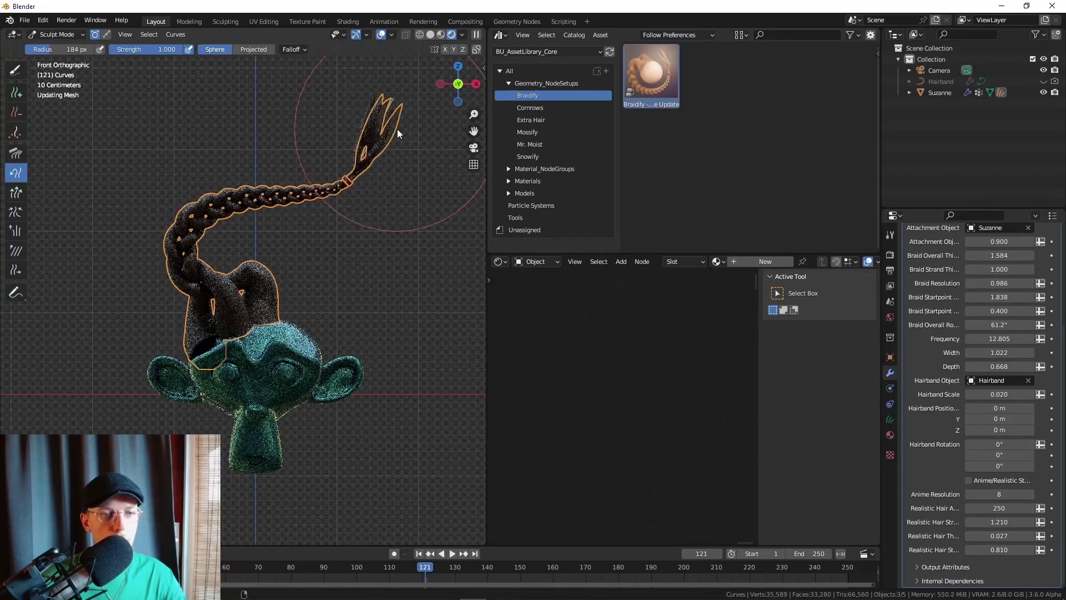
{"action": "left_click", "coordinate": [55, 34]}
{"action": "left_click", "coordinate": [70, 52]}
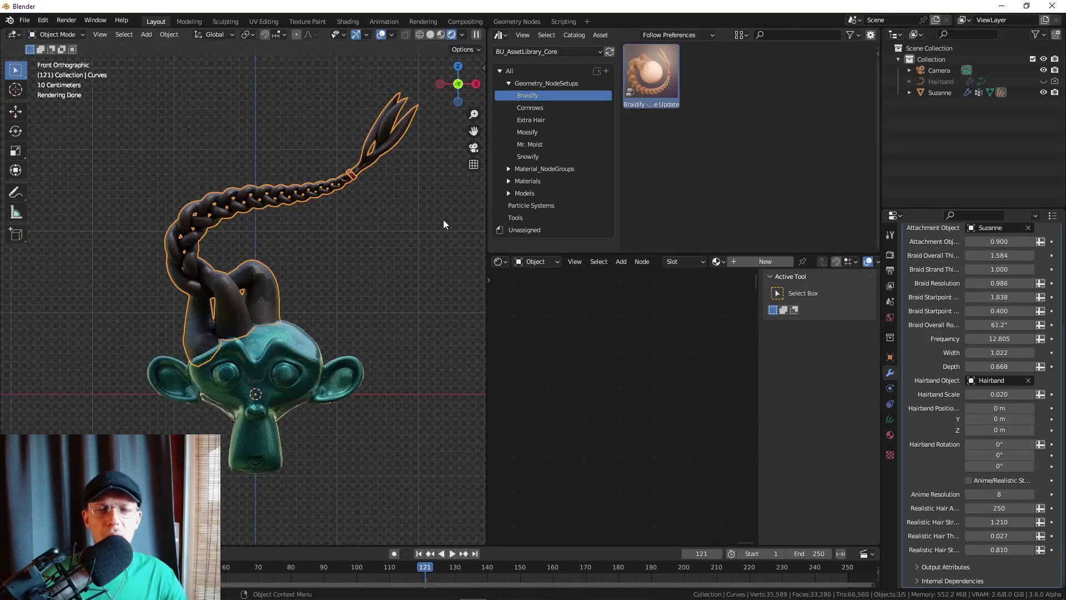
- Enable the Braidify modifier's Anime/Realistic option and inspect the braid's individual hair strands up close
{"action": "left_click", "coordinate": [969, 481]}
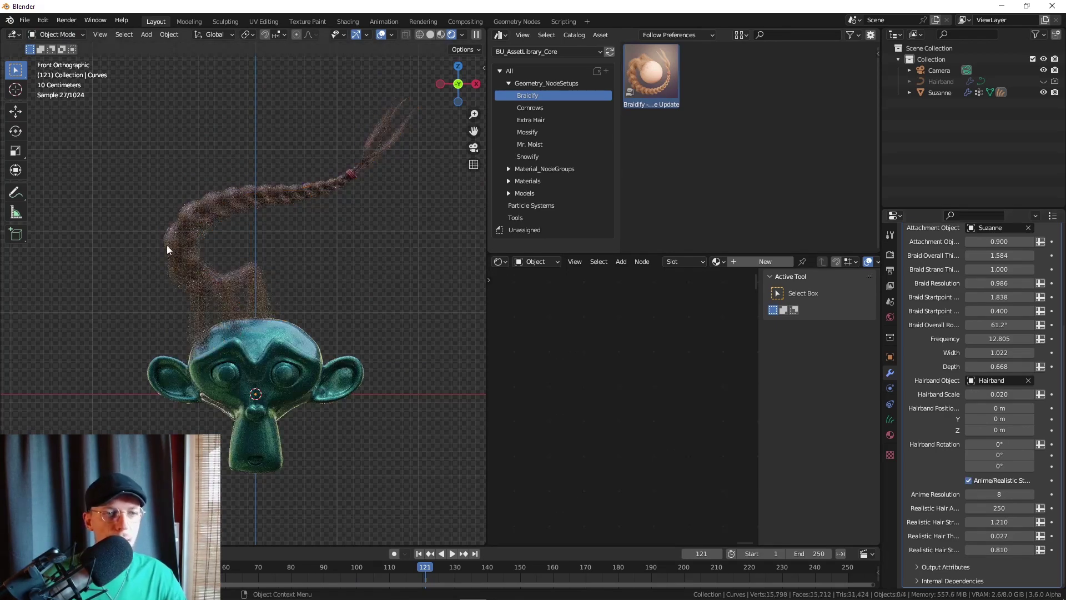
{"action": "scroll", "coordinate": [228, 194], "scroll_direction": "up", "scroll_amount": 6}
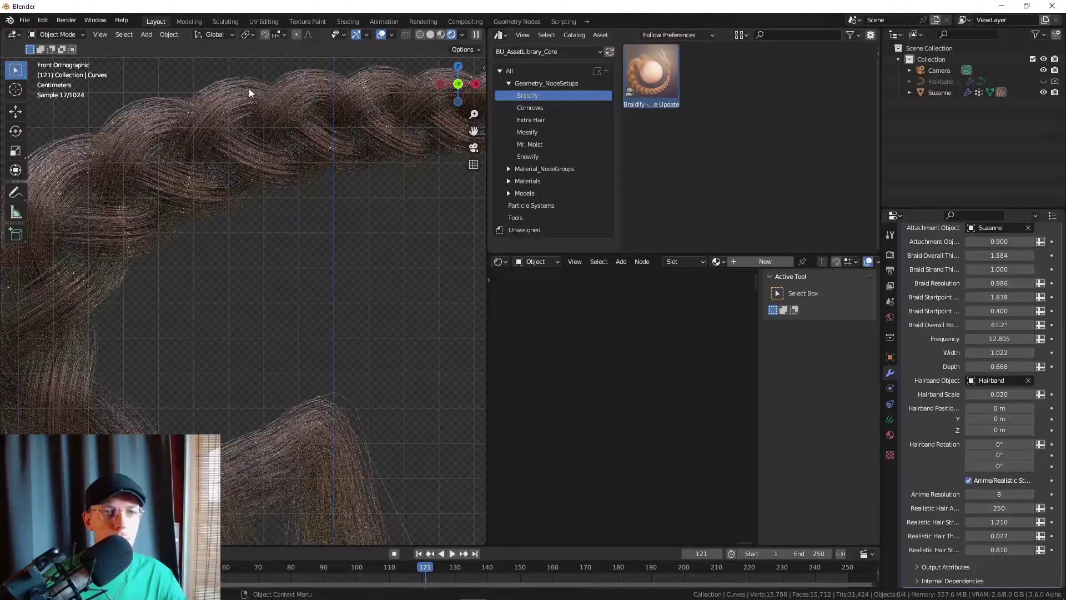
{"action": "scroll", "coordinate": [185, 78], "scroll_direction": "down", "scroll_amount": 6}
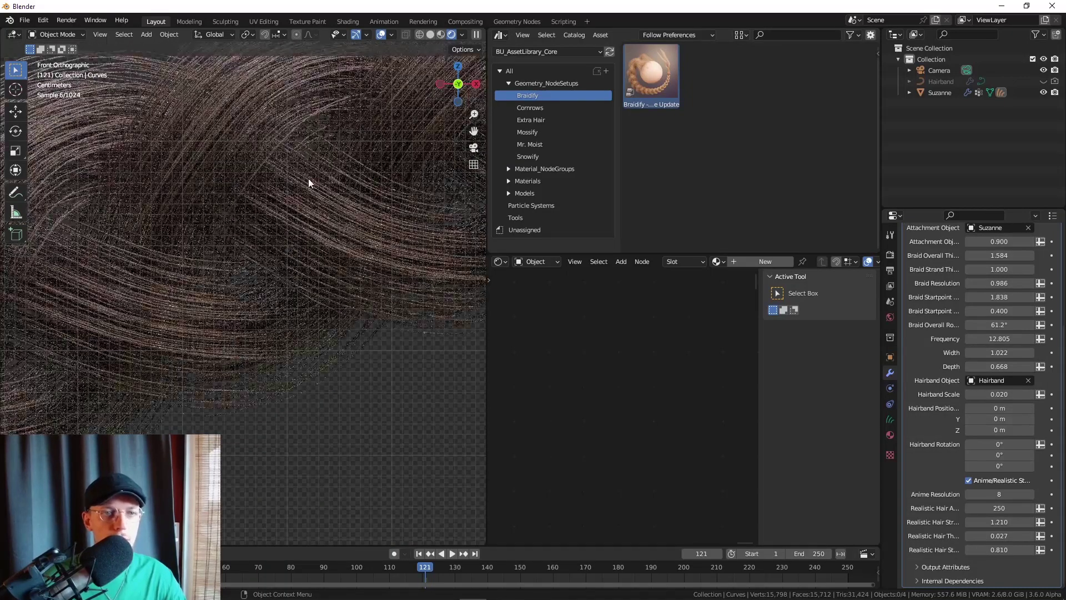
{"action": "scroll", "coordinate": [307, 201], "scroll_direction": "down", "scroll_amount": 6}
{"action": "scroll", "coordinate": [297, 219], "scroll_direction": "up", "scroll_amount": 3}
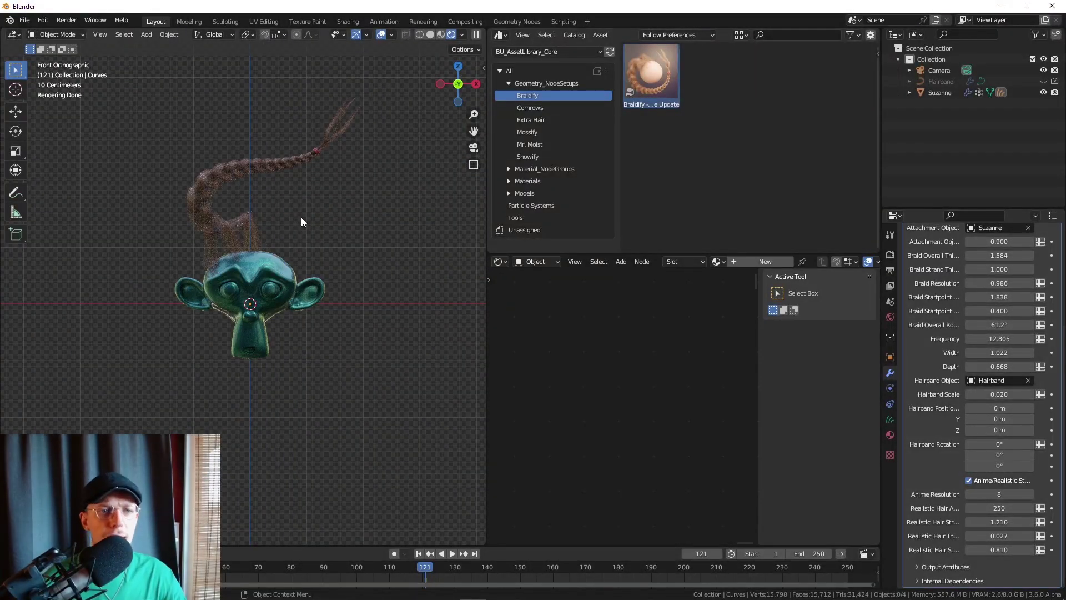
{"action": "scroll", "coordinate": [288, 190], "scroll_direction": "up", "scroll_amount": 2}
{"action": "middle_click_drag", "start_coordinate": [256, 186], "coordinate": [268, 214], "text": "shift"}
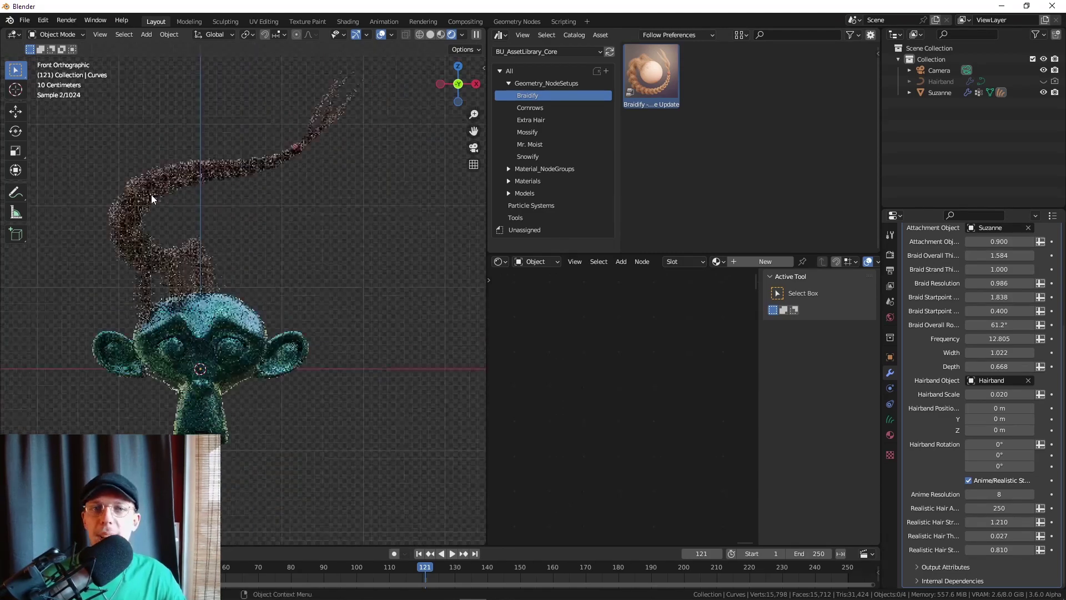
- Sculpt six more strands onto the braided curves across Suzanne's head down to one ear, and return to Object Mode
{"action": "left_click", "coordinate": [218, 309]}
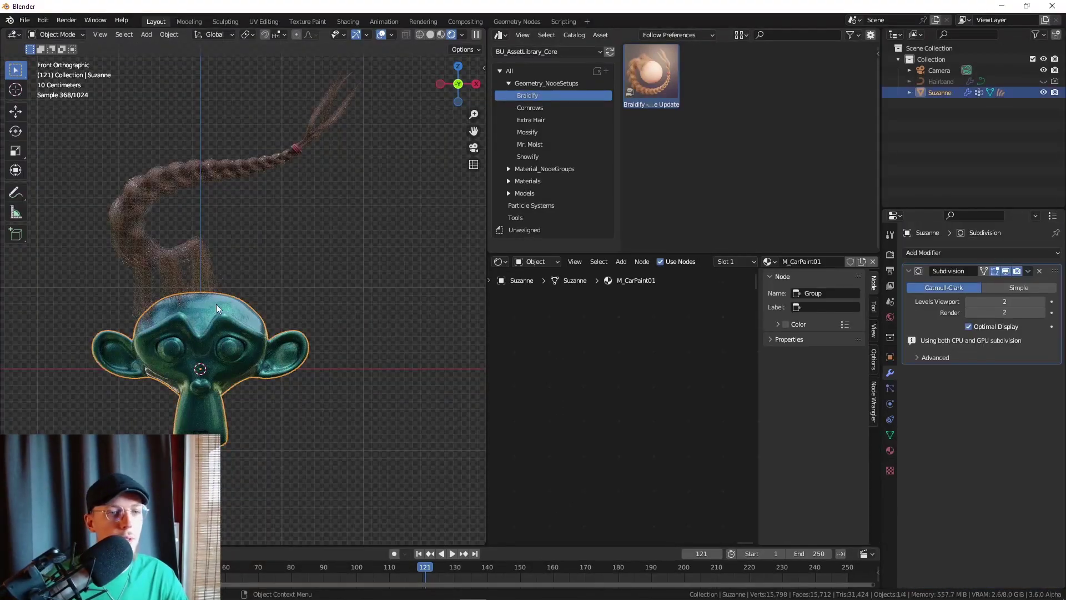
{"action": "left_click", "coordinate": [58, 35]}
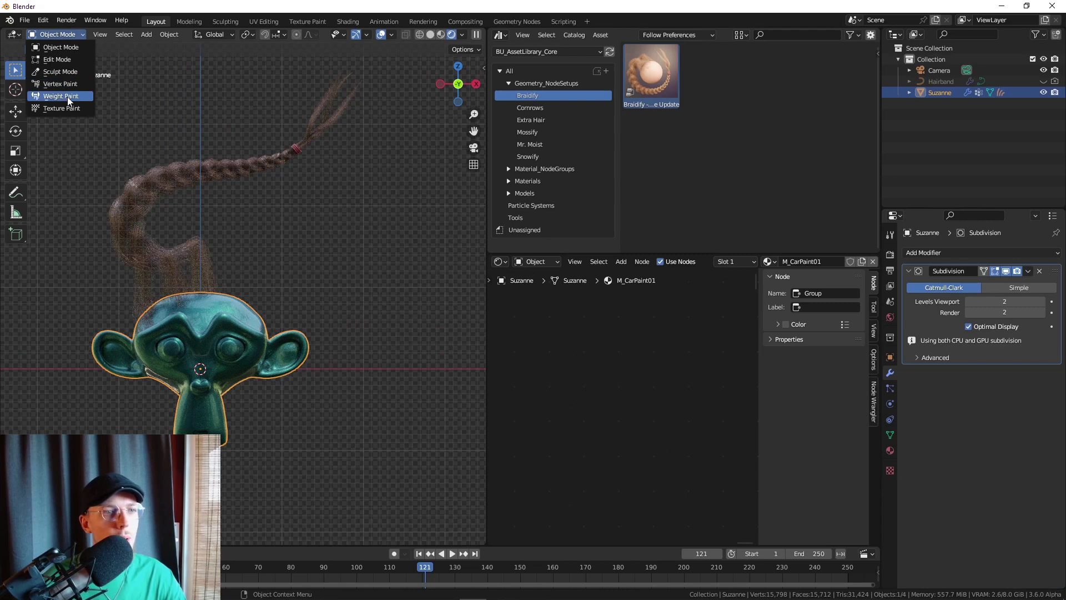
{"action": "left_click", "coordinate": [132, 216]}
{"action": "left_click", "coordinate": [56, 34]}
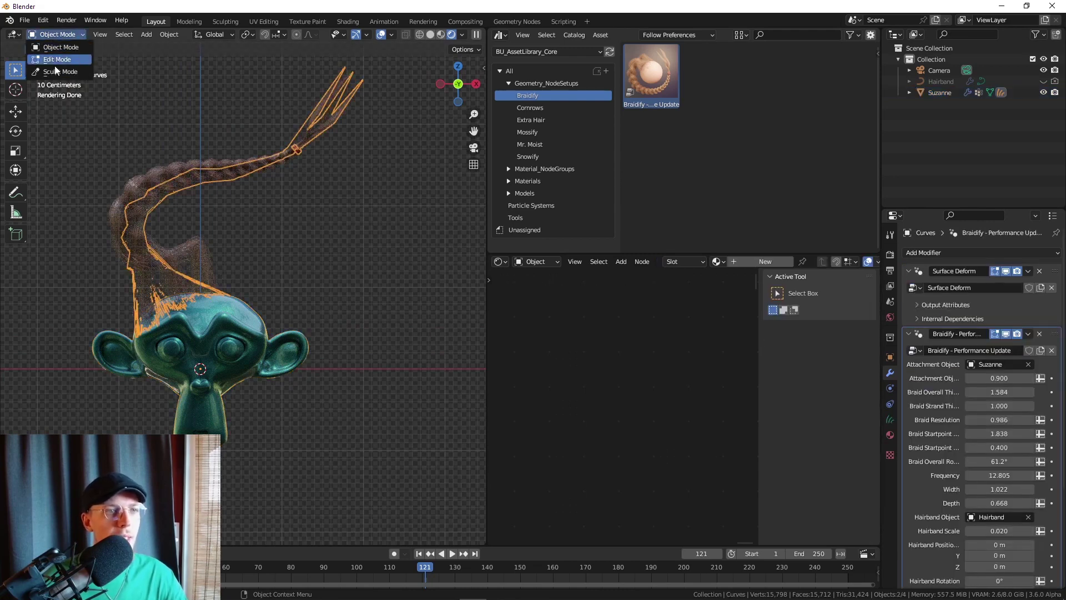
{"action": "left_click", "coordinate": [58, 72]}
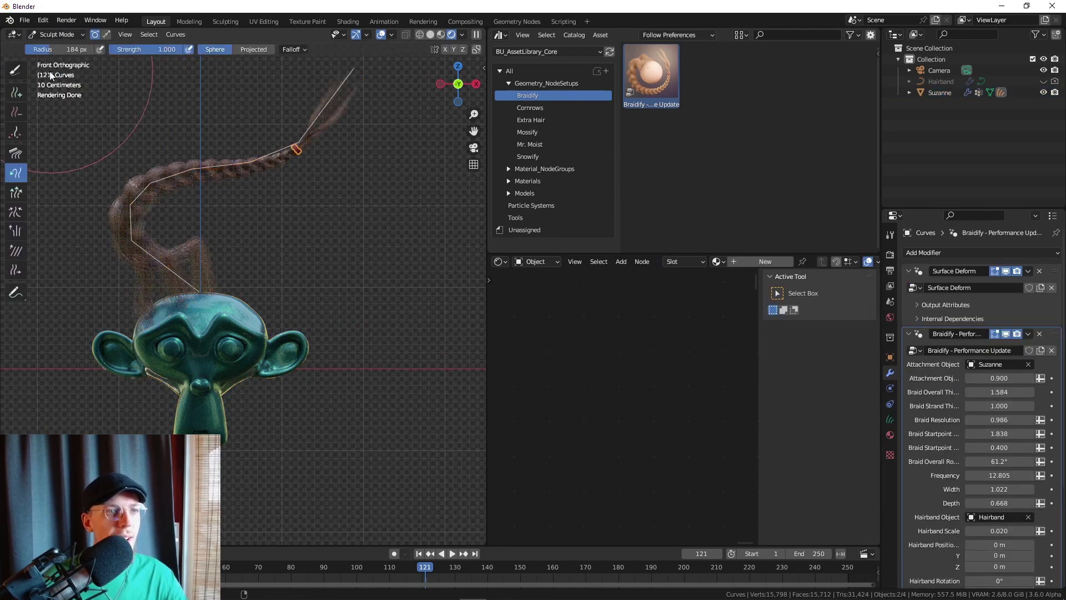
{"action": "left_click", "coordinate": [187, 309]}
{"action": "left_click", "coordinate": [227, 311]}
{"action": "left_click", "coordinate": [249, 315]}
{"action": "left_click", "coordinate": [264, 331]}
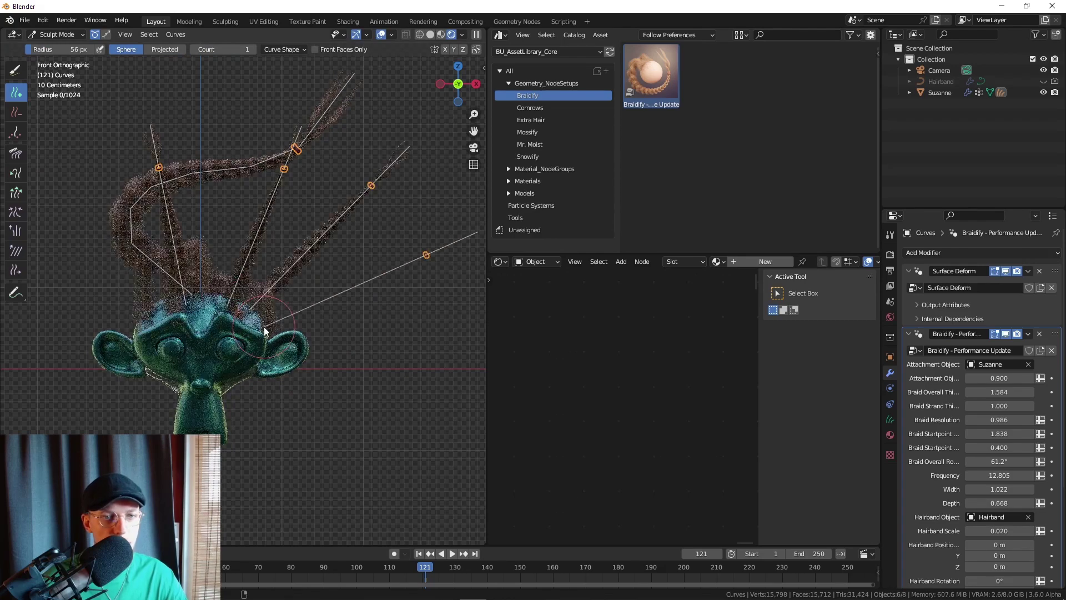
{"action": "left_click", "coordinate": [285, 345]}
{"action": "left_click", "coordinate": [288, 355]}
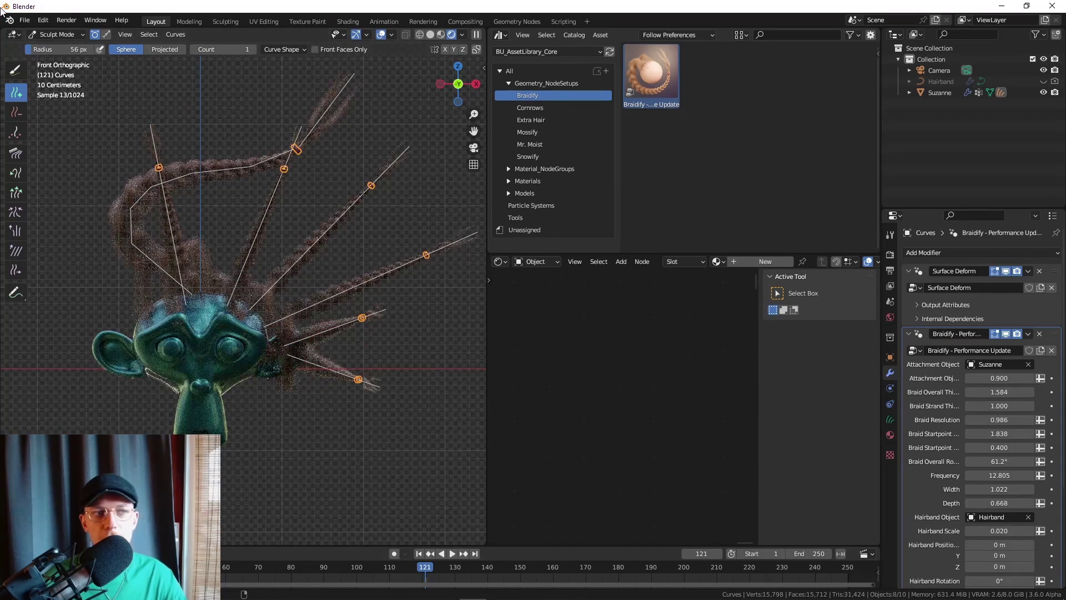
{"action": "left_click", "coordinate": [57, 34]}
{"action": "left_click", "coordinate": [56, 47]}
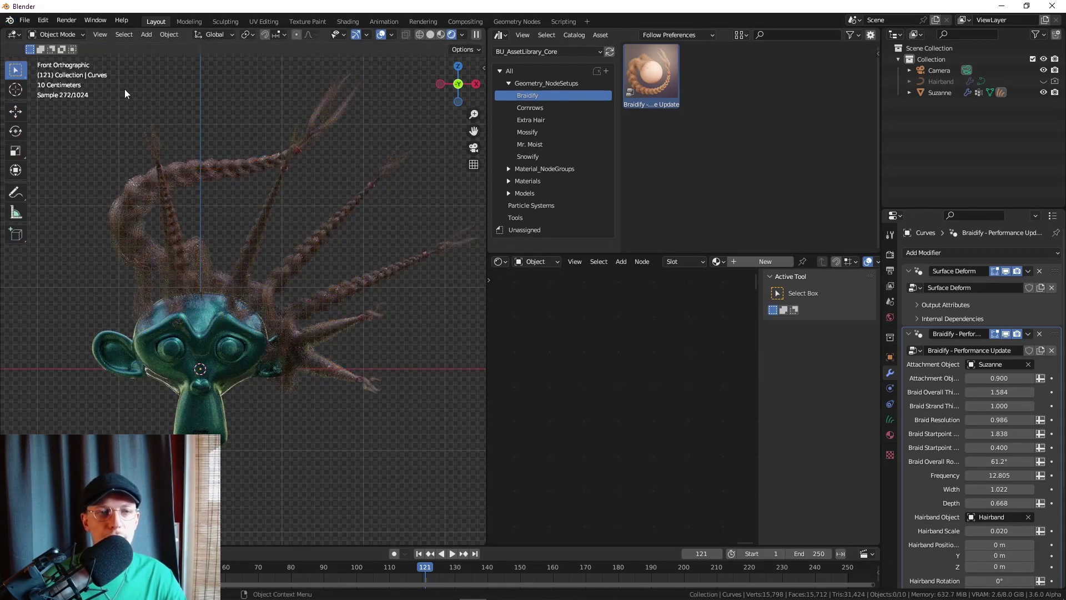
- Delete the braided hair curves and place the Falling Leaves particle system asset above and to one side of Suzanne
{"action": "left_click", "coordinate": [243, 175]}
{"action": "key", "text": "Delete"}
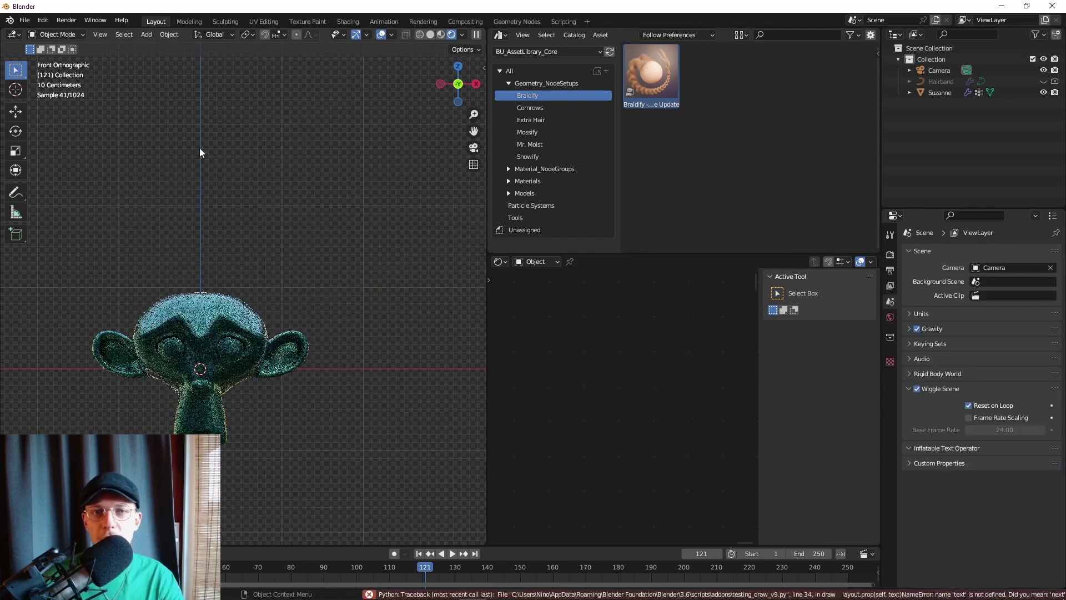
{"action": "left_click", "coordinate": [508, 84]}
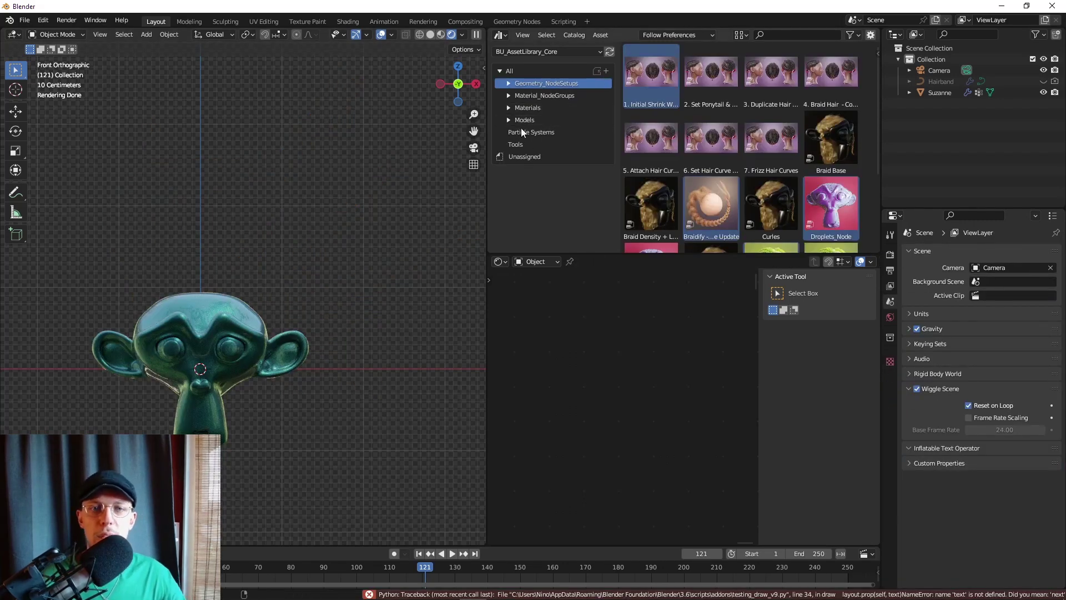
{"action": "left_click", "coordinate": [522, 132]}
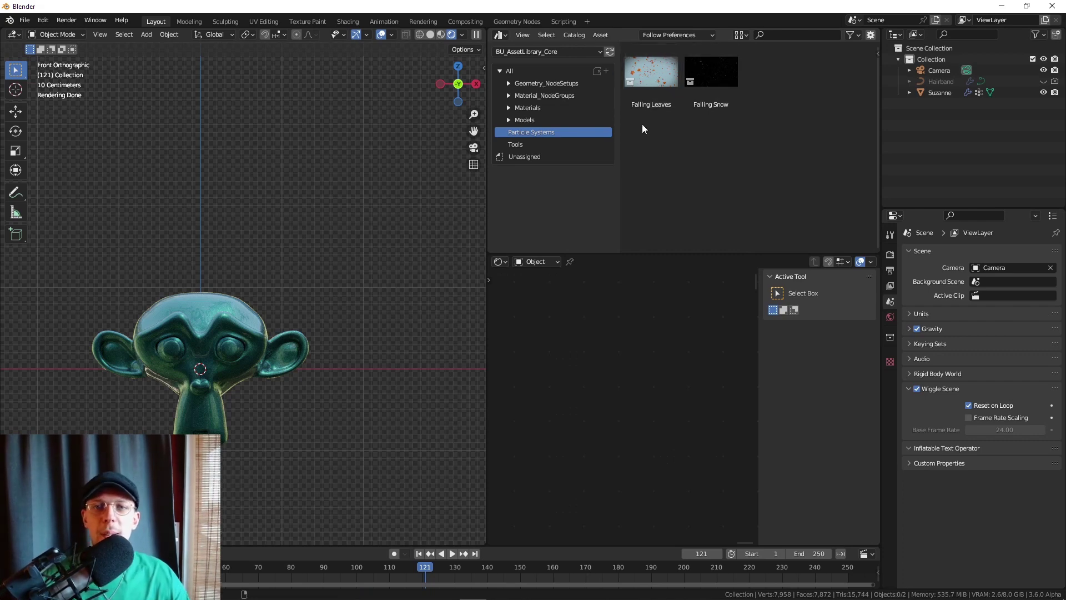
{"action": "left_click_drag", "start_coordinate": [651, 88], "coordinate": [338, 132]}
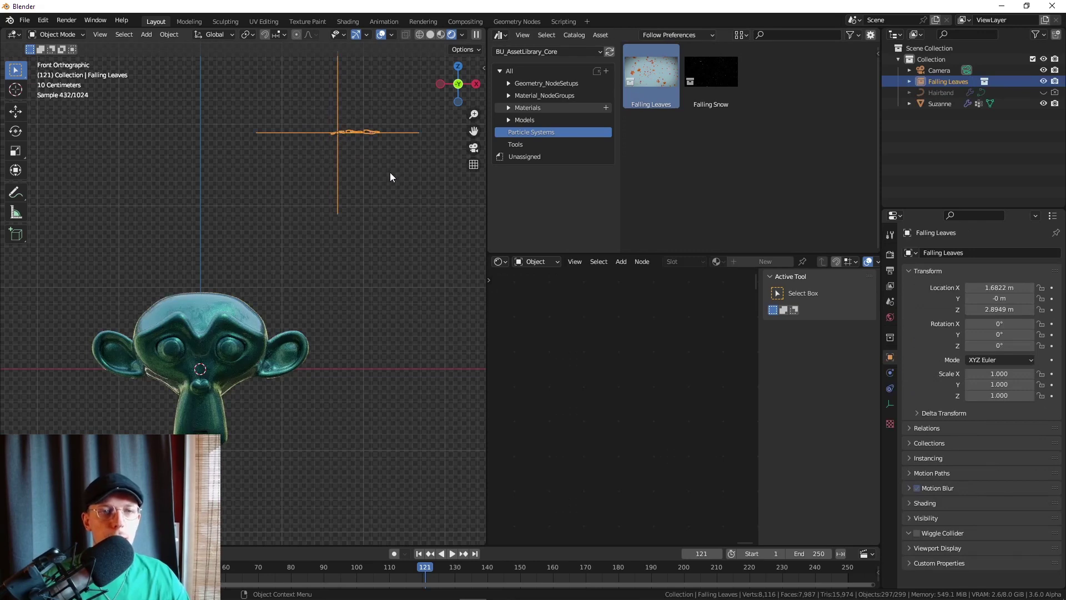
- Play the animation and move the Falling Leaves instance below Suzanne, to about X 0.04 m, Z -3.6 m
{"action": "scroll", "coordinate": [361, 172], "scroll_direction": "down", "scroll_amount": 5}
{"action": "key", "text": "space"}
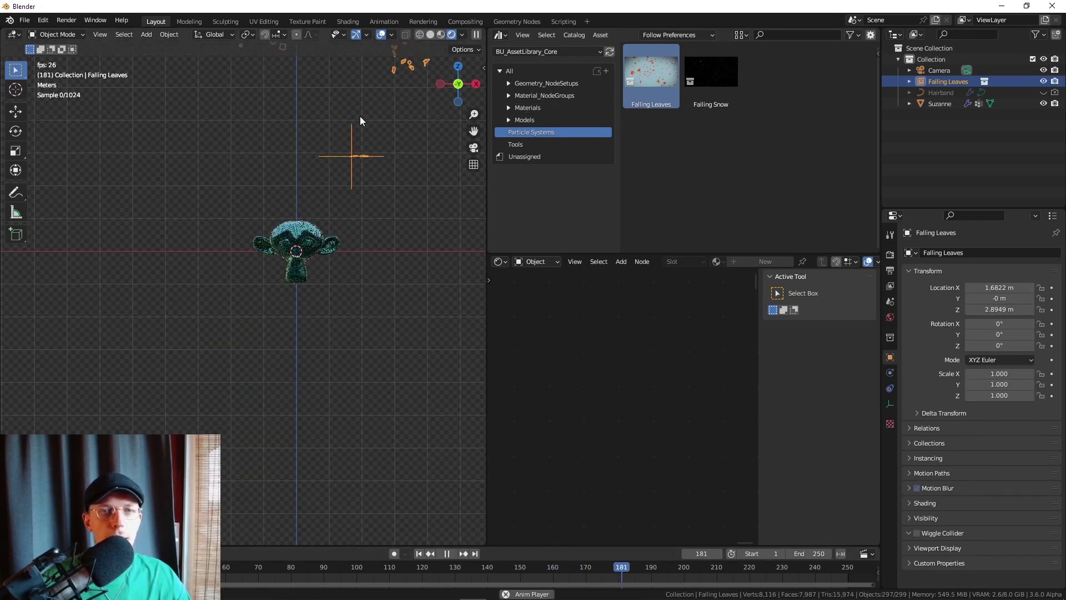
{"action": "middle_click_drag", "start_coordinate": [405, 59], "coordinate": [383, 156], "text": "shift"}
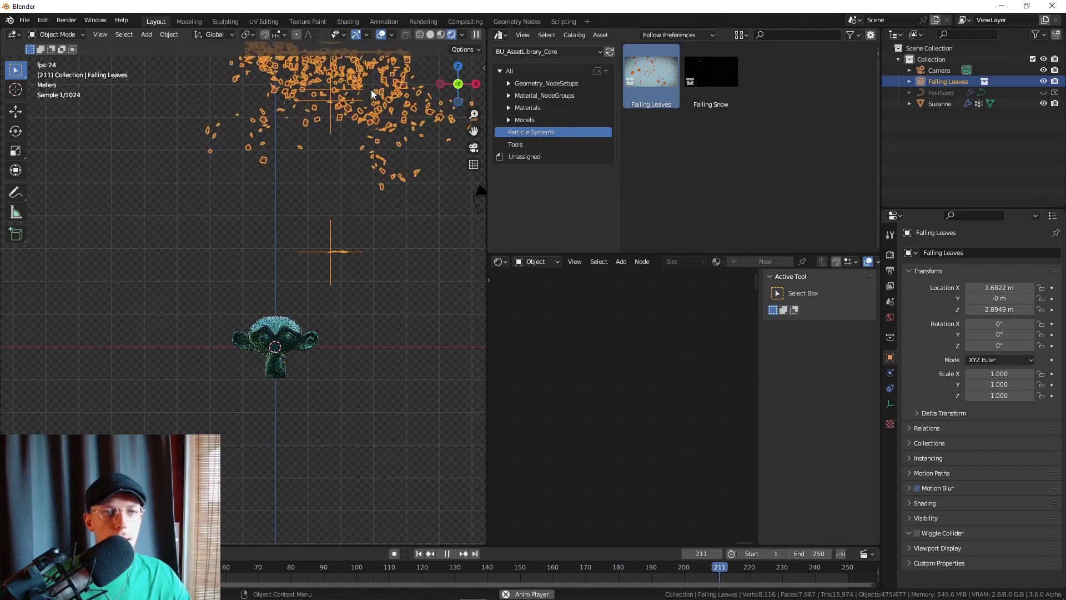
{"action": "key", "text": "g"}
{"action": "left_click", "coordinate": [305, 318]}
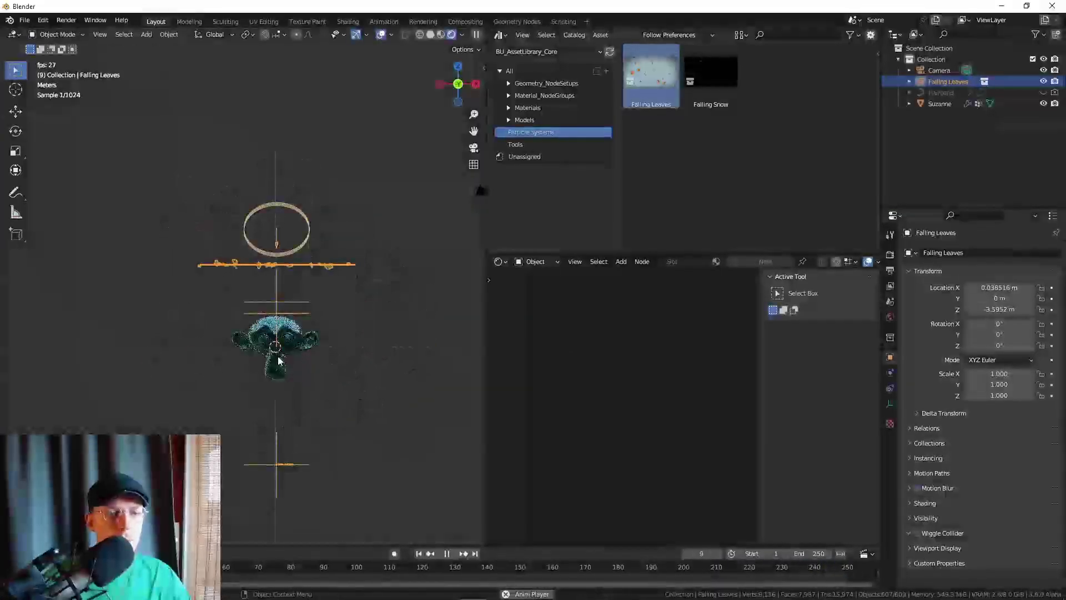
- Rotate the Falling Leaves particle system about the Z axis to about -60.6°, then play the animation briefly to check it and stop it
{"action": "scroll", "coordinate": [269, 362], "scroll_direction": "up", "scroll_amount": 3}
{"action": "scroll", "coordinate": [328, 312], "scroll_direction": "up", "scroll_amount": 4}
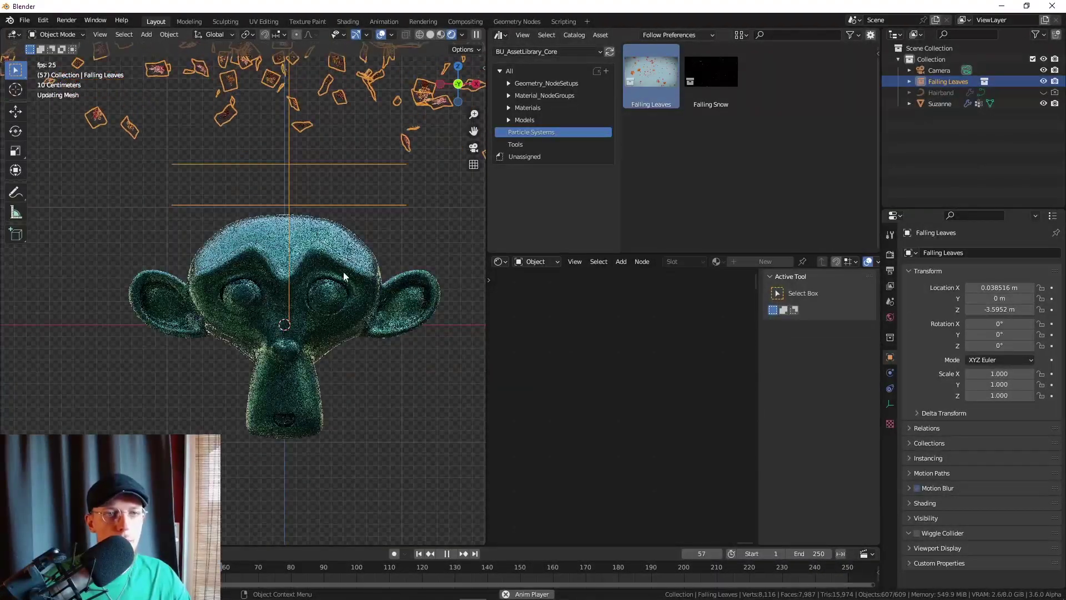
{"action": "left_click", "coordinate": [379, 192]}
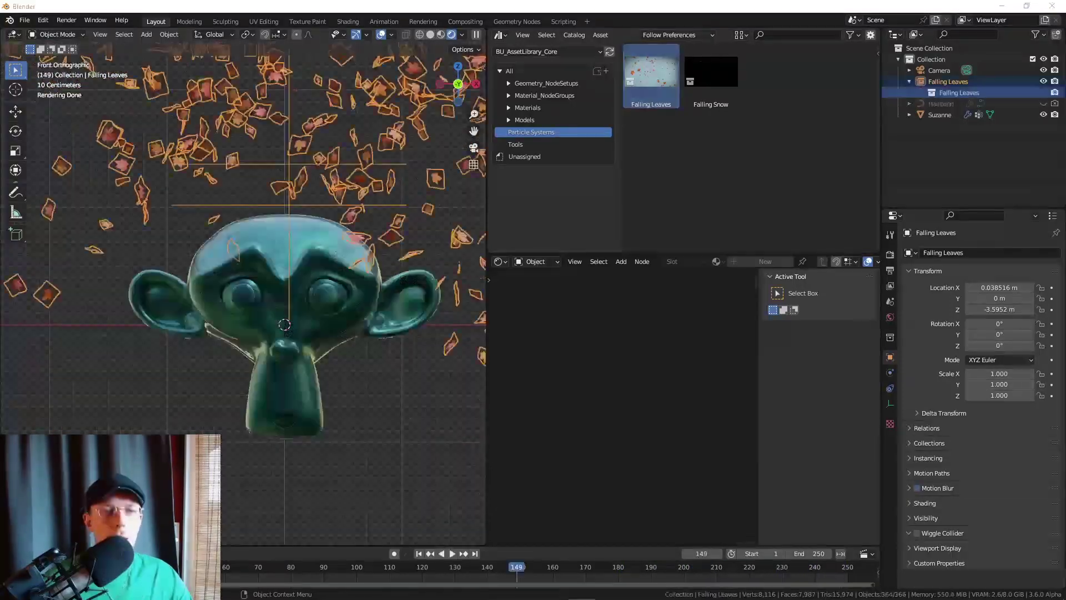
{"action": "scroll", "coordinate": [315, 139], "scroll_direction": "down", "scroll_amount": 4}
{"action": "middle_click_drag", "start_coordinate": [315, 140], "coordinate": [331, 181]}
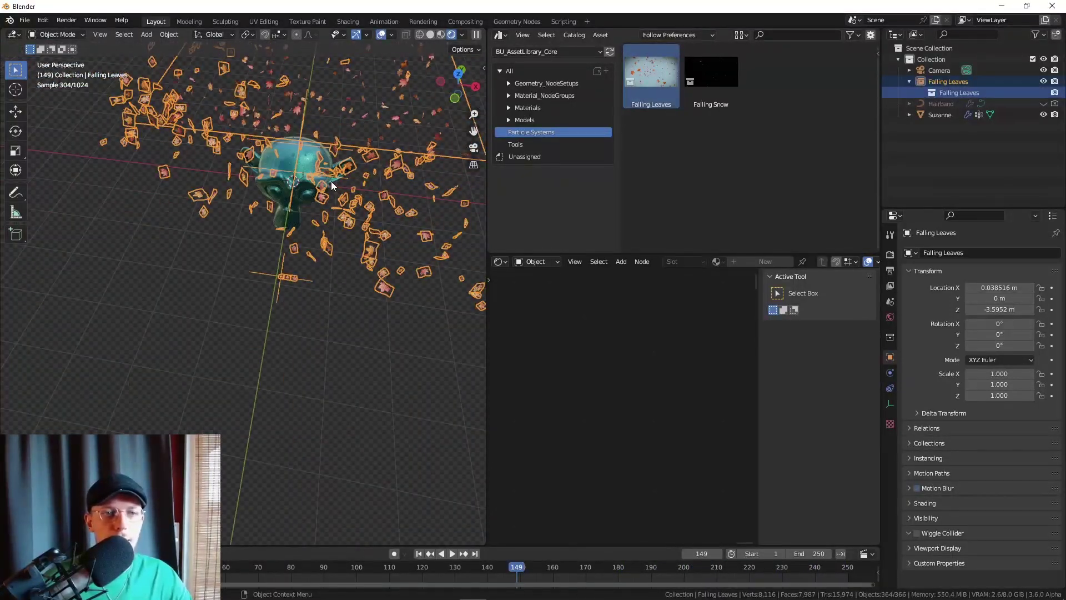
{"action": "key", "text": "KP_1"}
{"action": "key", "text": "r"}
{"action": "key", "text": "z"}
{"action": "scroll", "coordinate": [341, 212], "scroll_direction": "up", "scroll_amount": 2}
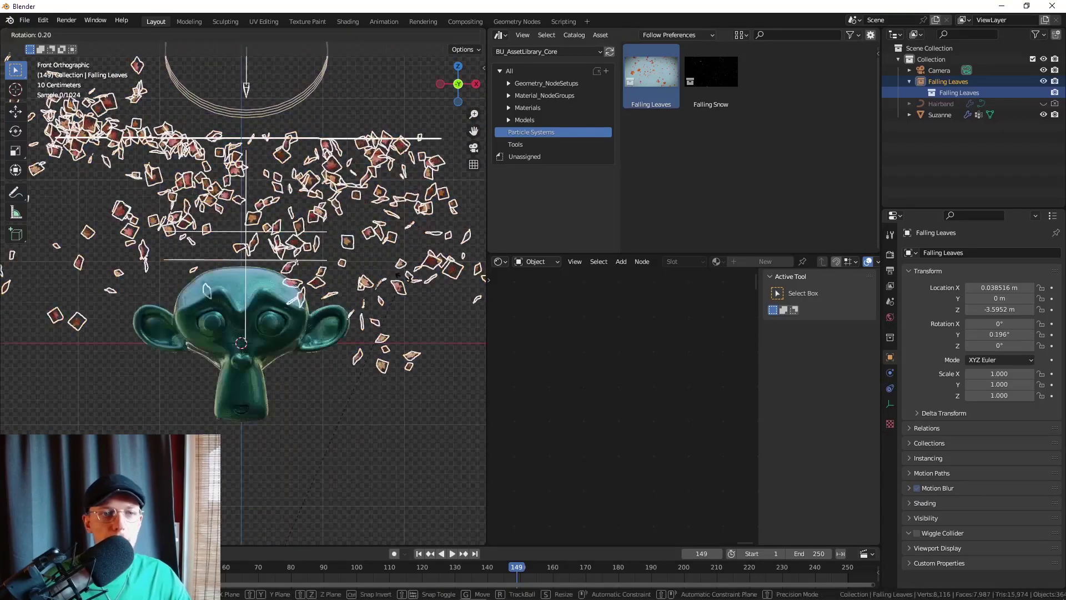
{"action": "key", "text": "space"}
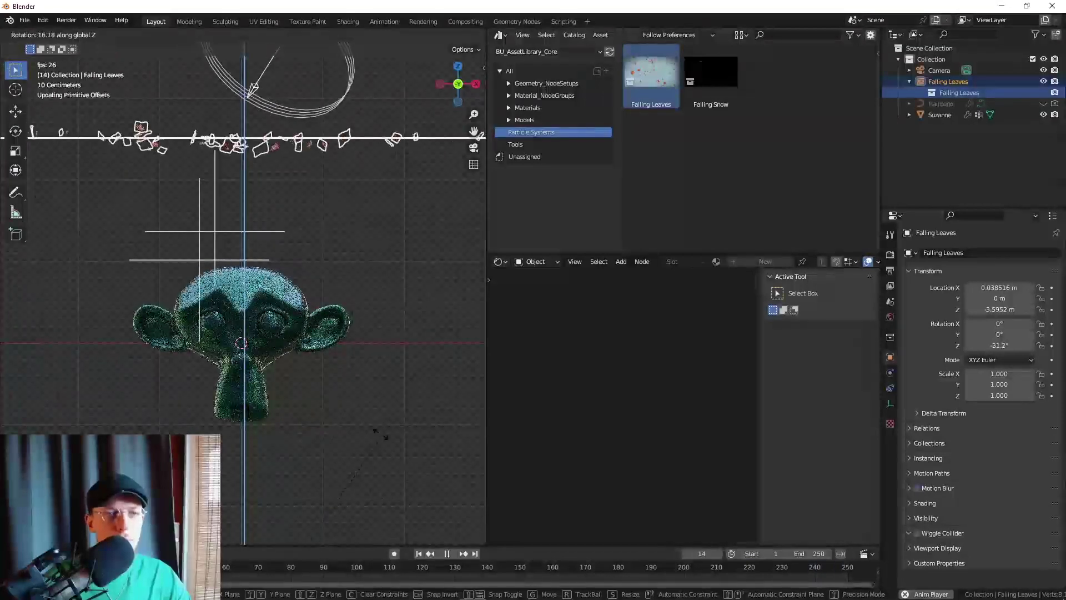
{"action": "left_click", "coordinate": [283, 198]}
{"action": "key", "text": "space"}
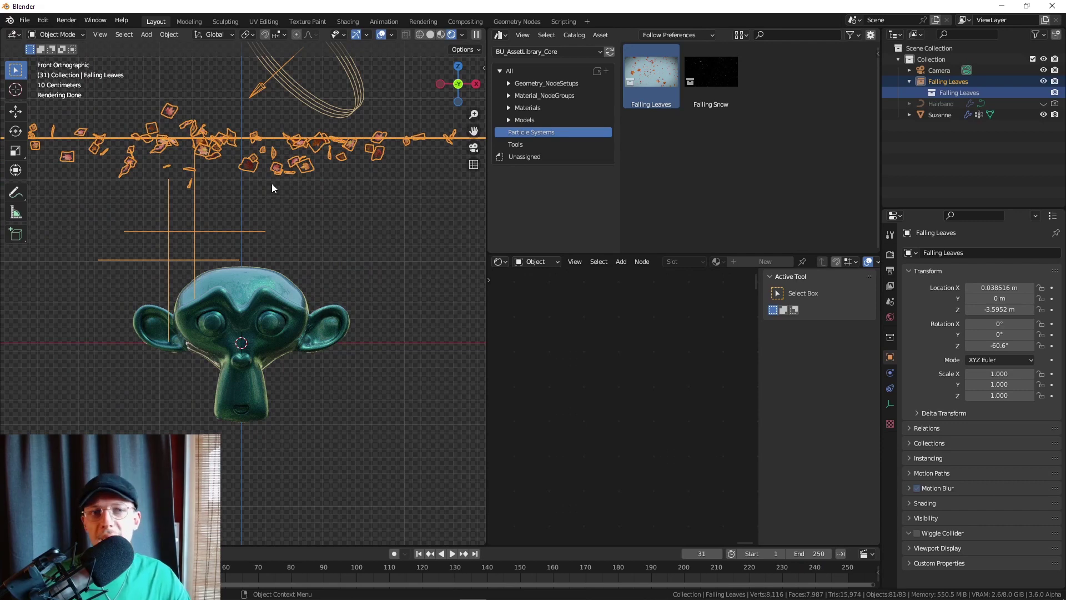
- Delete the Falling Leaves instance and place the Falling Snow particle system asset directly above Suzanne
{"action": "middle_click_drag", "start_coordinate": [315, 185], "coordinate": [368, 172], "text": "shift"}
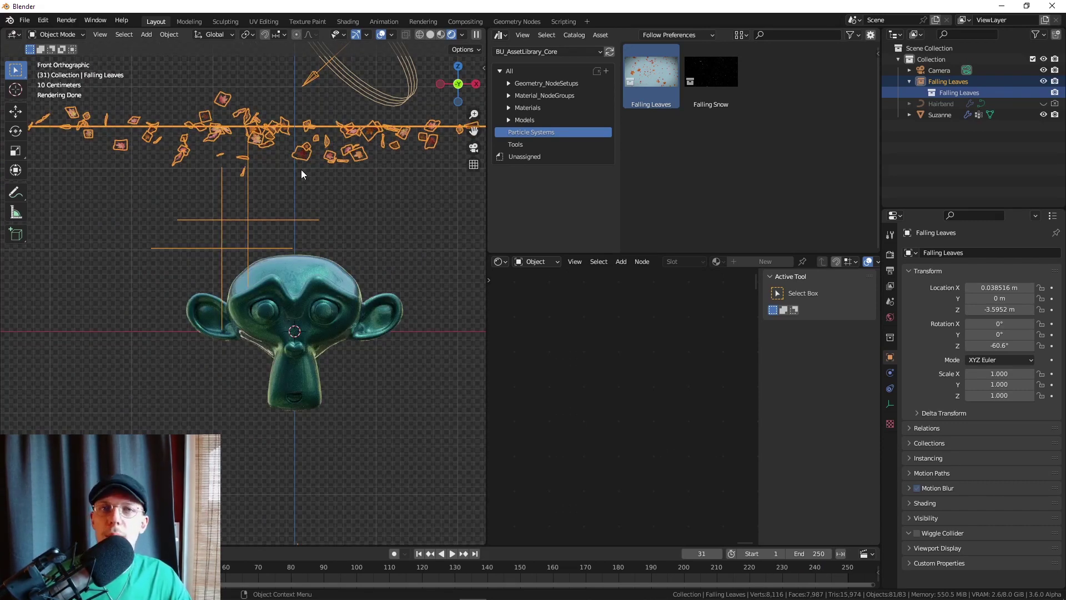
{"action": "key", "text": "Delete"}
{"action": "scroll", "coordinate": [309, 144], "scroll_direction": "down", "scroll_amount": 3}
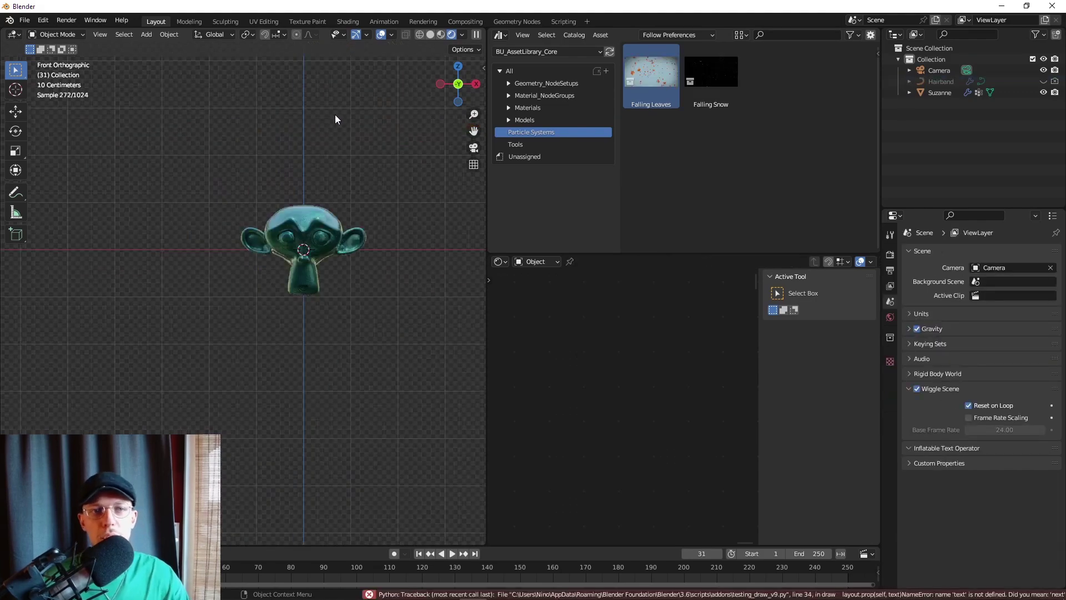
{"action": "middle_click_drag", "start_coordinate": [334, 114], "coordinate": [303, 205], "text": "shift"}
{"action": "left_click_drag", "start_coordinate": [715, 82], "coordinate": [271, 153]}
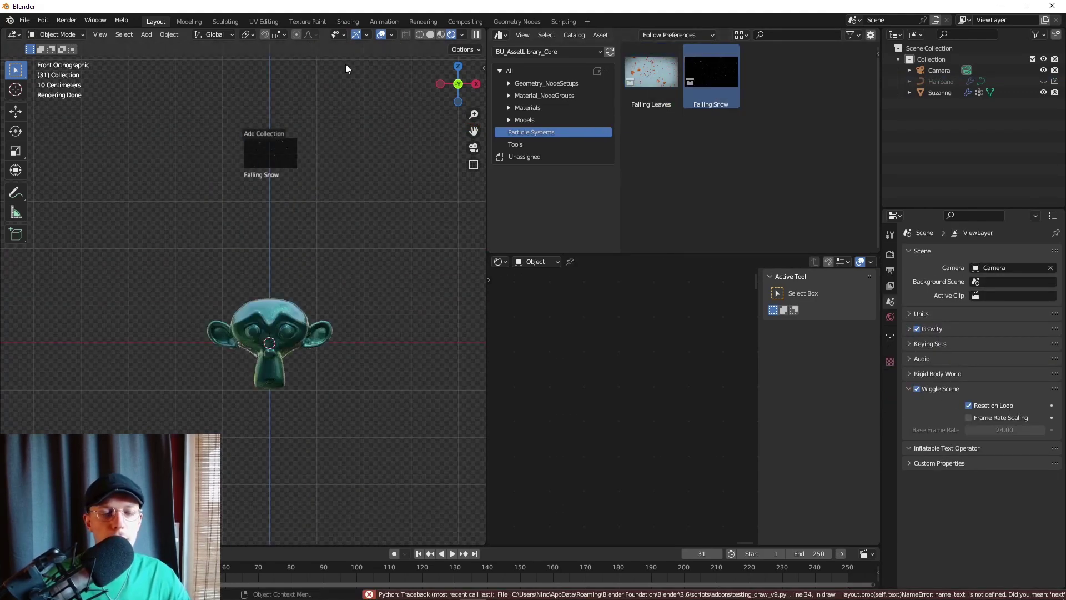
{"action": "scroll", "coordinate": [283, 129], "scroll_direction": "down", "scroll_amount": 6}
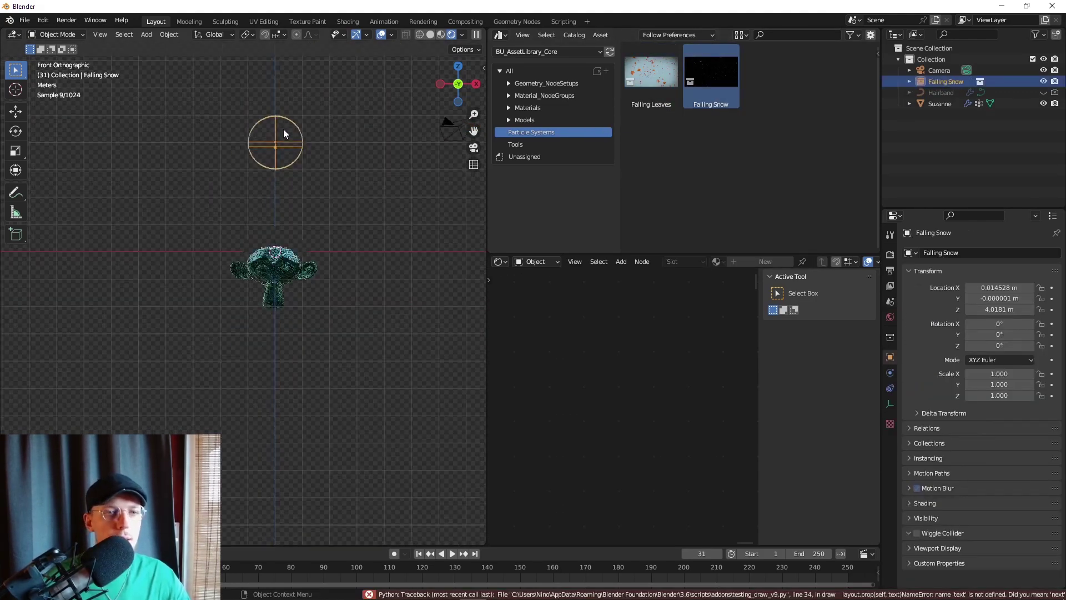
- Move the Falling Snow instance down along the Z axis to about -15 m, so the flakes surround Suzanne
{"action": "middle_click_drag", "start_coordinate": [303, 110], "coordinate": [296, 137], "text": "shift"}
{"action": "key", "text": "g"}
{"action": "key", "text": "z"}
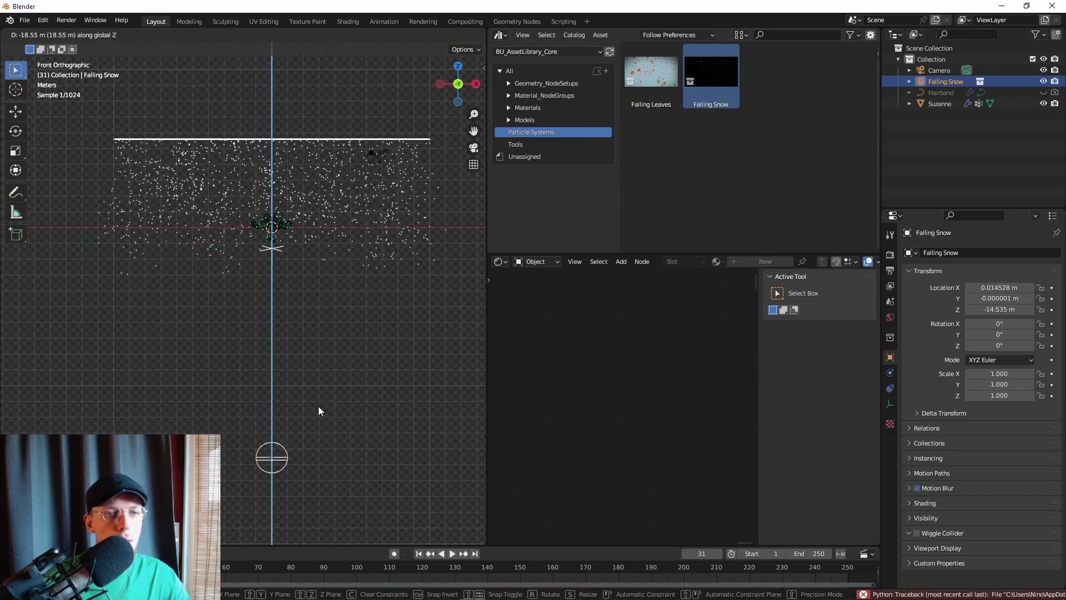
{"action": "left_click", "coordinate": [320, 411]}
- Examine individual snowflakes up close with the particle system deselected, and play the animation briefly
{"action": "scroll", "coordinate": [248, 158], "scroll_direction": "up", "scroll_amount": 3}
{"action": "scroll", "coordinate": [271, 211], "scroll_direction": "up", "scroll_amount": 10}
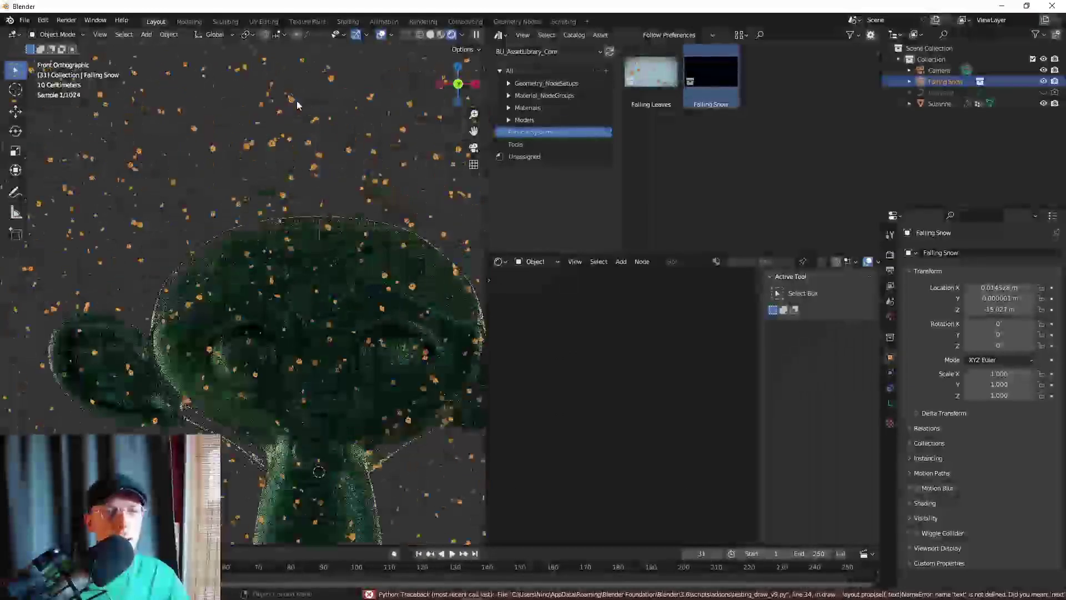
{"action": "scroll", "coordinate": [259, 169], "scroll_direction": "up", "scroll_amount": 8}
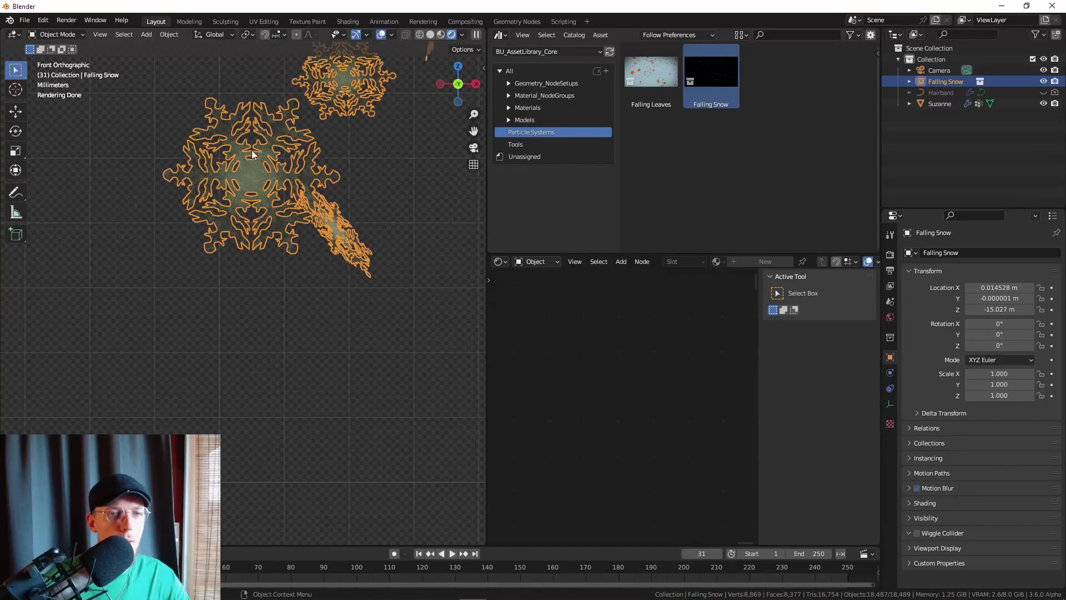
{"action": "left_click", "coordinate": [247, 35]}
{"action": "left_click", "coordinate": [235, 118]}
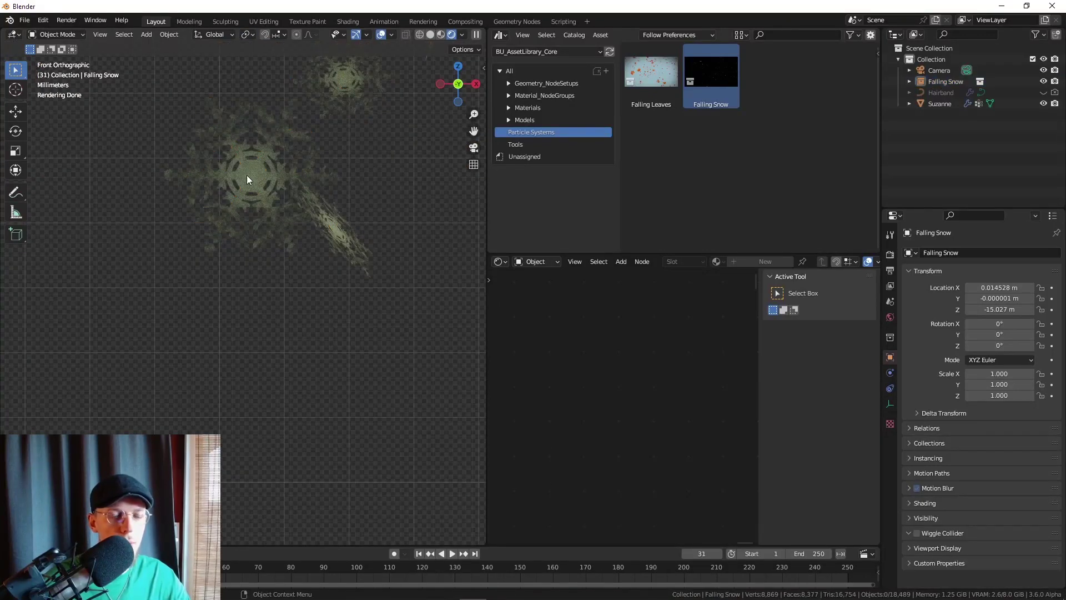
{"action": "scroll", "coordinate": [255, 176], "scroll_direction": "down", "scroll_amount": 10}
{"action": "key", "text": "space"}
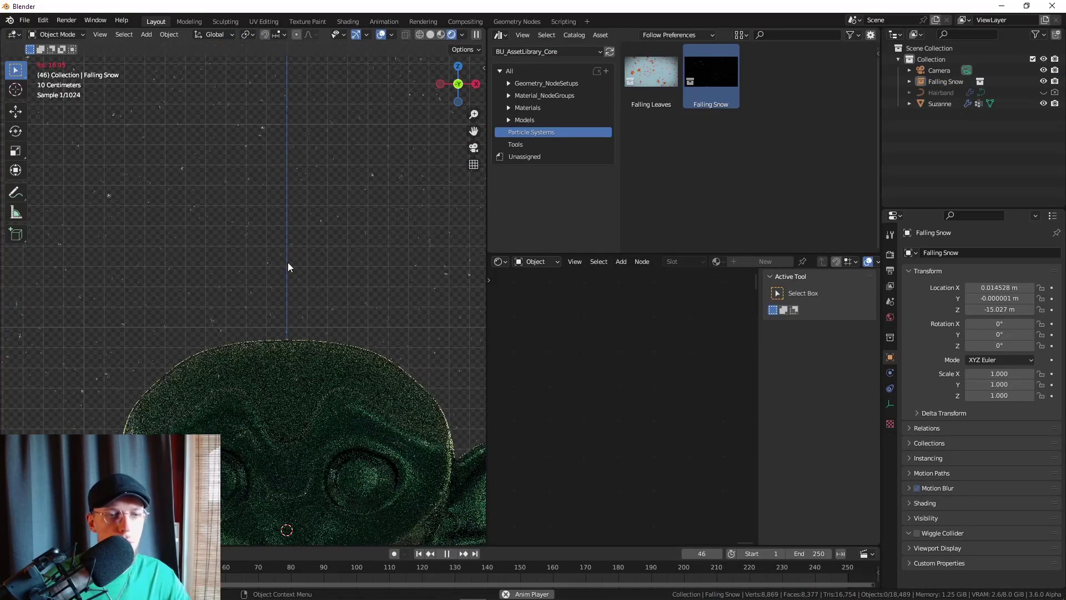
{"action": "key", "text": "space"}
{"action": "scroll", "coordinate": [287, 262], "scroll_direction": "down", "scroll_amount": 7}
- Scale the Falling Snow instance up to about 2.115 and move it down along Z to about -37.3 m
{"action": "left_click", "coordinate": [292, 255]}
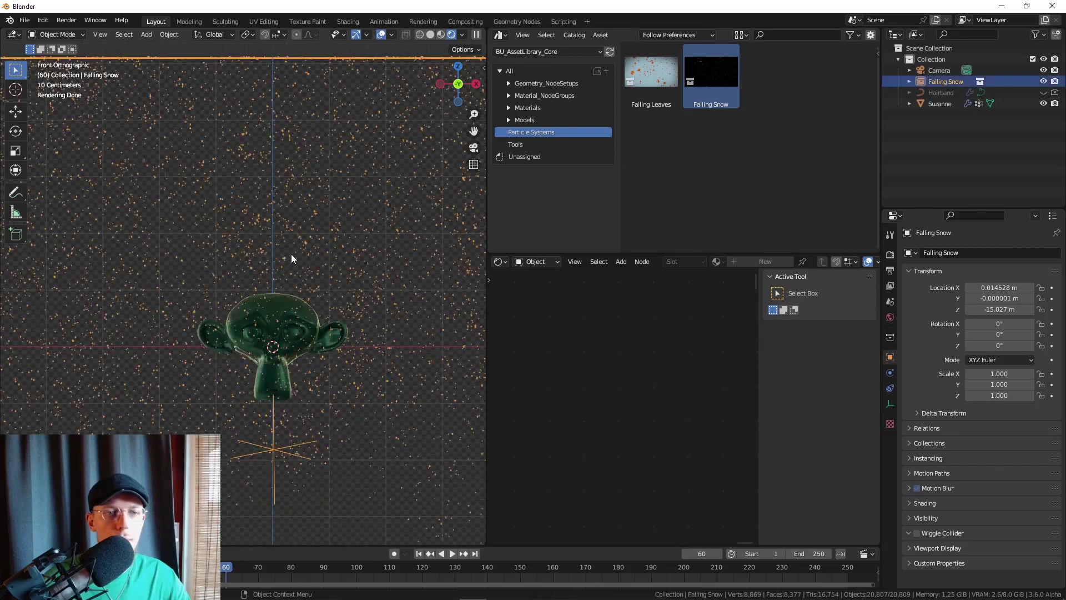
{"action": "scroll", "coordinate": [292, 254], "scroll_direction": "down", "scroll_amount": 7}
{"action": "key", "text": "s"}
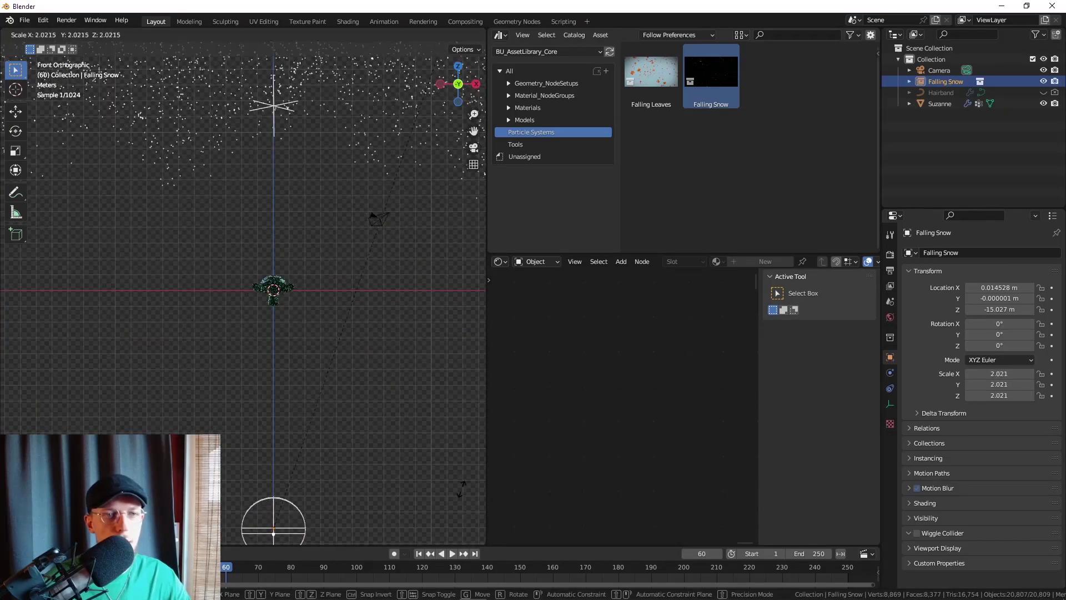
{"action": "left_click", "coordinate": [459, 488]}
{"action": "key", "text": "g"}
{"action": "key", "text": "z"}
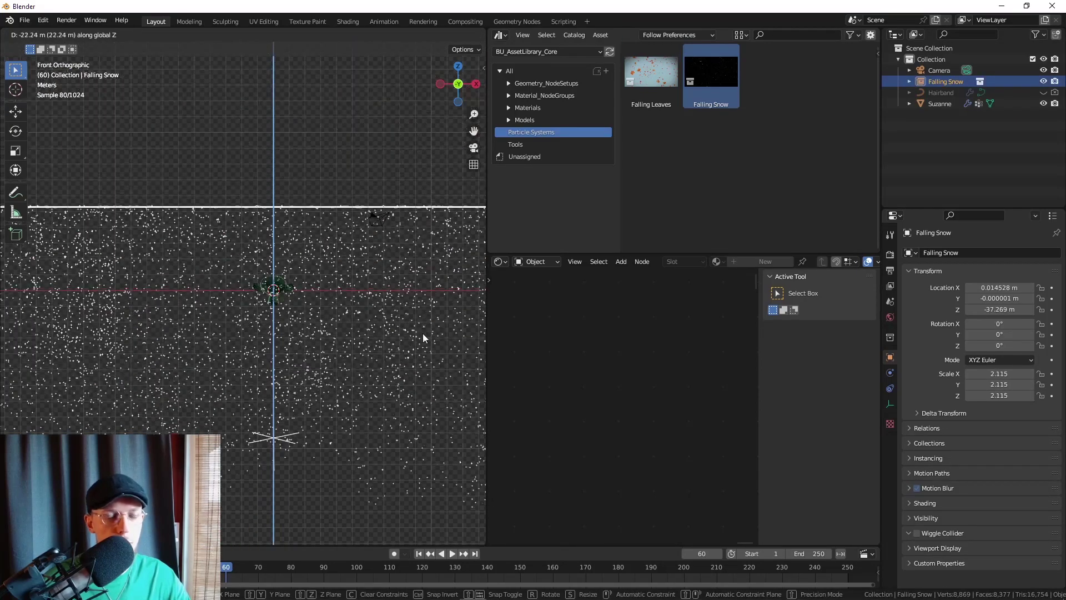
{"action": "left_click", "coordinate": [422, 333]}
- Inspect the enlarged snowflakes around Suzanne's face and delete the Falling Snow instance
{"action": "scroll", "coordinate": [326, 253], "scroll_direction": "up", "scroll_amount": 10}
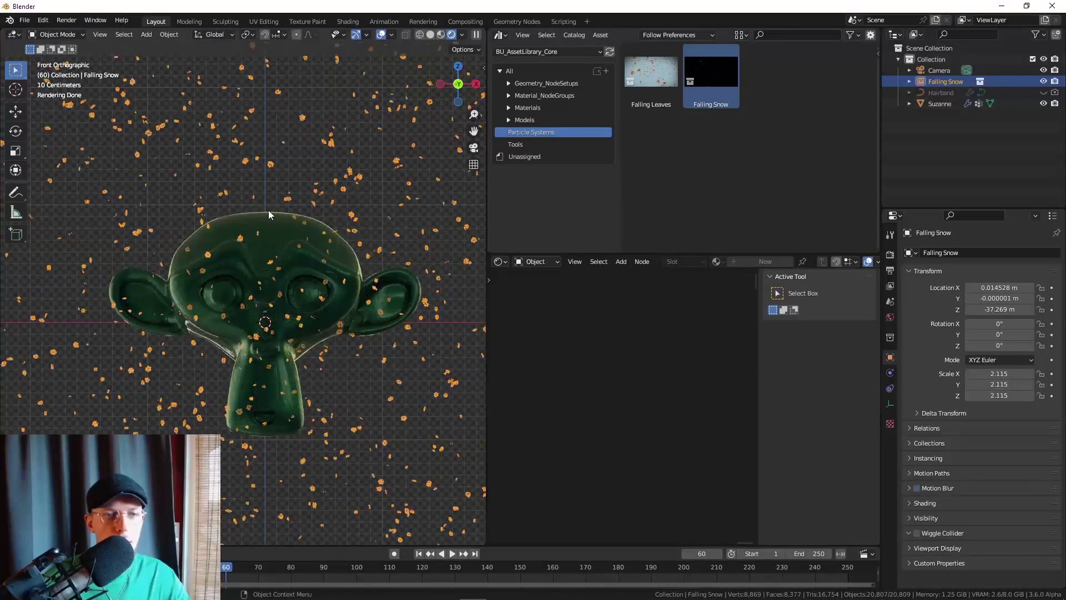
{"action": "scroll", "coordinate": [268, 210], "scroll_direction": "up", "scroll_amount": 6}
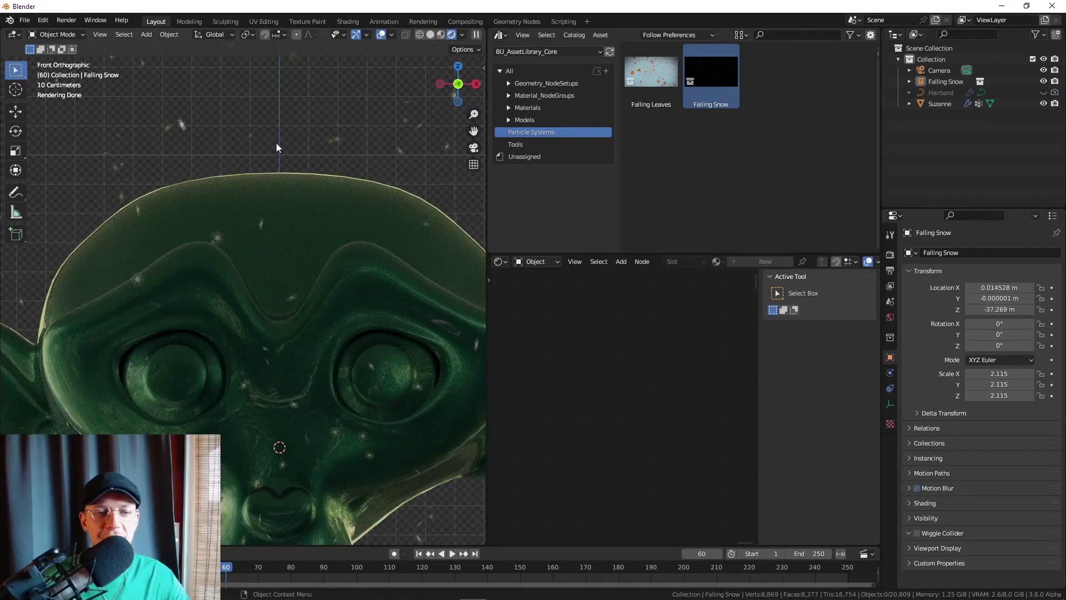
{"action": "scroll", "coordinate": [276, 143], "scroll_direction": "down", "scroll_amount": 8}
{"action": "left_click", "coordinate": [341, 151]}
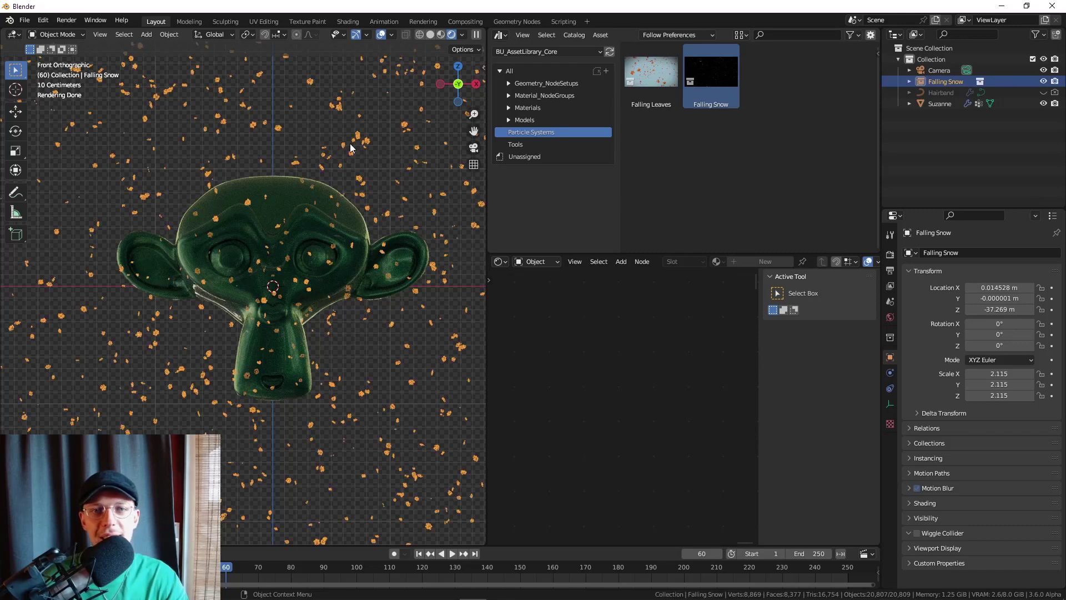
{"action": "key", "text": "Delete"}
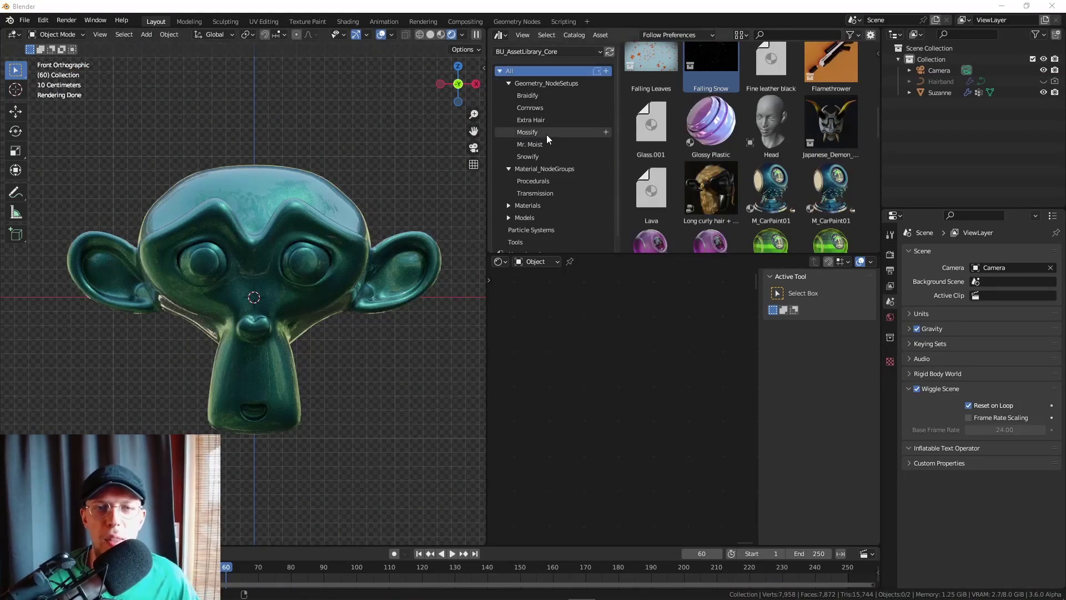
- Show the Models assets and collapse the Geometry_NodeSetups and Material_NodeGroups catalogs
{"action": "left_click", "coordinate": [524, 218]}
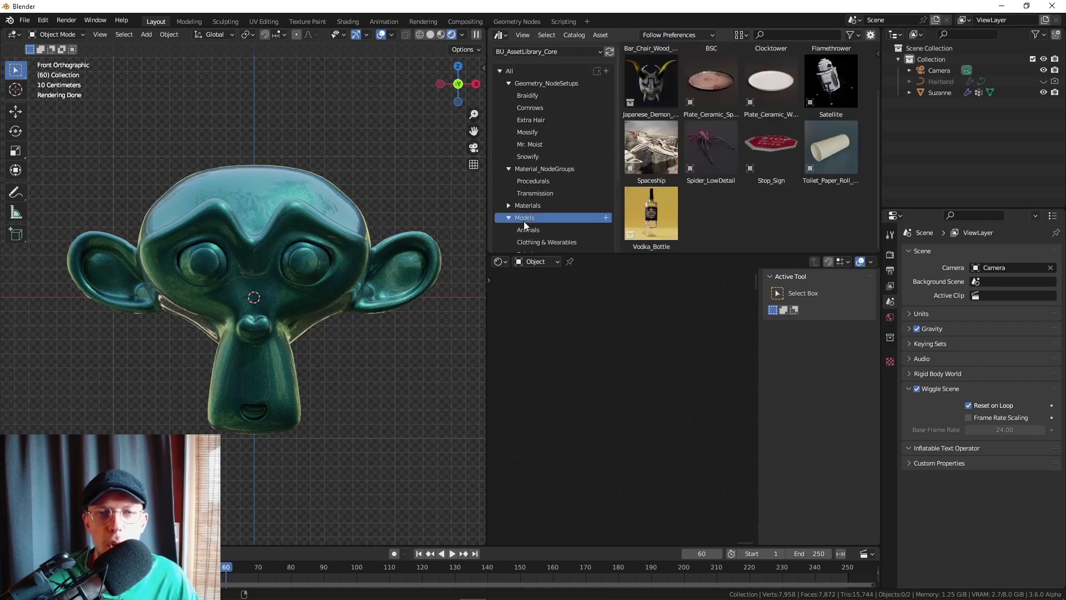
{"action": "left_click", "coordinate": [509, 83]}
{"action": "left_click", "coordinate": [509, 95]}
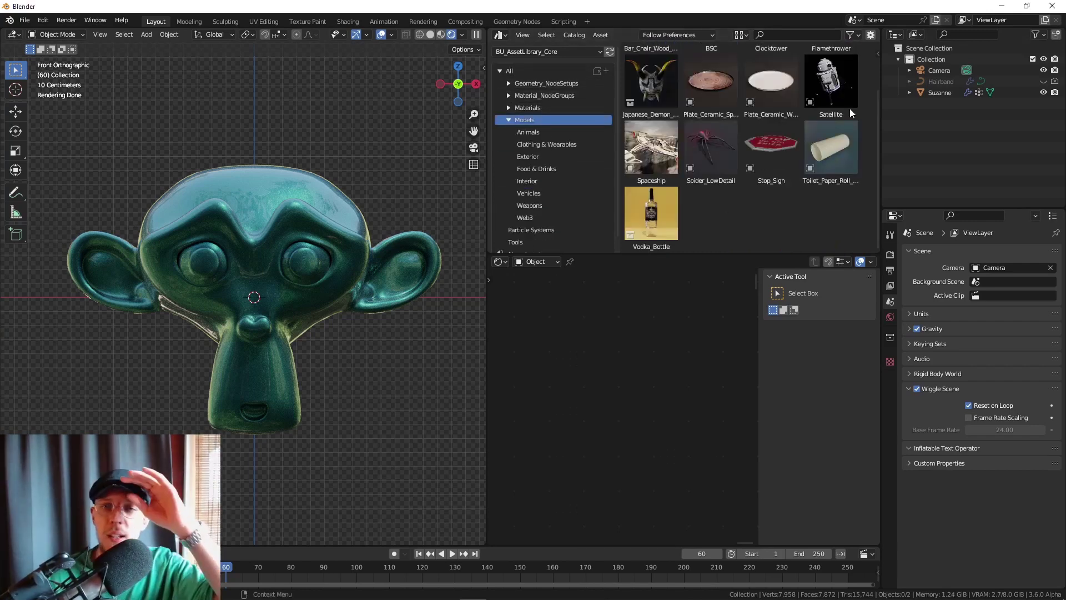
{"action": "scroll", "coordinate": [849, 108], "scroll_direction": "up", "scroll_amount": 2}
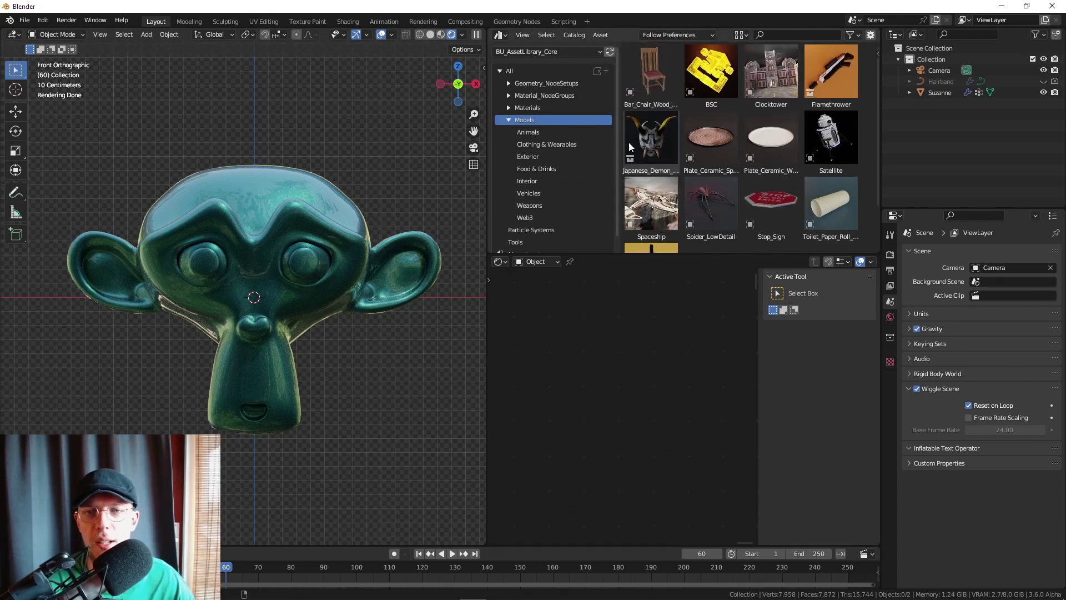
- Place the Japanese demon mask model beside Suzanne and rotate it about Z to about -84.9° so it faces front
{"action": "left_click", "coordinate": [643, 138]}
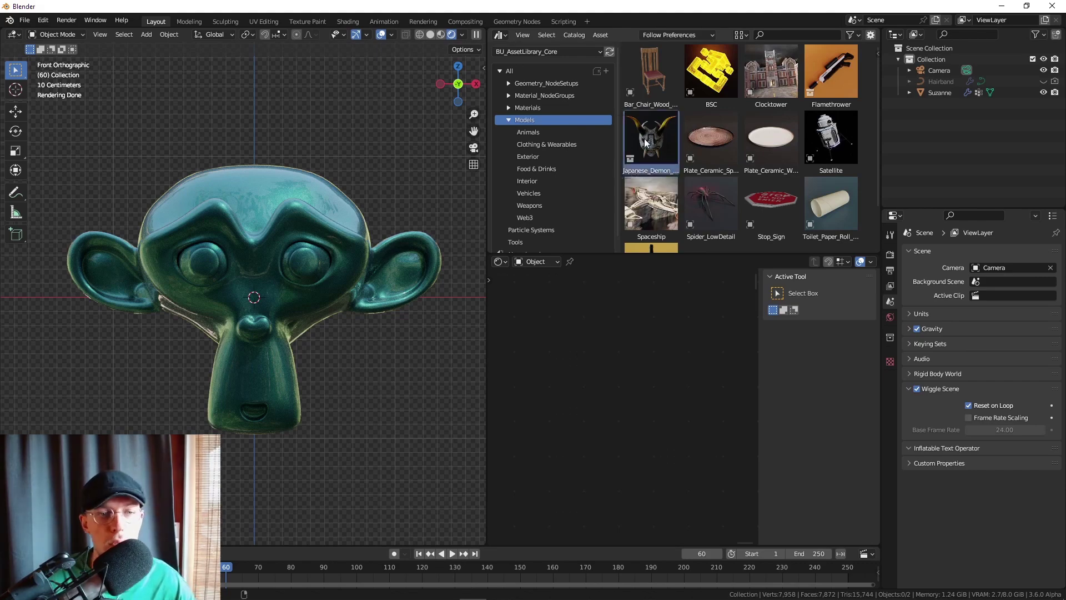
{"action": "left_click_drag", "start_coordinate": [372, 398], "coordinate": [395, 375]}
{"action": "scroll", "coordinate": [432, 348], "scroll_direction": "down", "scroll_amount": 4}
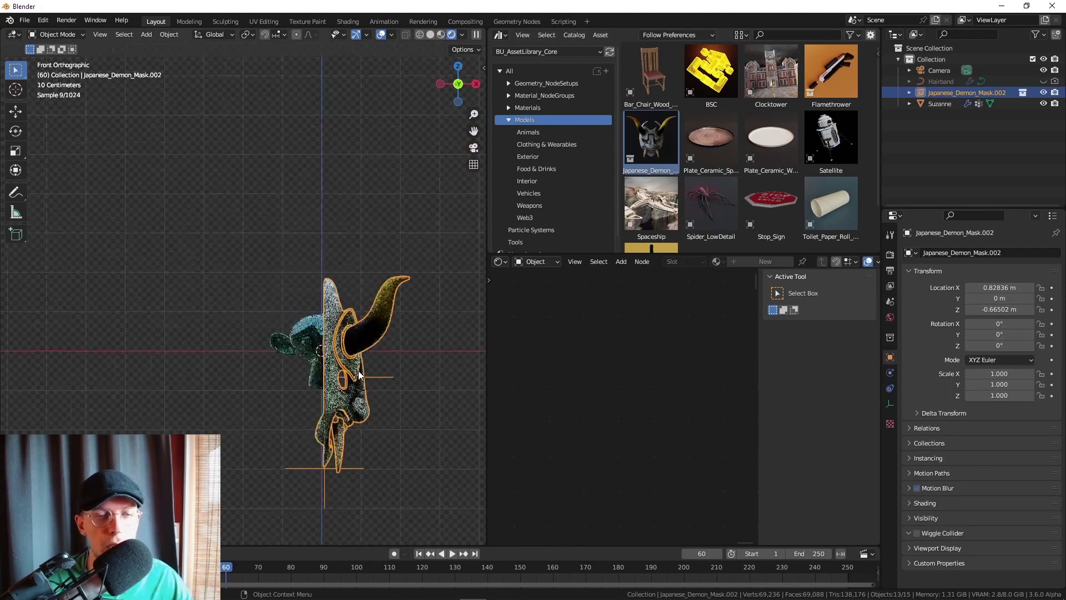
{"action": "key", "text": "r"}
{"action": "key", "text": "z"}
{"action": "left_click", "coordinate": [420, 448]}
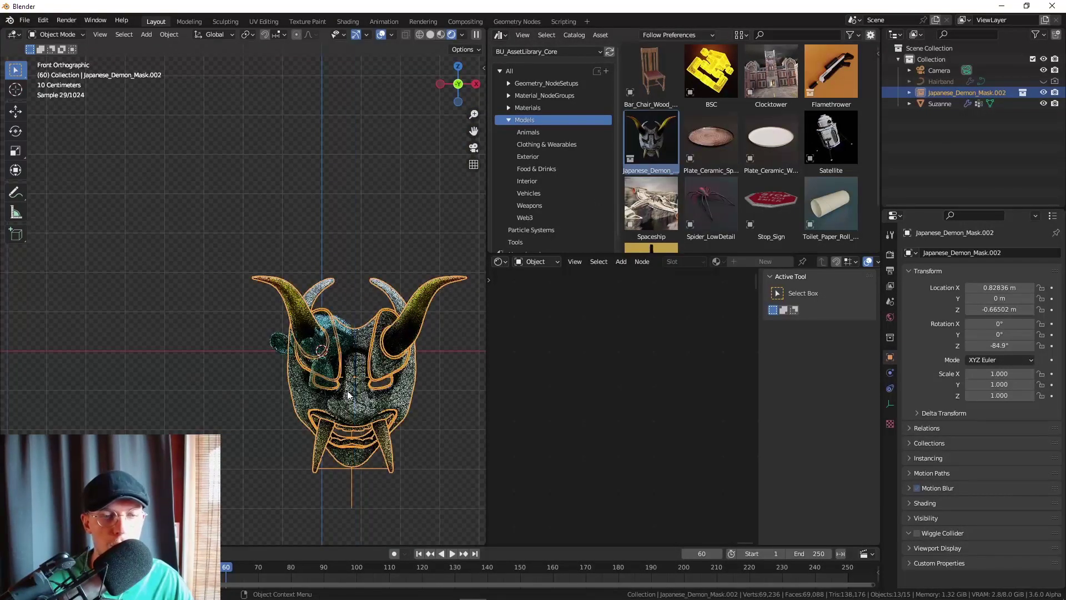
- Scale the demon mask to about 0.309 and move it in front of Suzanne, to about X -0.19, Y -1.25, Z 0.27 m
{"action": "key", "text": "g"}
{"action": "left_click", "coordinate": [381, 411]}
{"action": "key", "text": "s"}
{"action": "left_click", "coordinate": [341, 362]}
{"action": "middle_click_drag", "start_coordinate": [340, 362], "coordinate": [409, 391]}
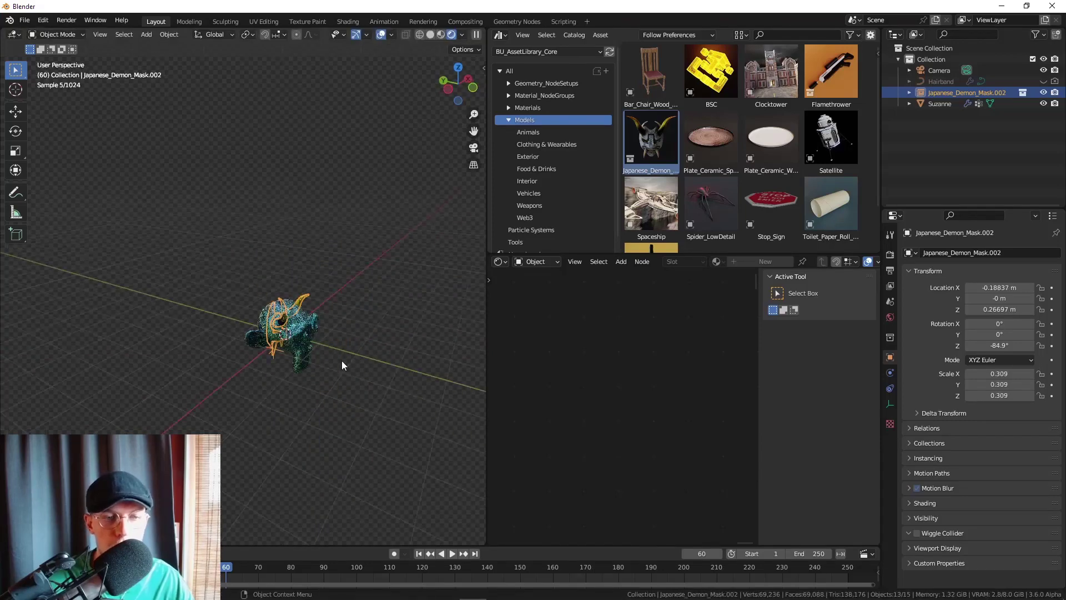
{"action": "key", "text": "g"}
{"action": "key", "text": "y"}
{"action": "left_click", "coordinate": [361, 361]}
{"action": "key", "text": "KP_3"}
{"action": "key", "text": "KP_1"}
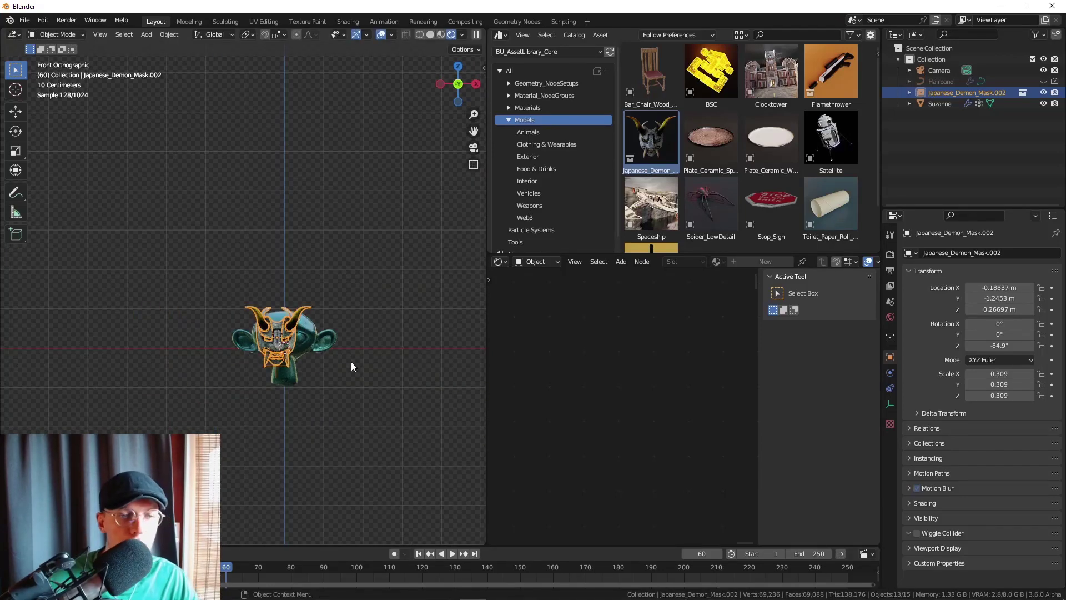
- Fit the demon mask over Suzanne's face by scaling it to about 0.46 and centring it at about X 0.03, Z 0.23 m
{"action": "scroll", "coordinate": [288, 357], "scroll_direction": "up", "scroll_amount": 3}
{"action": "key", "text": "s"}
{"action": "left_click", "coordinate": [261, 356]}
{"action": "key", "text": "g"}
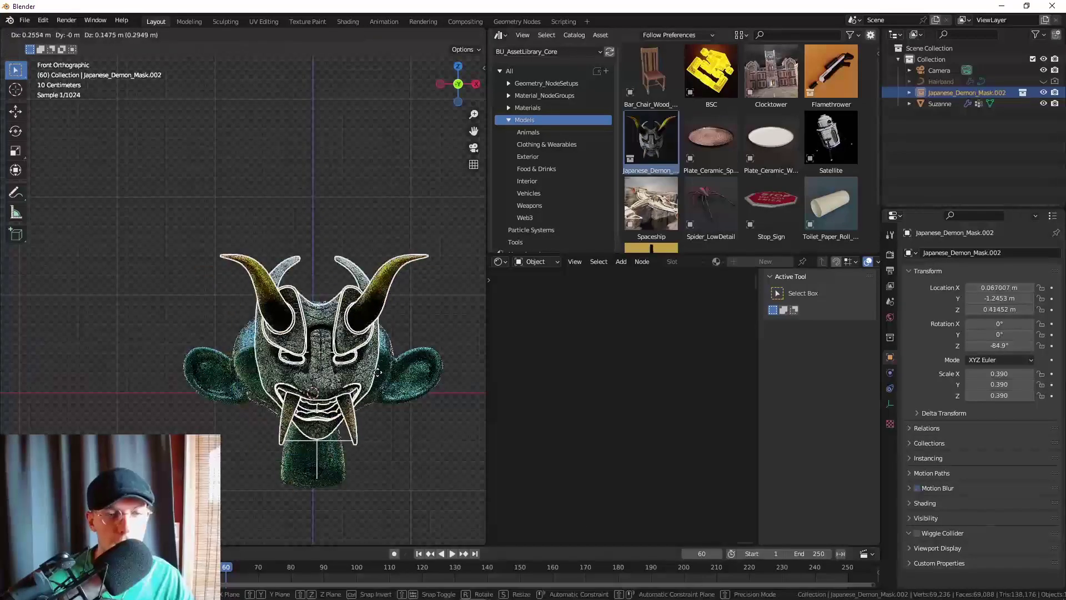
{"action": "left_click", "coordinate": [285, 341]}
{"action": "key", "text": "s"}
{"action": "left_click", "coordinate": [392, 379]}
{"action": "key", "text": "g"}
{"action": "left_click", "coordinate": [392, 398]}
{"action": "key", "text": "s"}
{"action": "left_click", "coordinate": [386, 395]}
{"action": "key", "text": "g"}
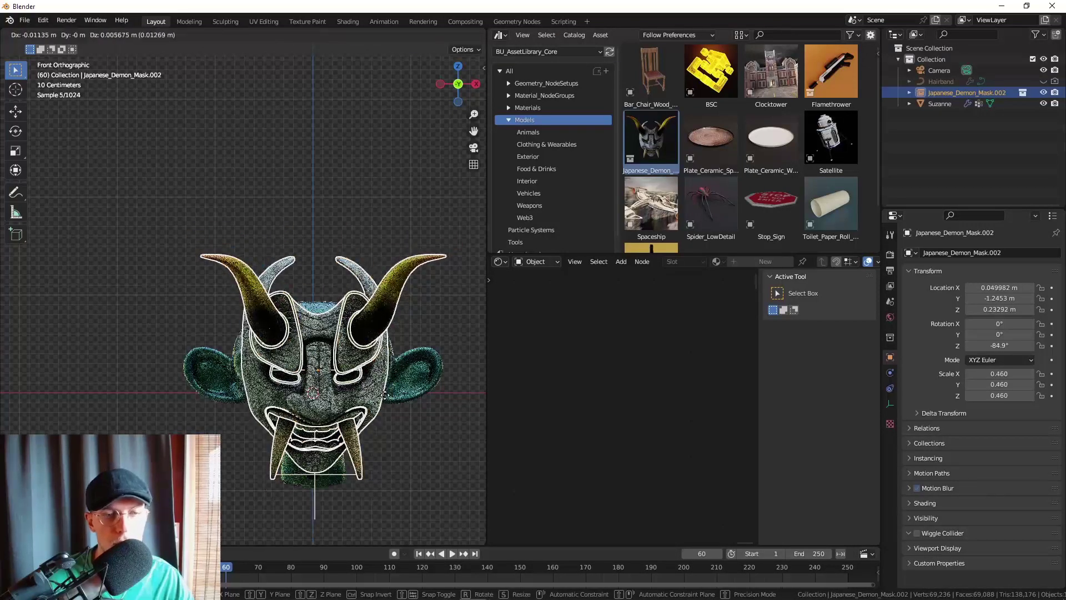
{"action": "left_click", "coordinate": [383, 394]}
{"action": "middle_click_drag", "start_coordinate": [334, 387], "coordinate": [308, 360], "text": "shift"}
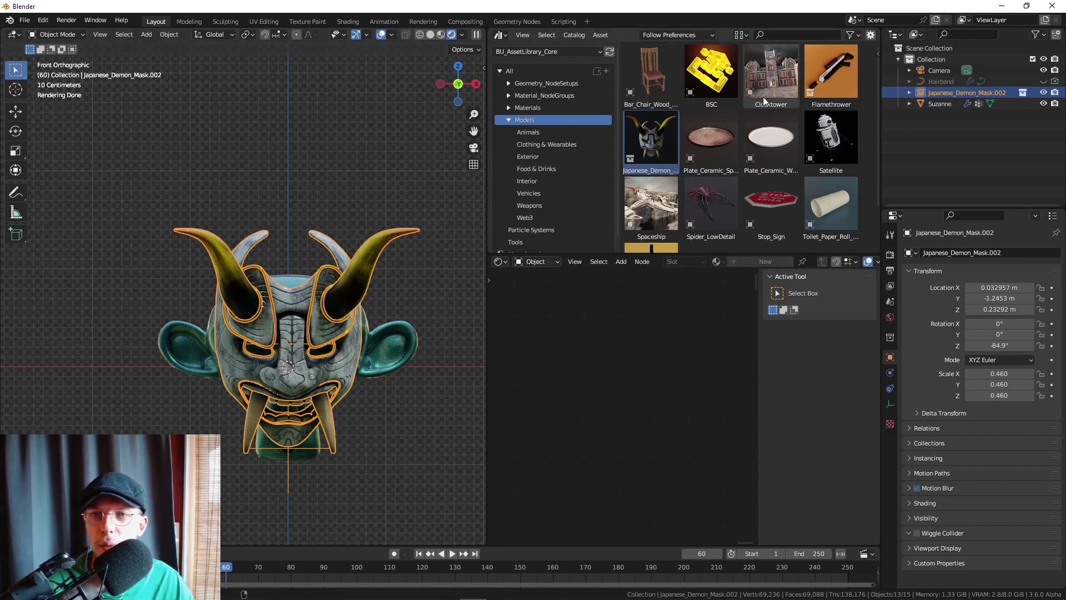
- Place the Spider_LowDetail model on top of the masked Suzanne's head, between the horns
{"action": "scroll", "coordinate": [805, 139], "scroll_direction": "down", "scroll_amount": 2}
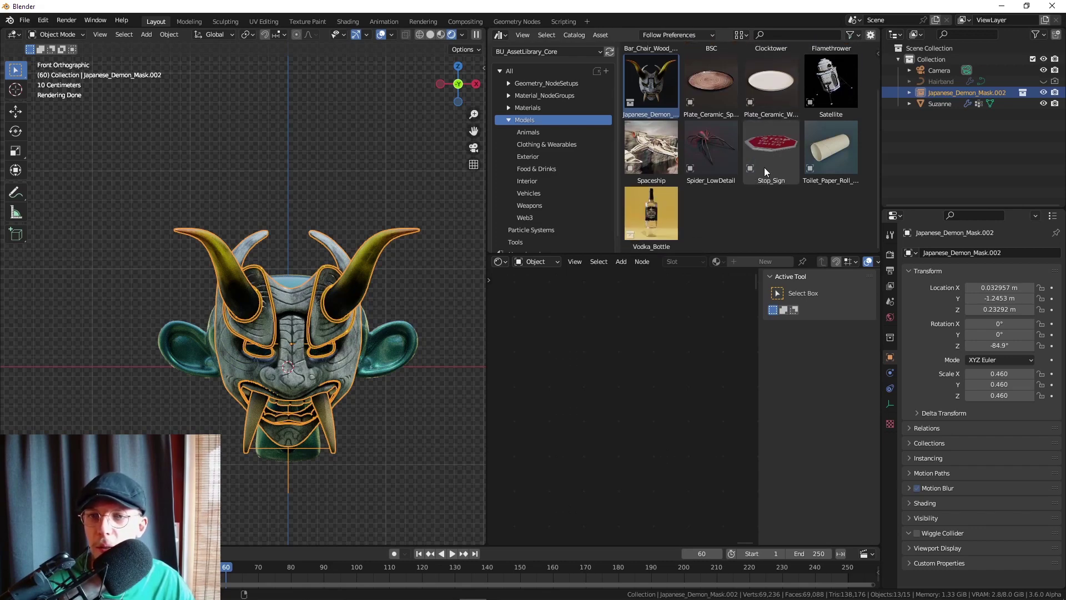
{"action": "left_click_drag", "start_coordinate": [711, 145], "coordinate": [287, 278]}
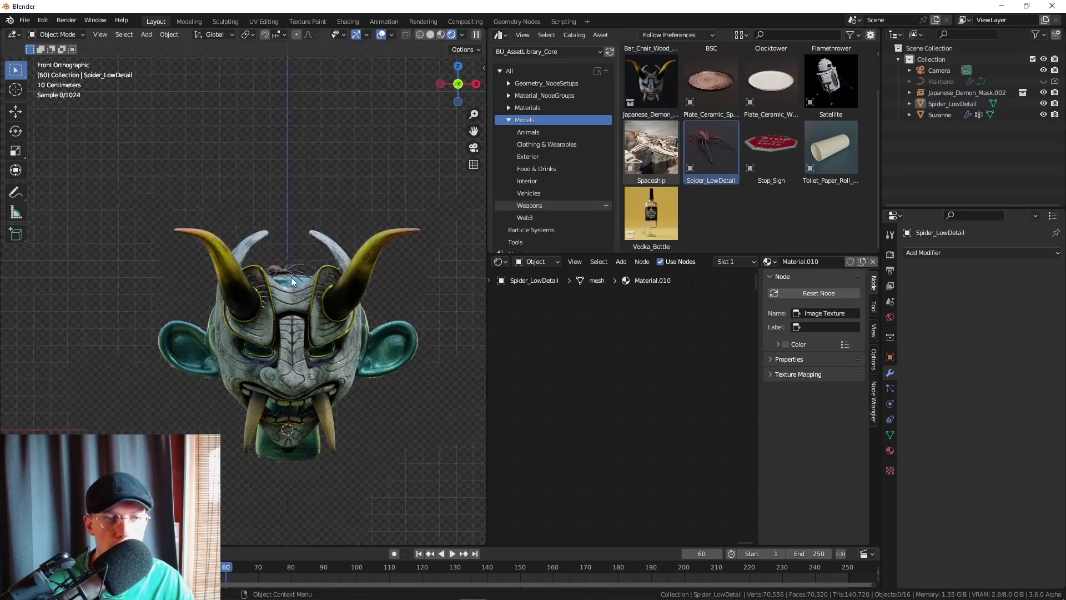
- Tilt the spider slightly about the X axis so it sits on top of Suzanne's head, and deselect it
{"action": "scroll", "coordinate": [291, 277], "scroll_direction": "up", "scroll_amount": 8}
{"action": "left_click", "coordinate": [293, 201]}
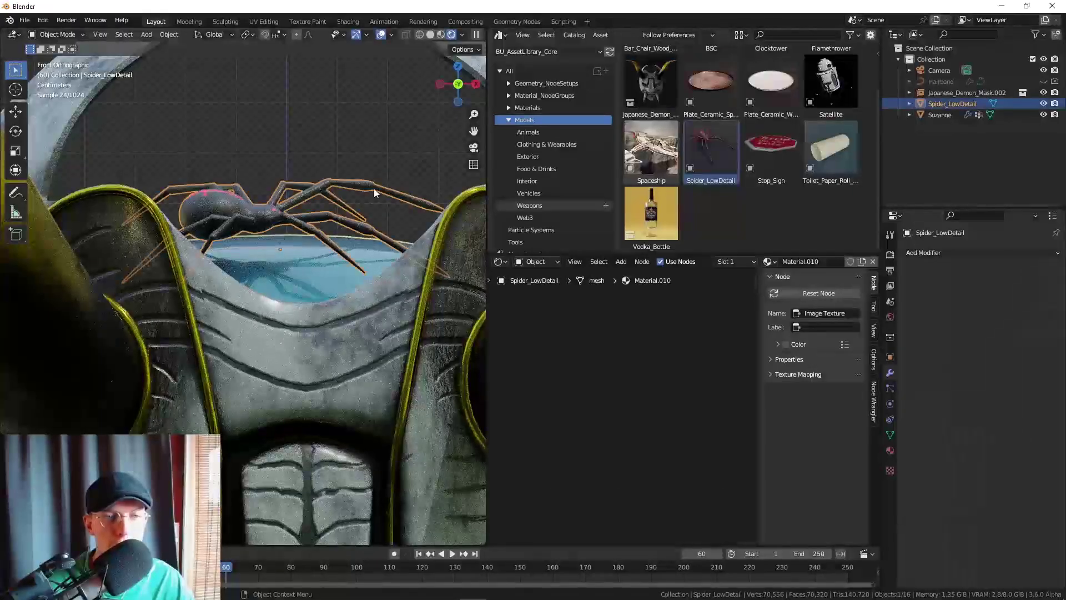
{"action": "key", "text": "r"}
{"action": "key", "text": "x"}
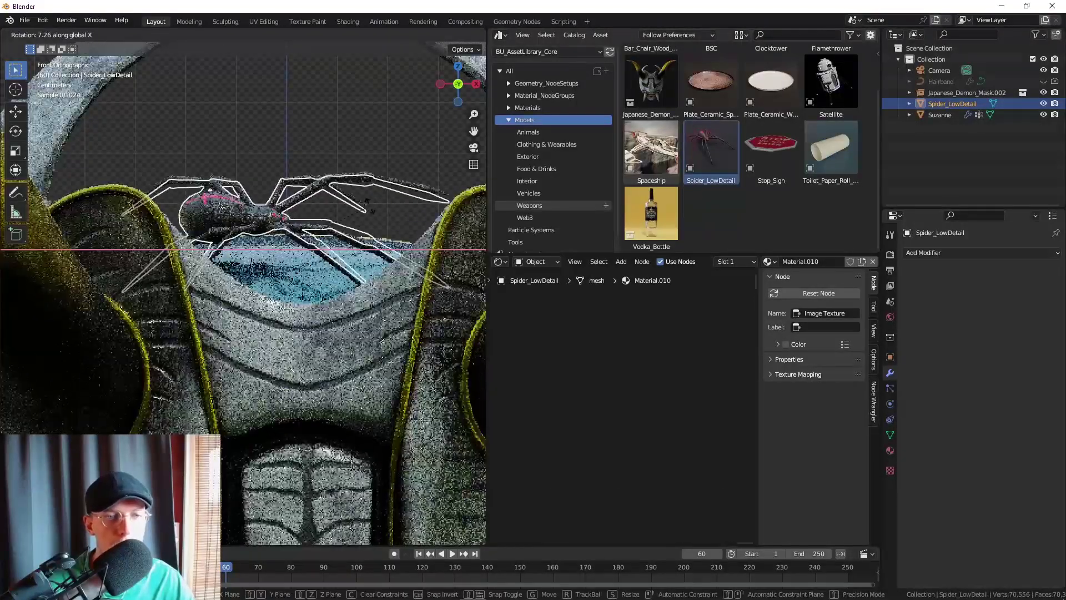
{"action": "left_click", "coordinate": [378, 138]}
{"action": "left_click", "coordinate": [378, 139]}
{"action": "scroll", "coordinate": [364, 203], "scroll_direction": "down", "scroll_amount": 4}
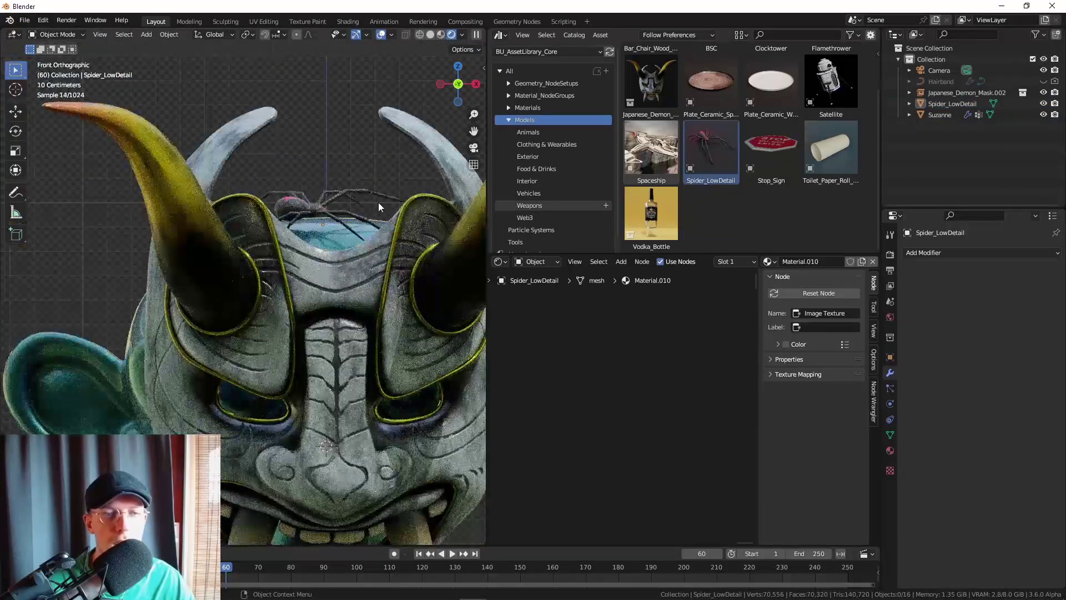
{"action": "scroll", "coordinate": [378, 203], "scroll_direction": "down", "scroll_amount": 4}
{"action": "scroll", "coordinate": [333, 194], "scroll_direction": "up", "scroll_amount": 1}
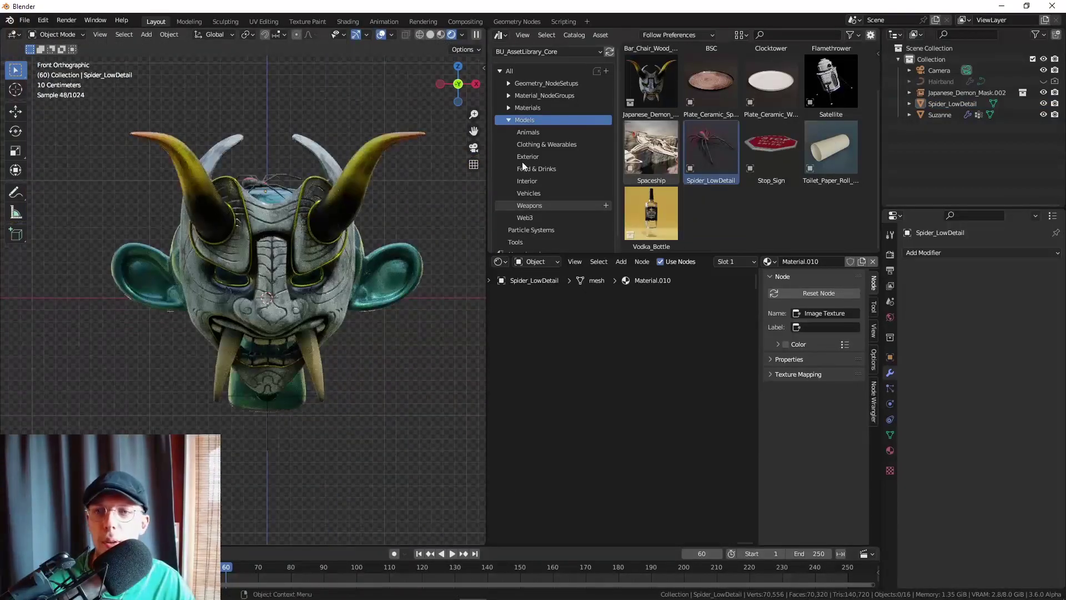
- Place the Toilet_Paper_Roll_Empty model on the tip of the mask's right-hand horn and rotate it about -15° to follow the horn
{"action": "left_click_drag", "start_coordinate": [831, 165], "coordinate": [412, 135]}
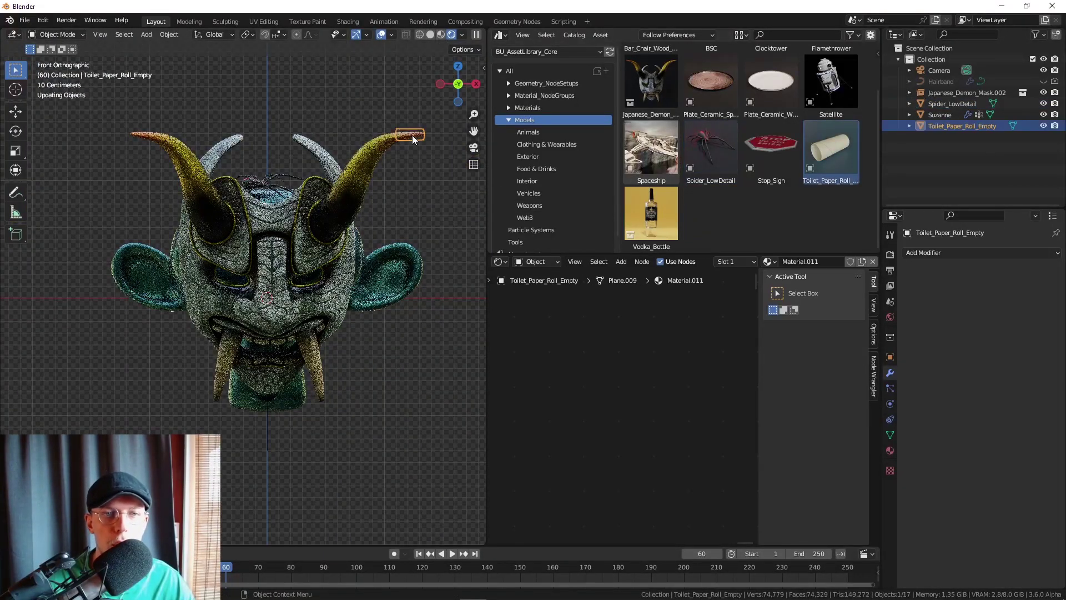
{"action": "key", "text": "r"}
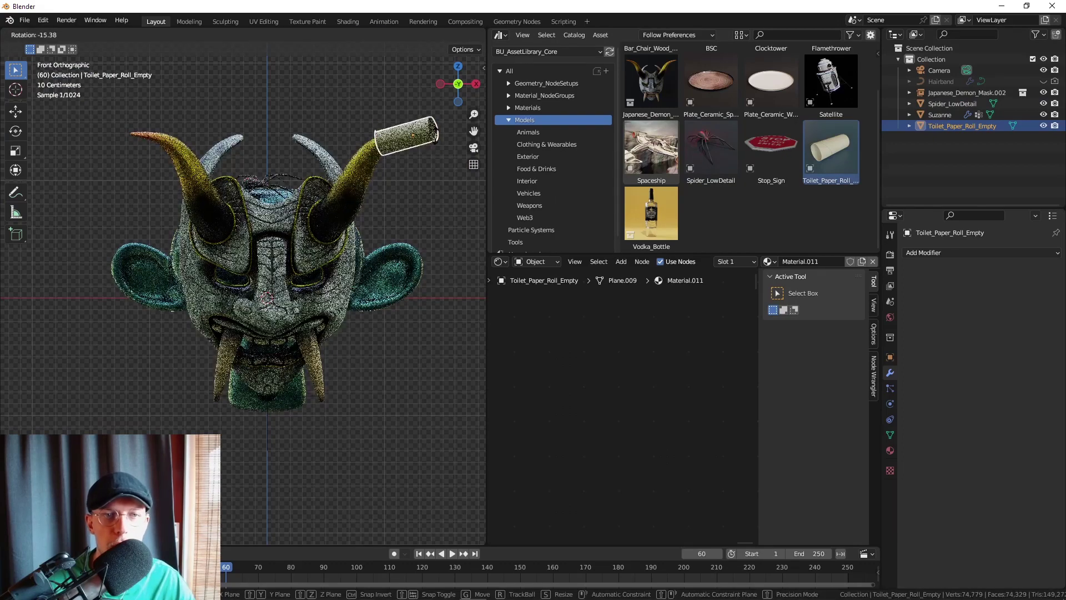
{"action": "left_click", "coordinate": [440, 129]}
{"action": "key", "text": "g"}
{"action": "left_click", "coordinate": [448, 129]}
{"action": "key", "text": "r"}
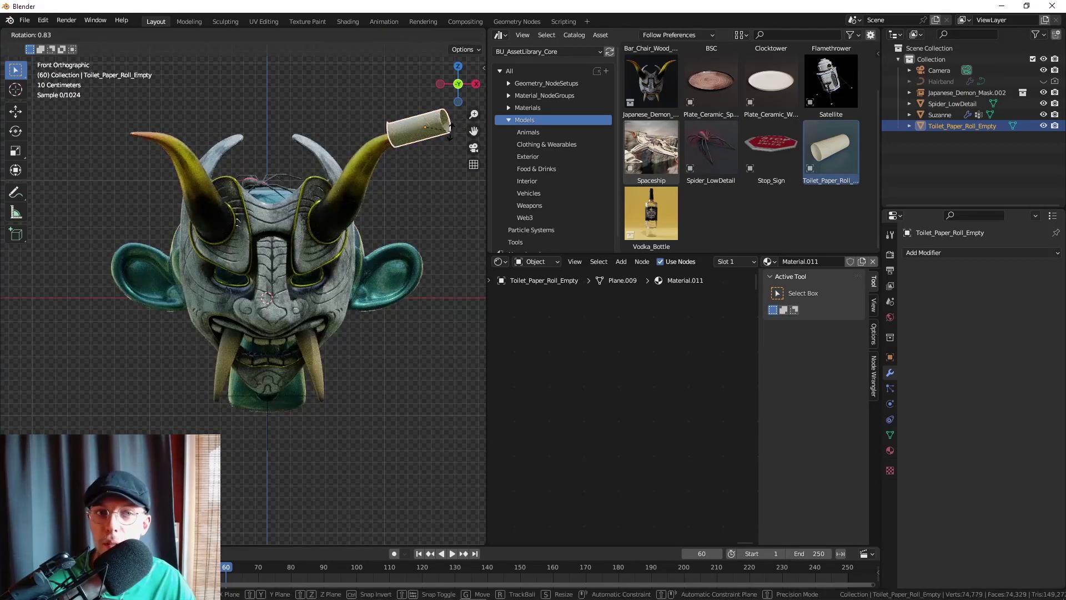
{"action": "left_click", "coordinate": [448, 132]}
{"action": "key", "text": "g"}
{"action": "left_click", "coordinate": [449, 134]}
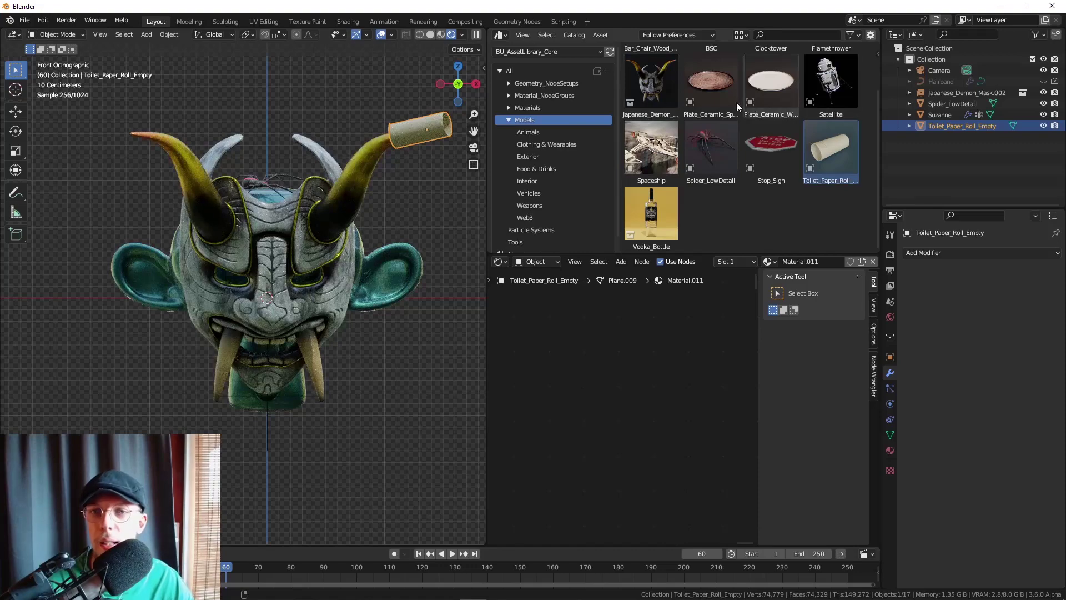
- Place the Plate_Ceramic_Spotted model beneath the masked head and shift it along Y to sit under the neck
{"action": "left_click_drag", "start_coordinate": [712, 83], "coordinate": [265, 413]}
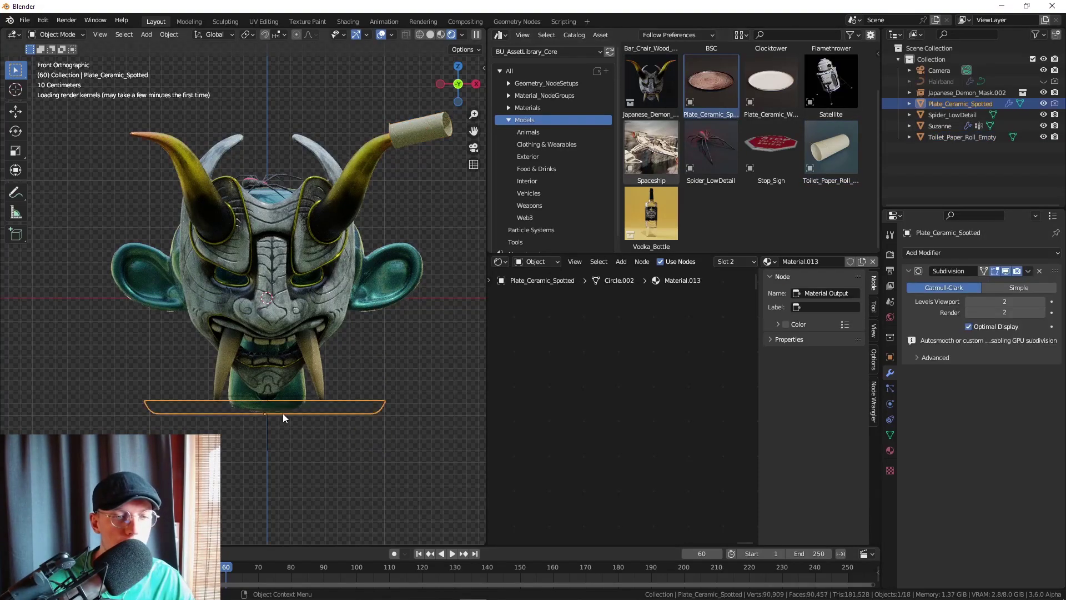
{"action": "middle_click_drag", "start_coordinate": [411, 383], "coordinate": [316, 397]}
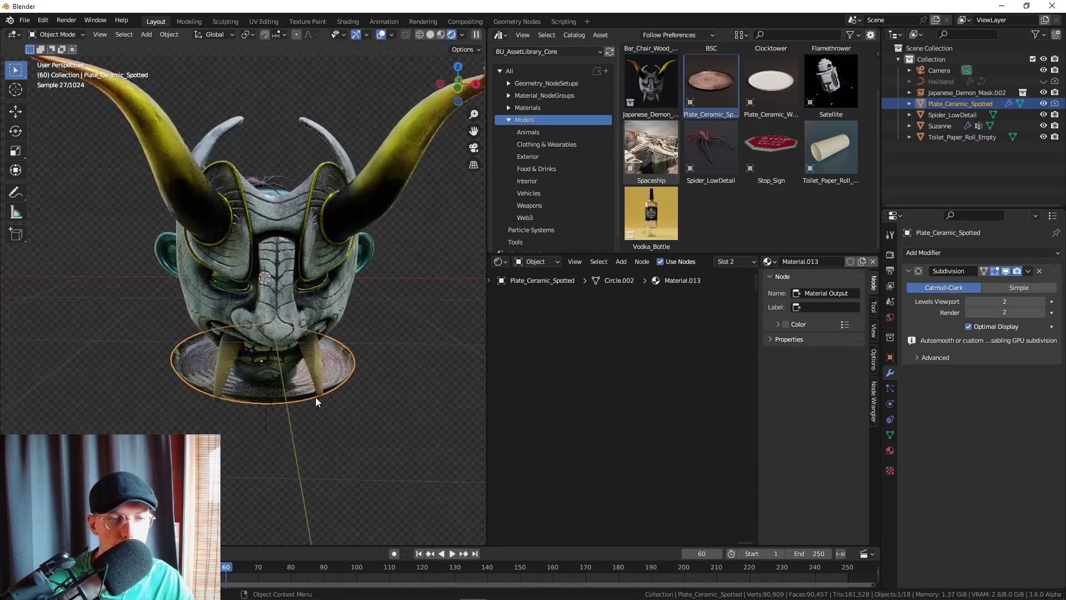
{"action": "key", "text": "g"}
{"action": "key", "text": "y"}
{"action": "left_click", "coordinate": [313, 397]}
{"action": "key", "text": "KP_1"}
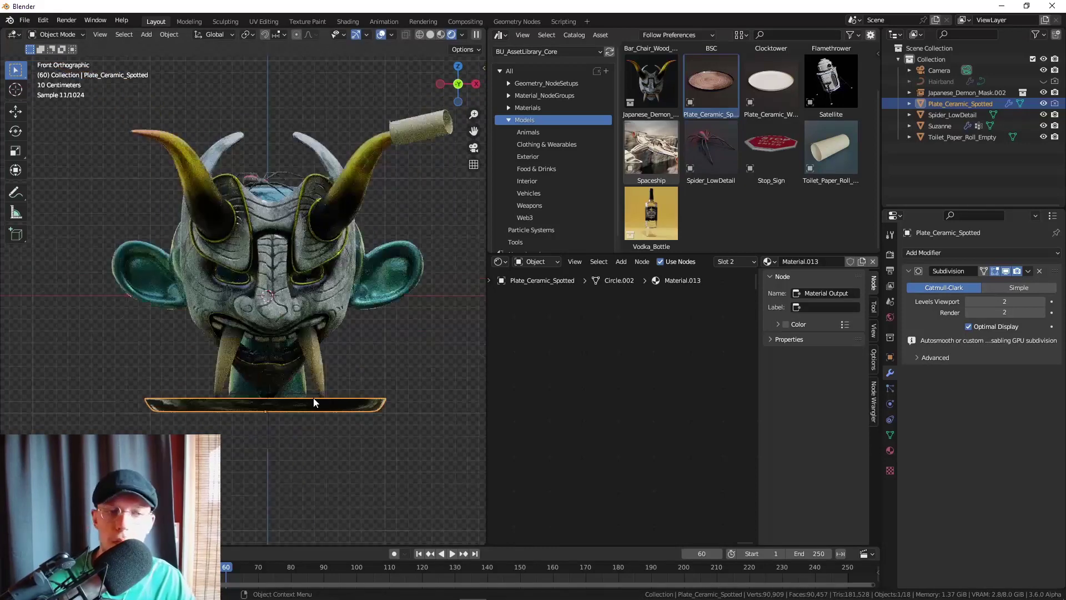
{"action": "left_click", "coordinate": [363, 303]}
- Add the Spaceship model near the masked head and scale it down to about 0.2
{"action": "middle_click_drag", "start_coordinate": [260, 311], "coordinate": [247, 364]}
{"action": "scroll", "coordinate": [248, 364], "scroll_direction": "down", "scroll_amount": 5}
{"action": "left_click_drag", "start_coordinate": [653, 153], "coordinate": [374, 348]}
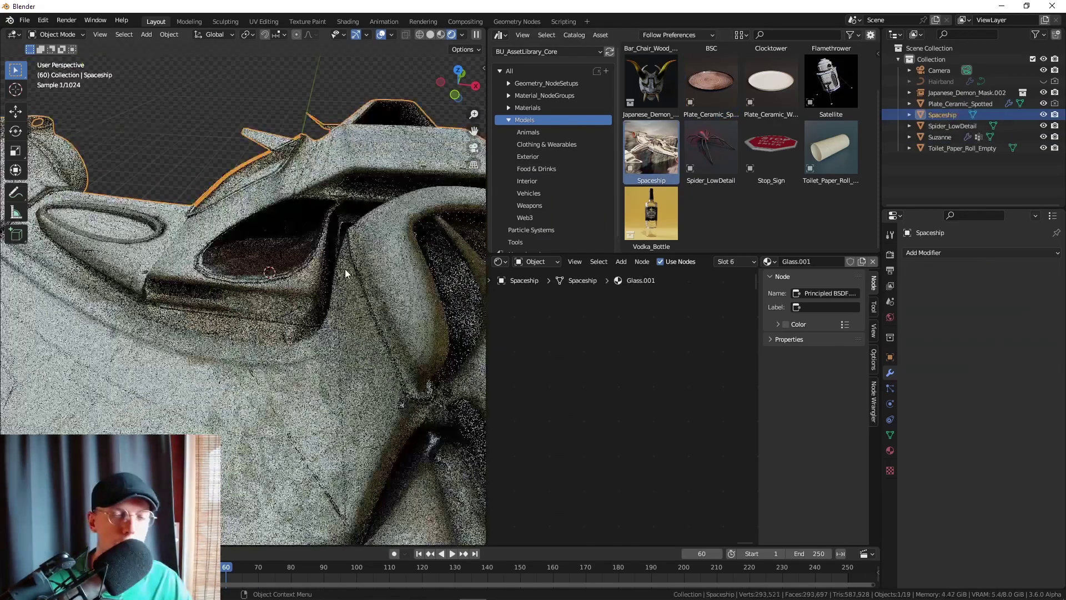
{"action": "scroll", "coordinate": [345, 269], "scroll_direction": "down", "scroll_amount": 5}
{"action": "key", "text": "s"}
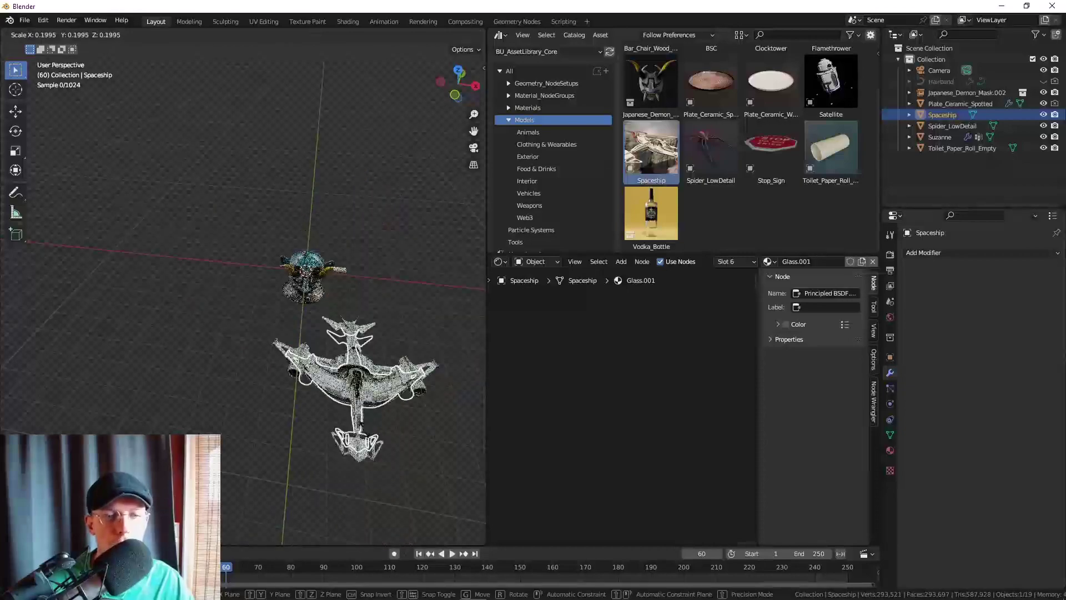
{"action": "left_click", "coordinate": [388, 444]}
- Rotate the spaceship about Z so its nose points diagonally forward, and position it above the masked head
{"action": "key", "text": "g"}
{"action": "left_click", "coordinate": [344, 305]}
{"action": "key", "text": "r"}
{"action": "key", "text": "z"}
{"action": "left_click", "coordinate": [397, 288]}
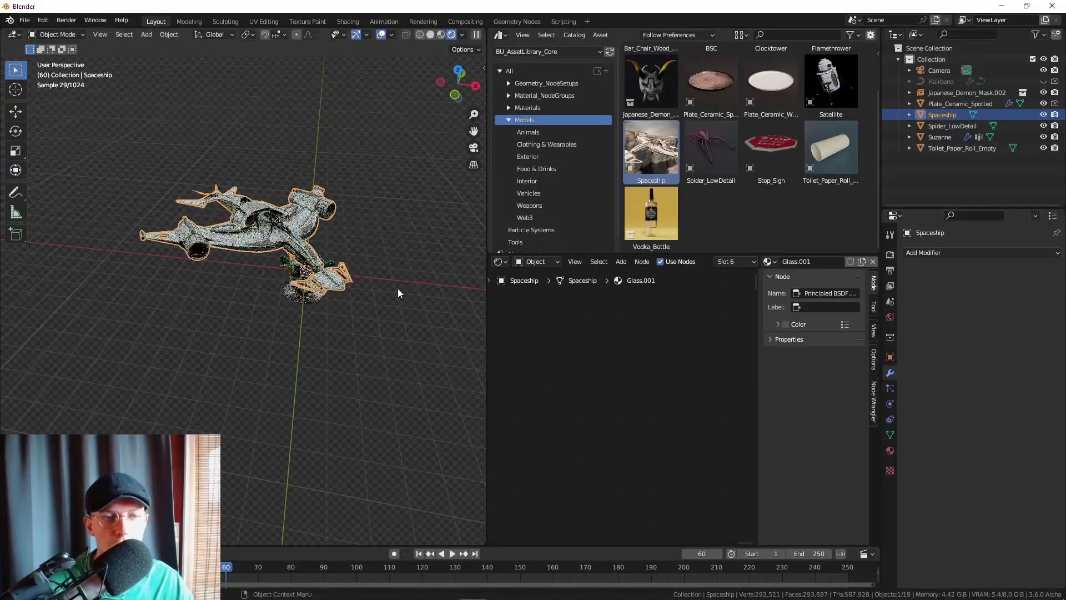
{"action": "key", "text": "r"}
{"action": "key", "text": "z"}
{"action": "left_click", "coordinate": [389, 278]}
{"action": "scroll", "coordinate": [344, 266], "scroll_direction": "up", "scroll_amount": 5}
{"action": "key", "text": "g"}
{"action": "left_click", "coordinate": [378, 235]}
- Tilt the spaceship about X so its nose dips downward, and move it closer above the demon mask
{"action": "key", "text": "KP_1"}
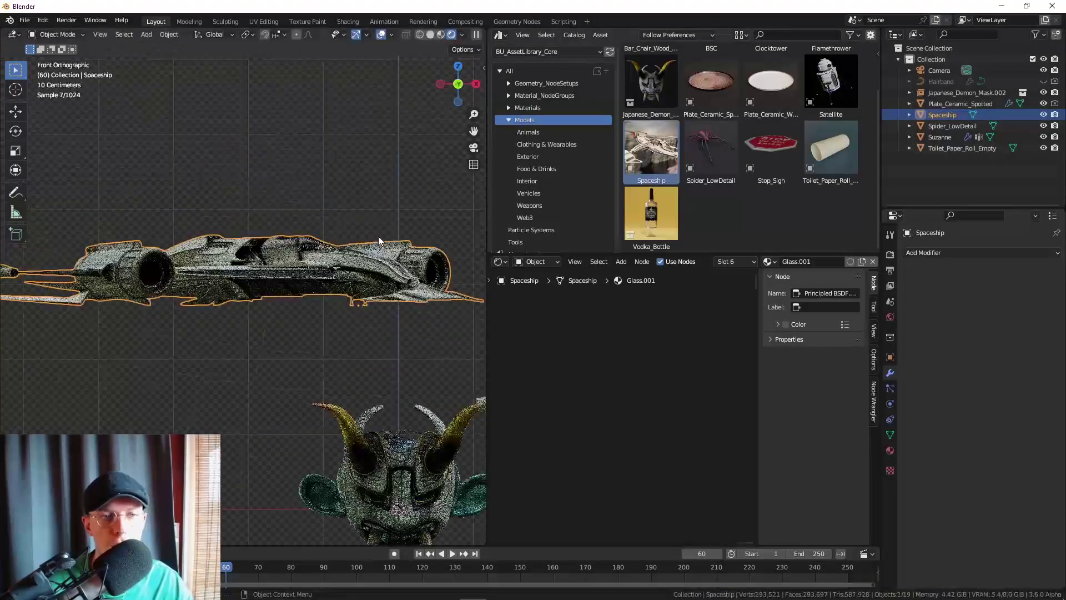
{"action": "key", "text": "KP_0"}
{"action": "key", "text": "KP_0"}
{"action": "middle_click_drag", "start_coordinate": [425, 279], "coordinate": [345, 234], "text": "shift"}
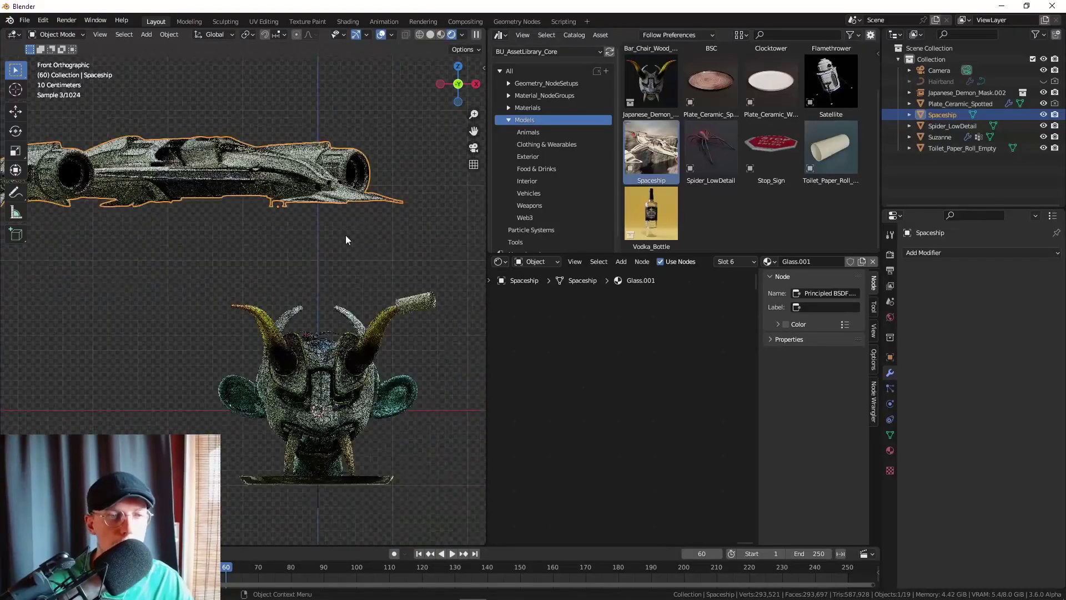
{"action": "key", "text": "r"}
{"action": "key", "text": "x"}
{"action": "left_click", "coordinate": [341, 193]}
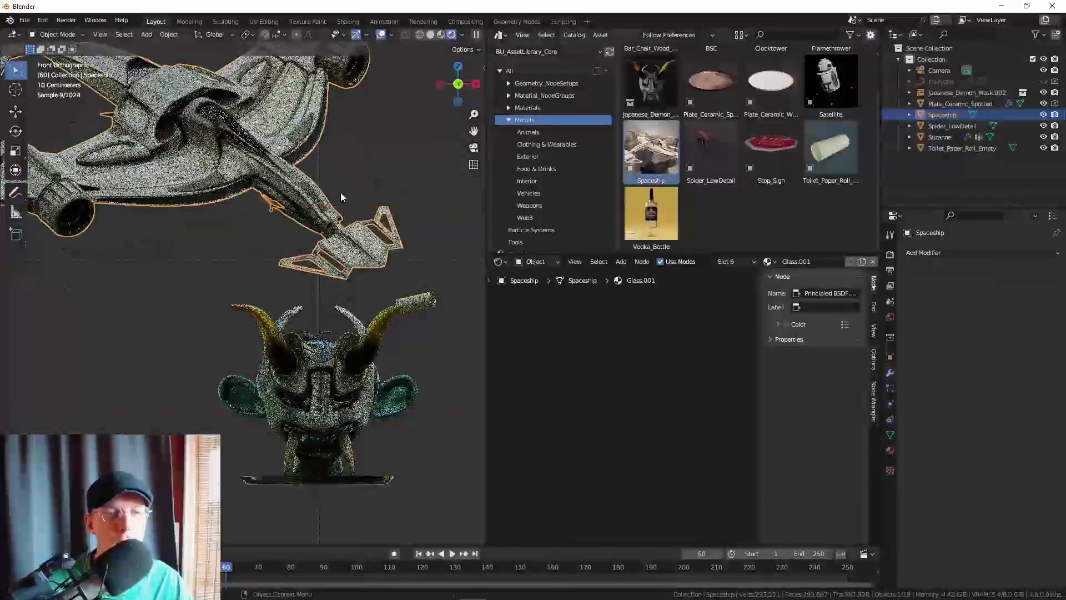
{"action": "key", "text": "g"}
{"action": "left_click", "coordinate": [481, 237]}
{"action": "middle_click_drag", "start_coordinate": [481, 237], "coordinate": [396, 228], "text": "shift"}
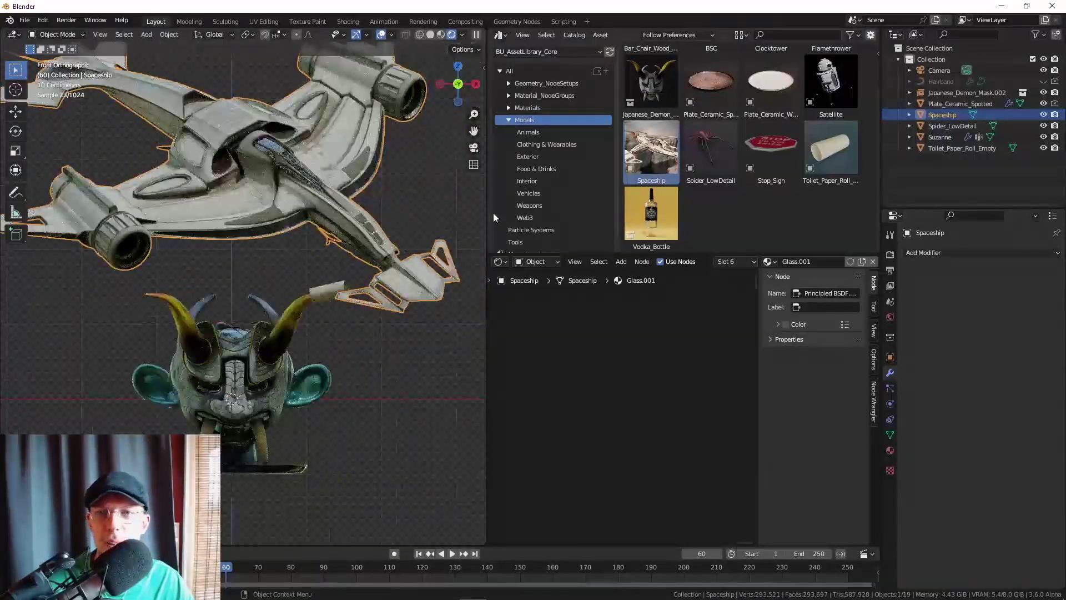
- Add the Clocktower model to the scene and rotate it about Z so its entrance faces the viewer
{"action": "scroll", "coordinate": [721, 173], "scroll_direction": "up", "scroll_amount": 2}
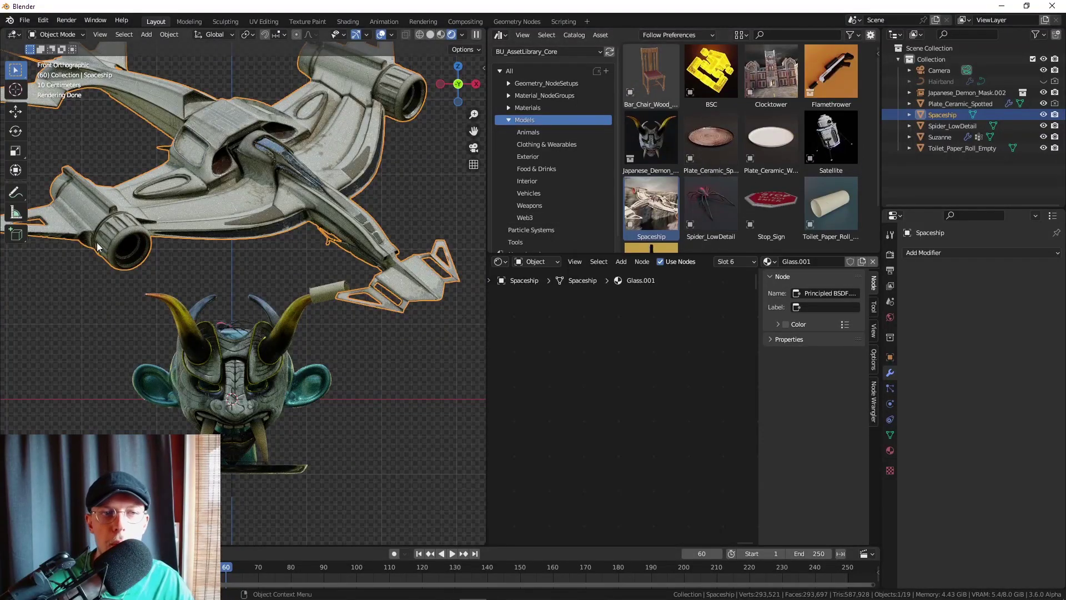
{"action": "middle_click_drag", "start_coordinate": [97, 243], "coordinate": [153, 286]}
{"action": "scroll", "coordinate": [141, 264], "scroll_direction": "down", "scroll_amount": 8}
{"action": "left_click_drag", "start_coordinate": [770, 78], "coordinate": [312, 271]}
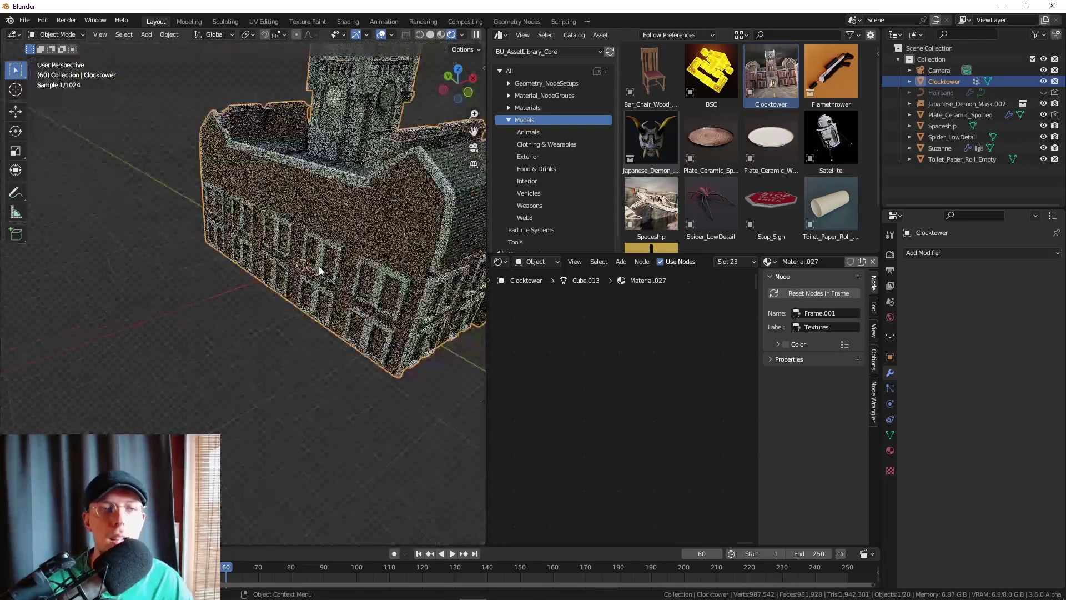
{"action": "key", "text": "r"}
{"action": "key", "text": "z"}
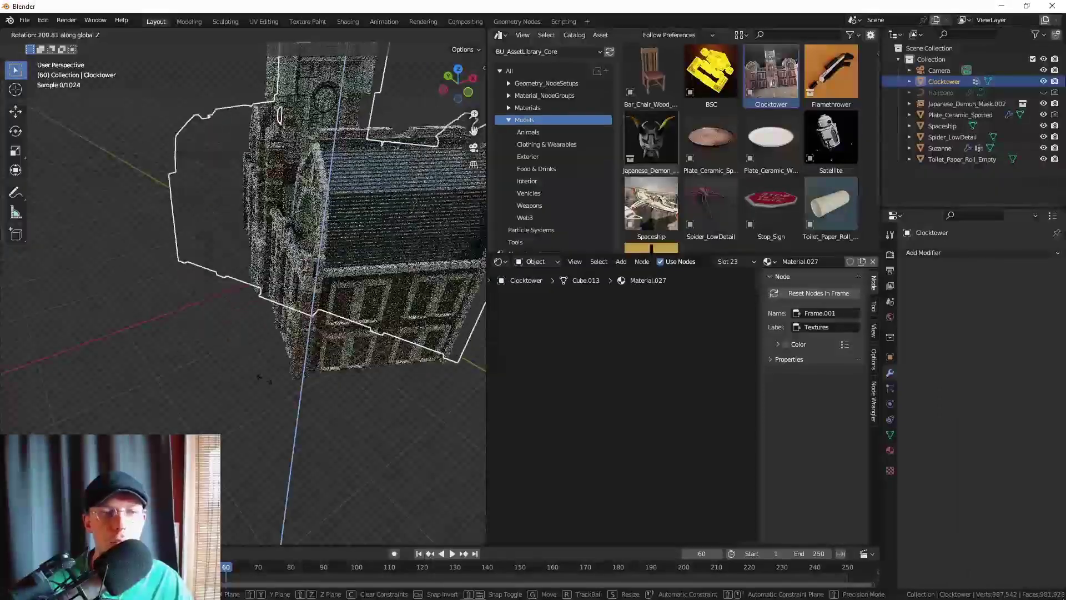
{"action": "left_click", "coordinate": [438, 368]}
- Move the clock tower back along Y until it stands behind the spaceship and masked head
{"action": "key", "text": "g"}
{"action": "key", "text": "y"}
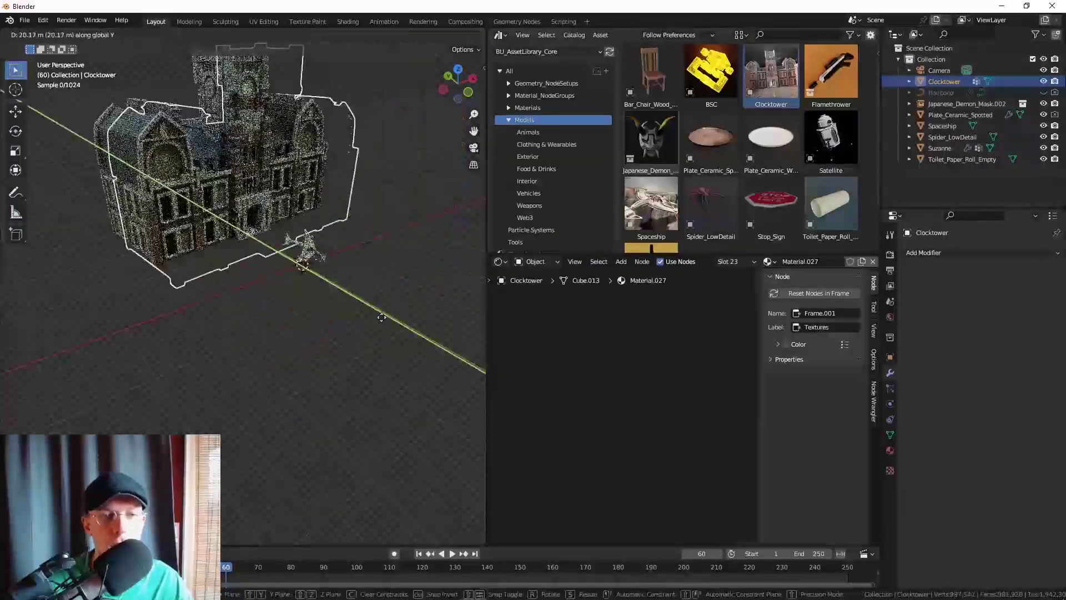
{"action": "left_click", "coordinate": [352, 280]}
{"action": "key", "text": "g"}
{"action": "key", "text": "y"}
{"action": "left_click", "coordinate": [297, 238]}
- Rotate the clock tower about Z by about -4.8° to straighten its front behind the spaceship
{"action": "scroll", "coordinate": [233, 198], "scroll_direction": "up", "scroll_amount": 4}
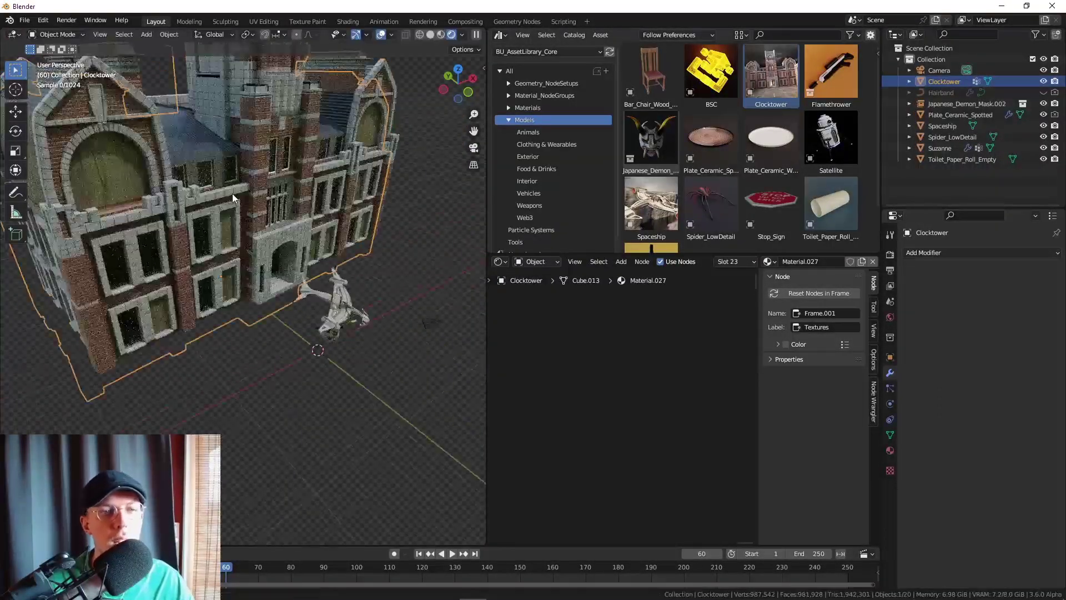
{"action": "middle_click_drag", "start_coordinate": [232, 193], "coordinate": [239, 267], "text": "shift"}
{"action": "middle_click_drag", "start_coordinate": [239, 266], "coordinate": [207, 253]}
{"action": "key", "text": "r"}
{"action": "key", "text": "z"}
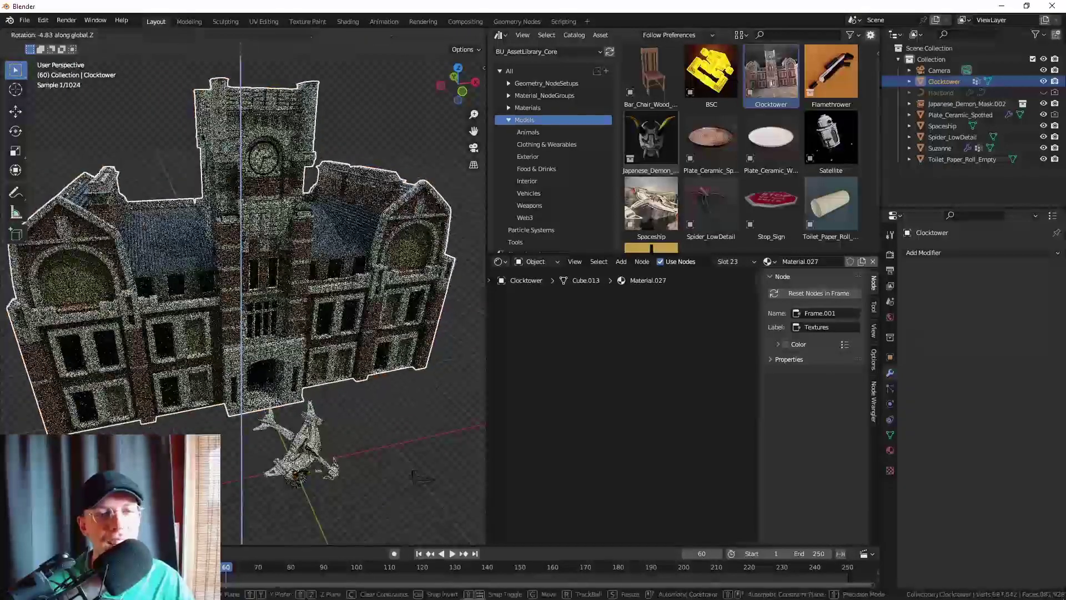
{"action": "left_click", "coordinate": [338, 167]}
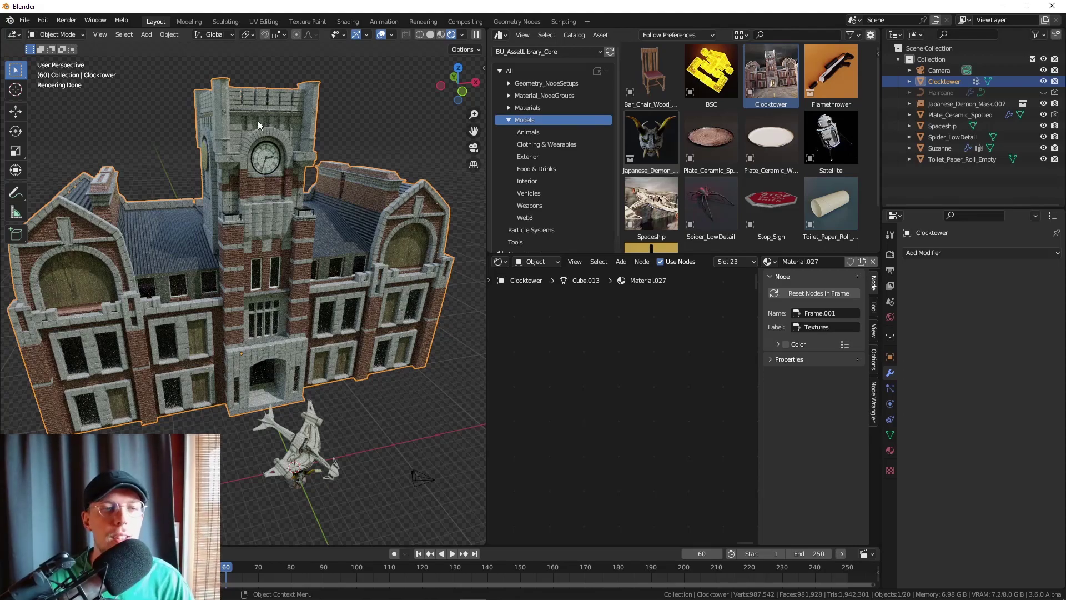
- Examine the clock tower's entrance doors and interior up close, as well as its overall facade
{"action": "scroll", "coordinate": [304, 425], "scroll_direction": "up", "scroll_amount": 10}
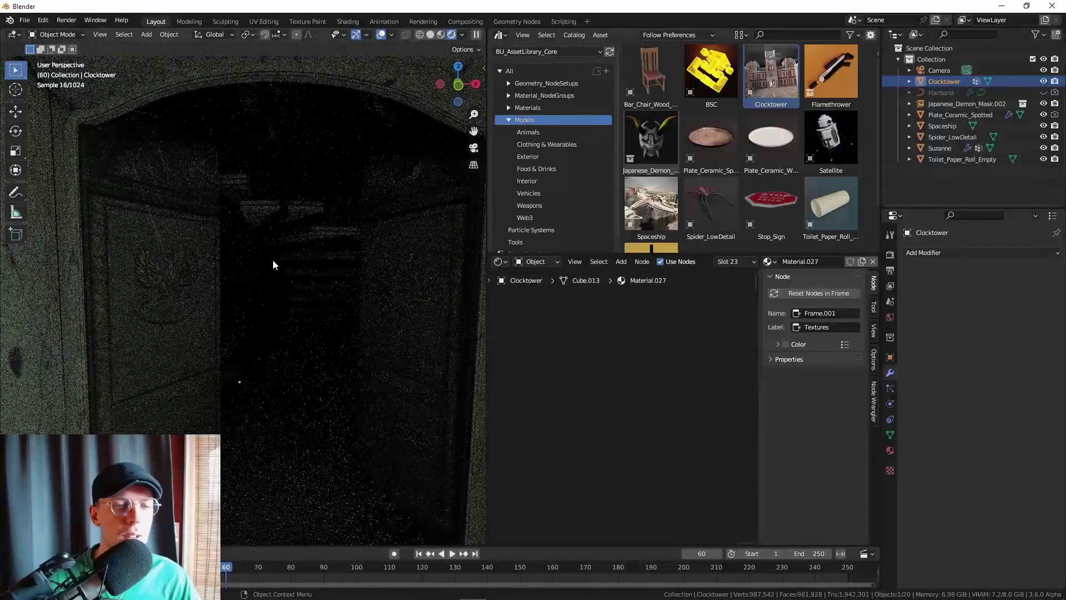
{"action": "middle_click_drag", "start_coordinate": [272, 260], "coordinate": [252, 271]}
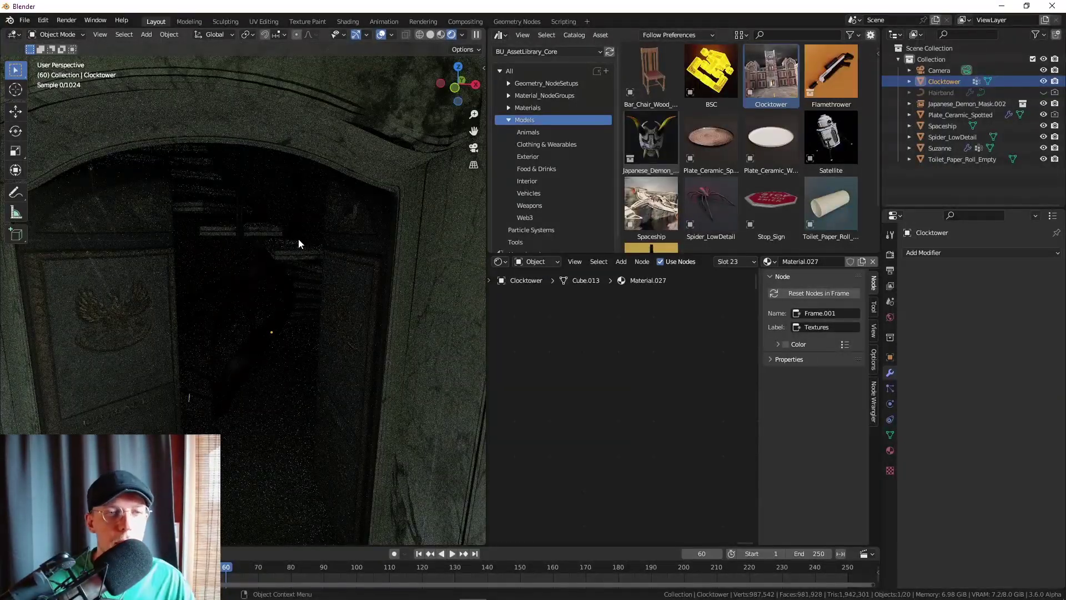
{"action": "scroll", "coordinate": [300, 242], "scroll_direction": "down", "scroll_amount": 6}
{"action": "middle_click_drag", "start_coordinate": [334, 262], "coordinate": [297, 300], "text": "shift"}
{"action": "scroll", "coordinate": [305, 284], "scroll_direction": "down", "scroll_amount": 2}
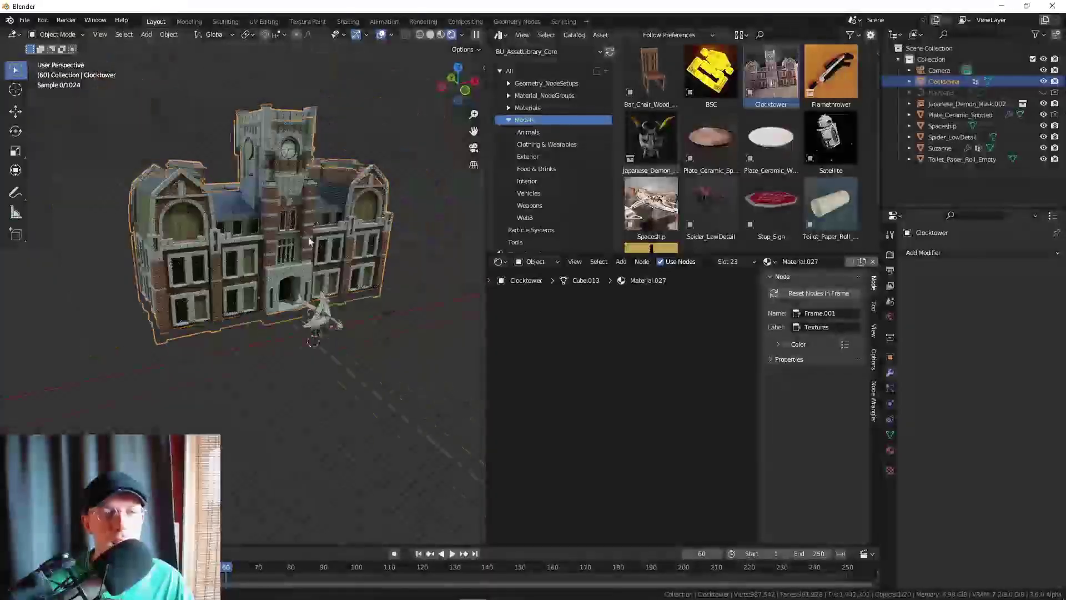
{"action": "middle_click_drag", "start_coordinate": [326, 215], "coordinate": [309, 271], "text": "shift"}
{"action": "scroll", "coordinate": [310, 271], "scroll_direction": "up", "scroll_amount": 4}
{"action": "scroll", "coordinate": [311, 269], "scroll_direction": "down", "scroll_amount": 5}
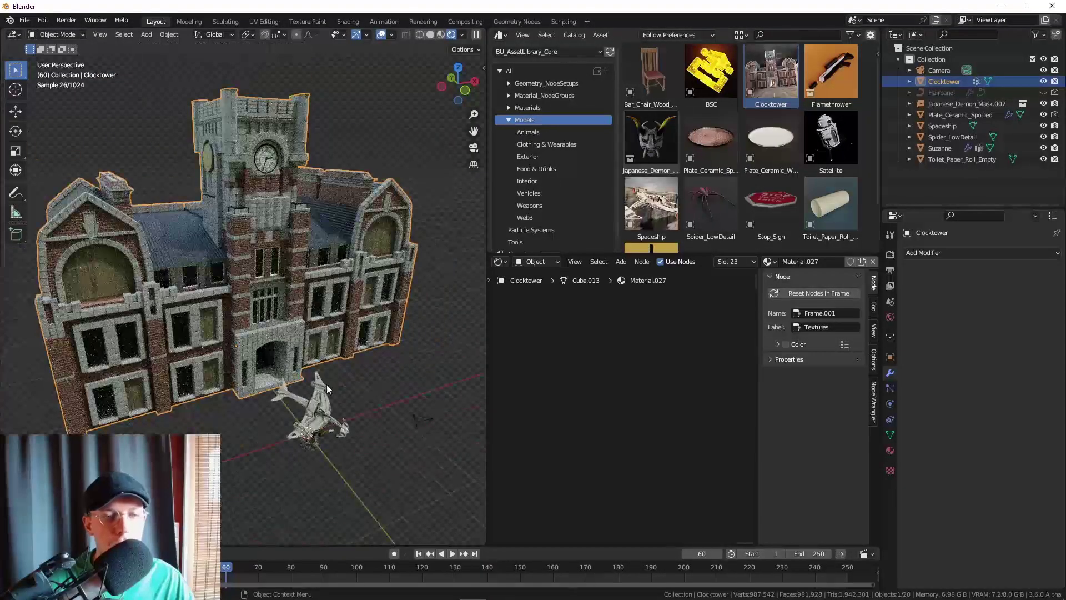
- Delete the clock tower and place the Satellite model behind the spaceship instead
{"action": "key", "text": "Delete"}
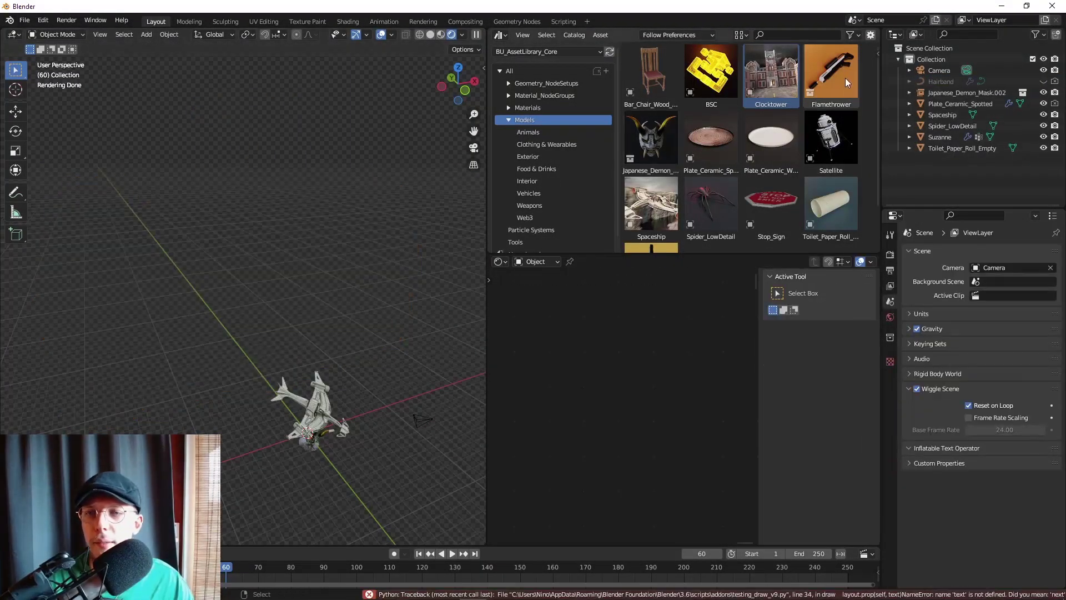
{"action": "left_click_drag", "start_coordinate": [832, 75], "coordinate": [262, 376]}
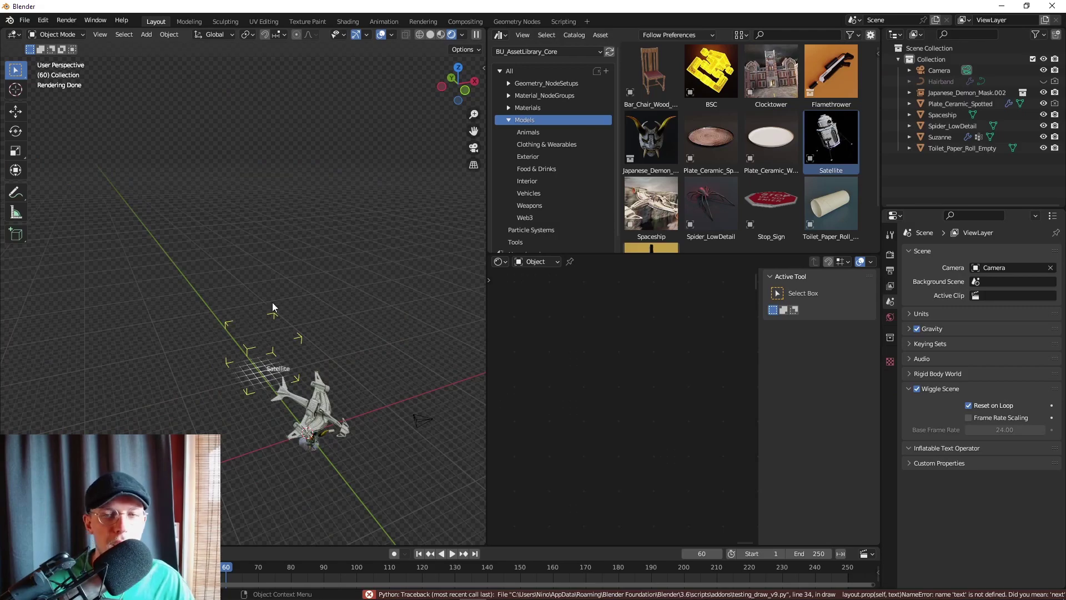
{"action": "left_click_drag", "start_coordinate": [272, 307], "coordinate": [290, 293]}
- Frame the Satellite model and examine the logo and lettering panels on its body
{"action": "key", "text": "KP_Decimal"}
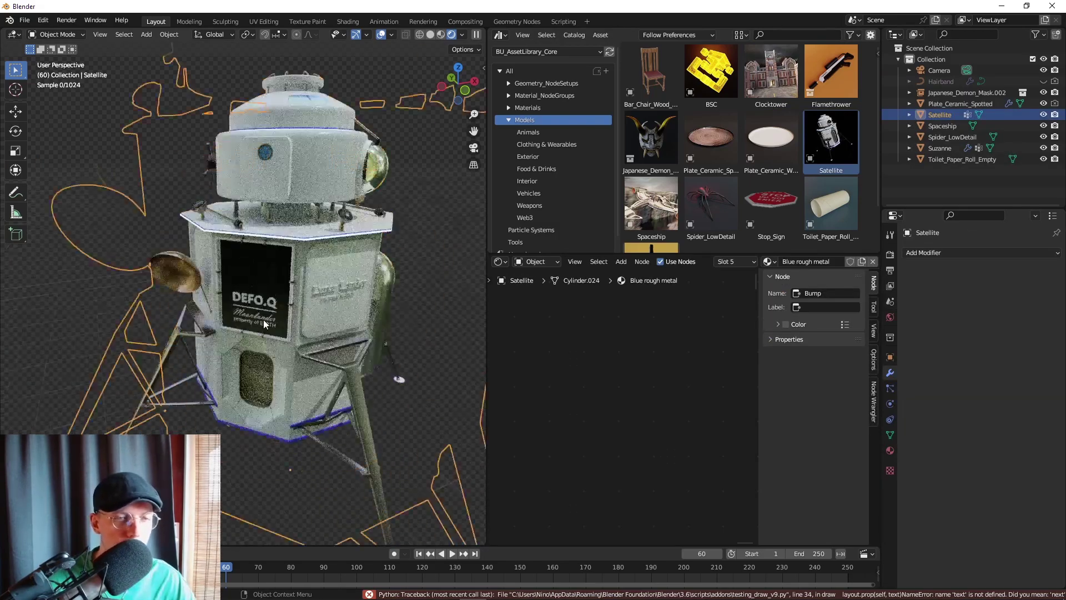
{"action": "scroll", "coordinate": [263, 324], "scroll_direction": "up", "scroll_amount": 4}
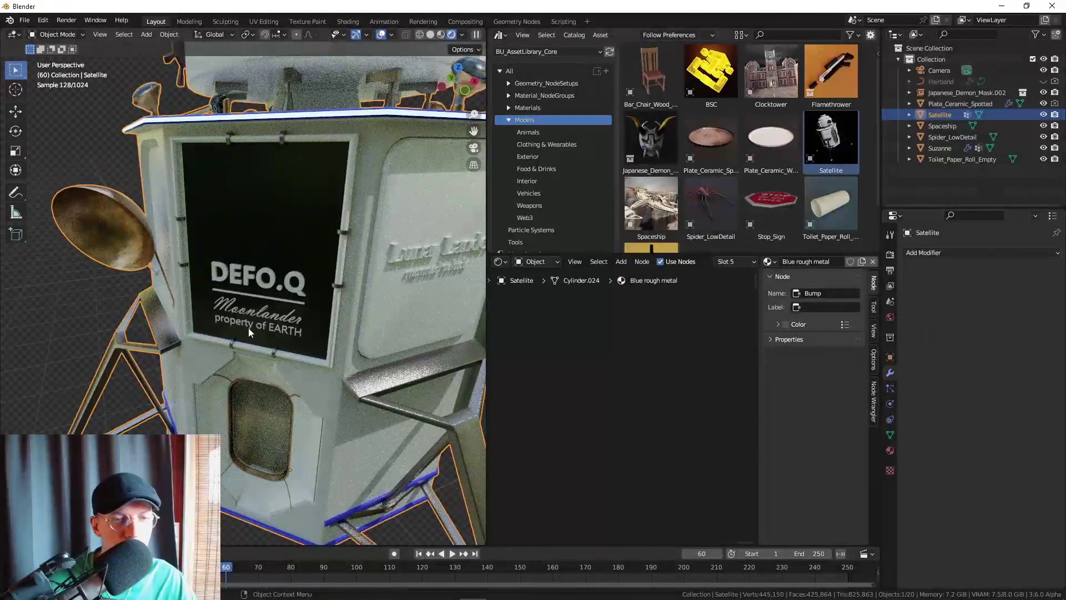
{"action": "middle_click_drag", "start_coordinate": [336, 349], "coordinate": [311, 300]}
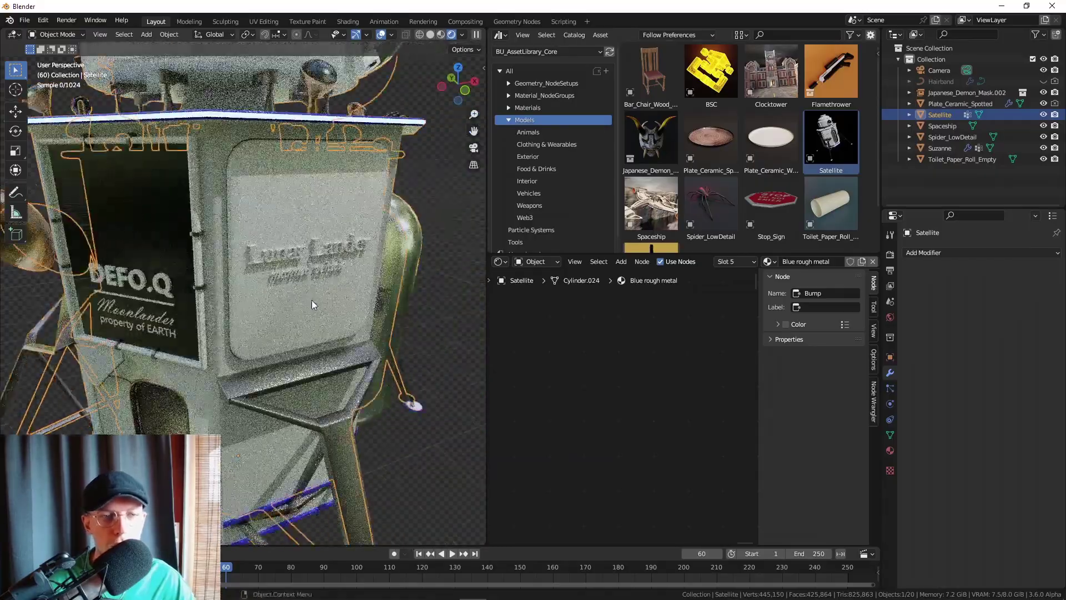
{"action": "scroll", "coordinate": [312, 299], "scroll_direction": "down", "scroll_amount": 8}
{"action": "scroll", "coordinate": [474, 316], "scroll_direction": "up", "scroll_amount": 4}
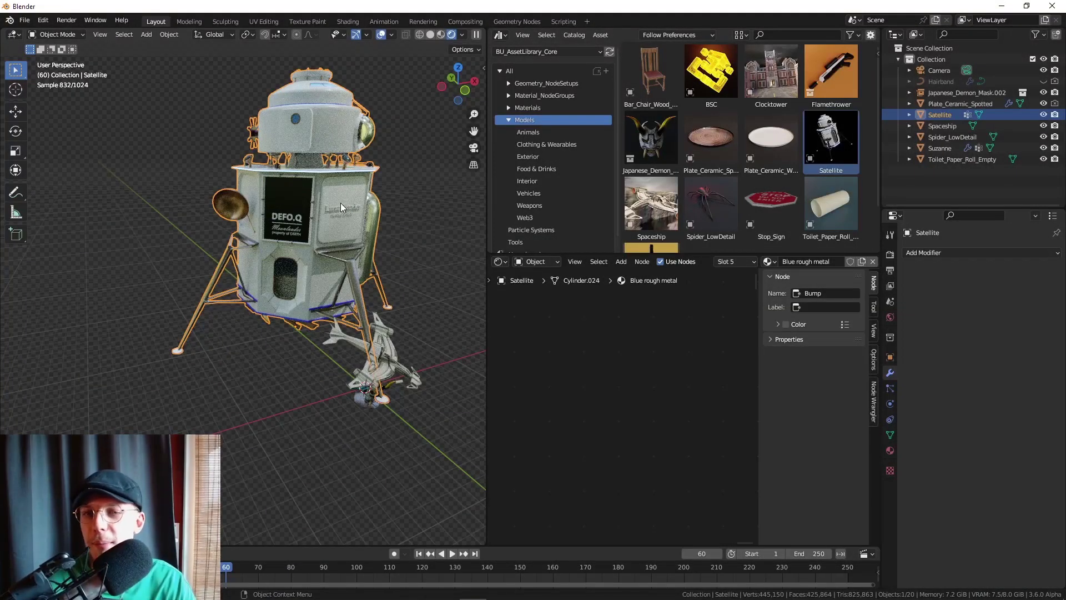
- Delete the Satellite model and frame the demon mask on the monkey head in the front orthographic view
{"action": "key", "text": "Delete"}
{"action": "scroll", "coordinate": [698, 168], "scroll_direction": "down", "scroll_amount": 2}
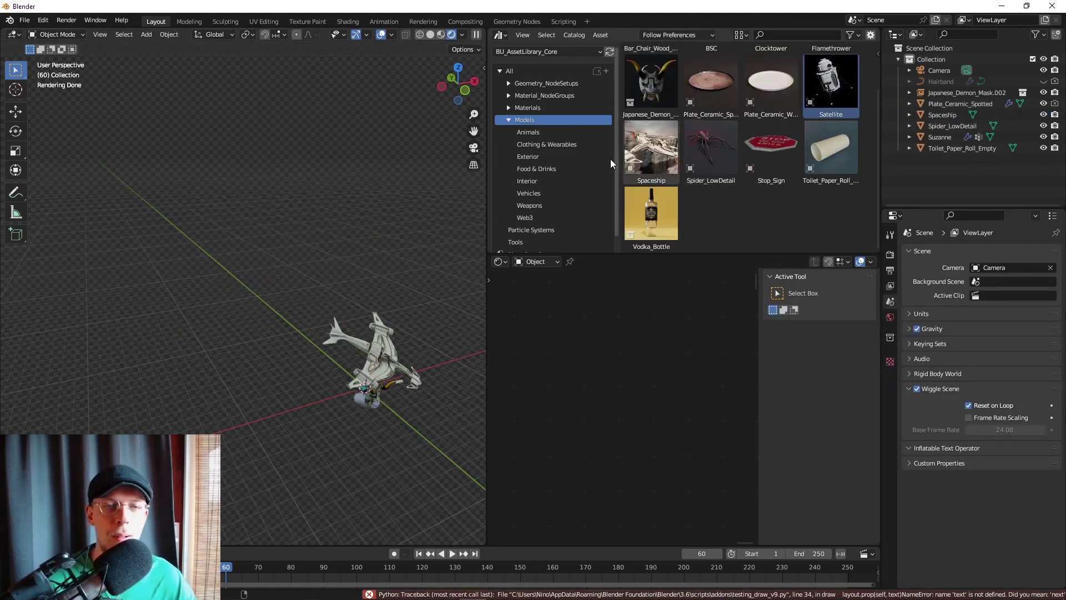
{"action": "scroll", "coordinate": [379, 438], "scroll_direction": "up", "scroll_amount": 8}
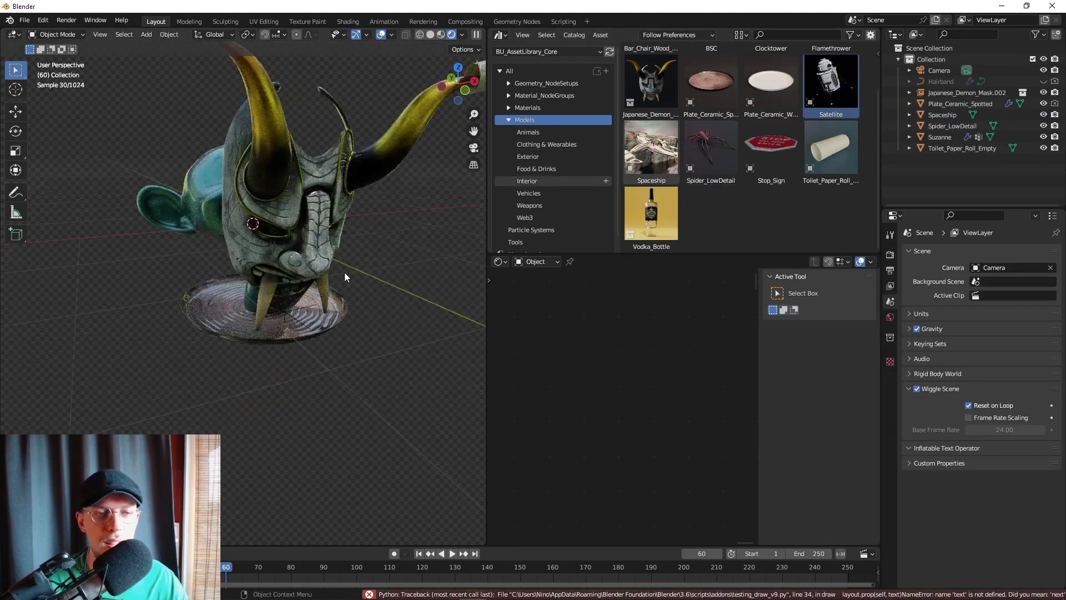
{"action": "key", "text": "KP_1"}
{"action": "key", "text": "KP_3"}
{"action": "key", "text": "KP_1"}
{"action": "scroll", "coordinate": [167, 197], "scroll_direction": "up", "scroll_amount": 5}
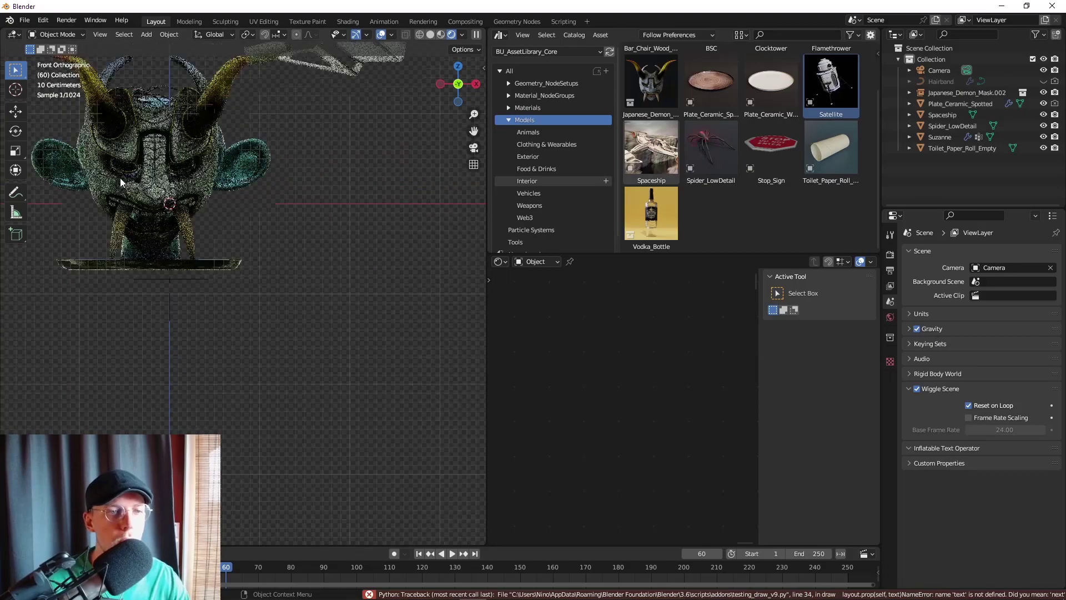
{"action": "scroll", "coordinate": [120, 177], "scroll_direction": "up", "scroll_amount": 1}
{"action": "middle_click_drag", "start_coordinate": [120, 178], "coordinate": [209, 311], "text": "shift"}
{"action": "scroll", "coordinate": [199, 219], "scroll_direction": "up", "scroll_amount": 1}
{"action": "middle_click_drag", "start_coordinate": [315, 210], "coordinate": [236, 221], "text": "shift"}
{"action": "scroll", "coordinate": [235, 221], "scroll_direction": "down", "scroll_amount": 1}
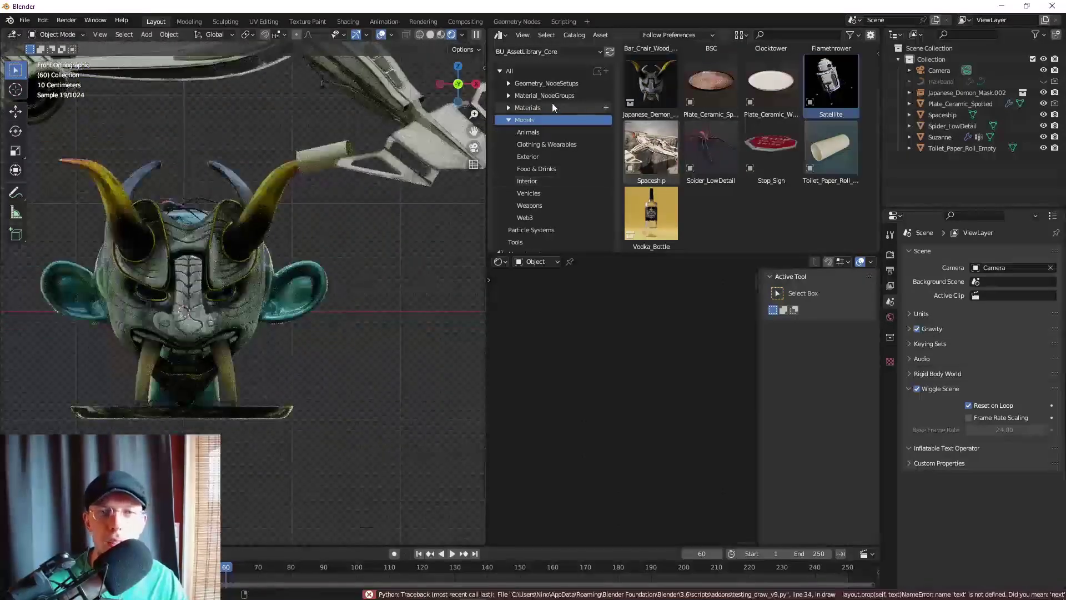
- Show the Mr. Moist geometry node setups in the asset library and try to apply Droplets_Node to the instanced demon mask
{"action": "left_click", "coordinate": [539, 95]}
{"action": "left_click", "coordinate": [524, 83]}
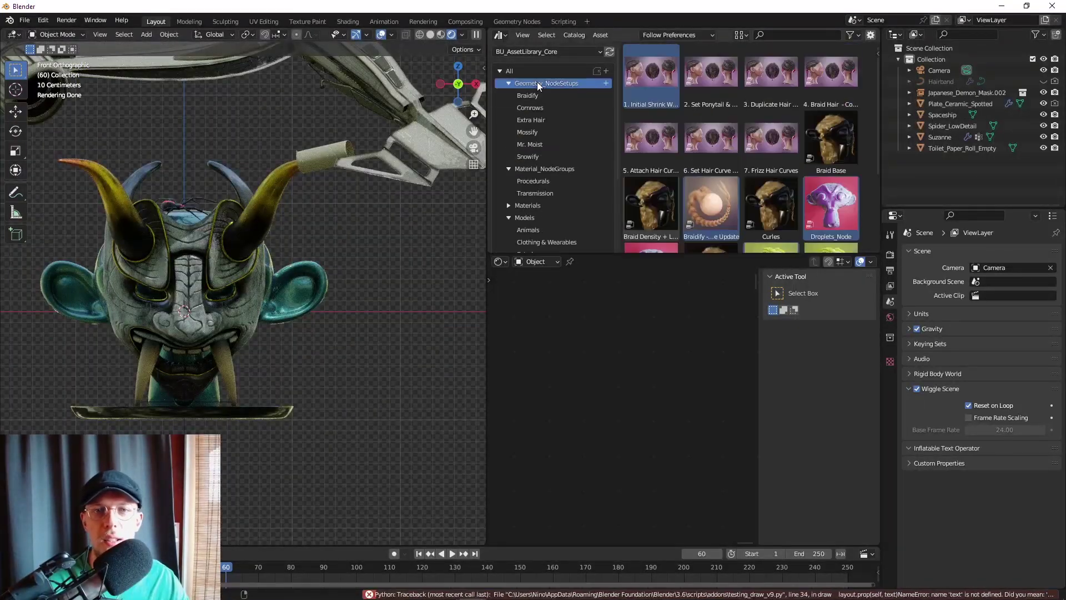
{"action": "left_click", "coordinate": [539, 132]}
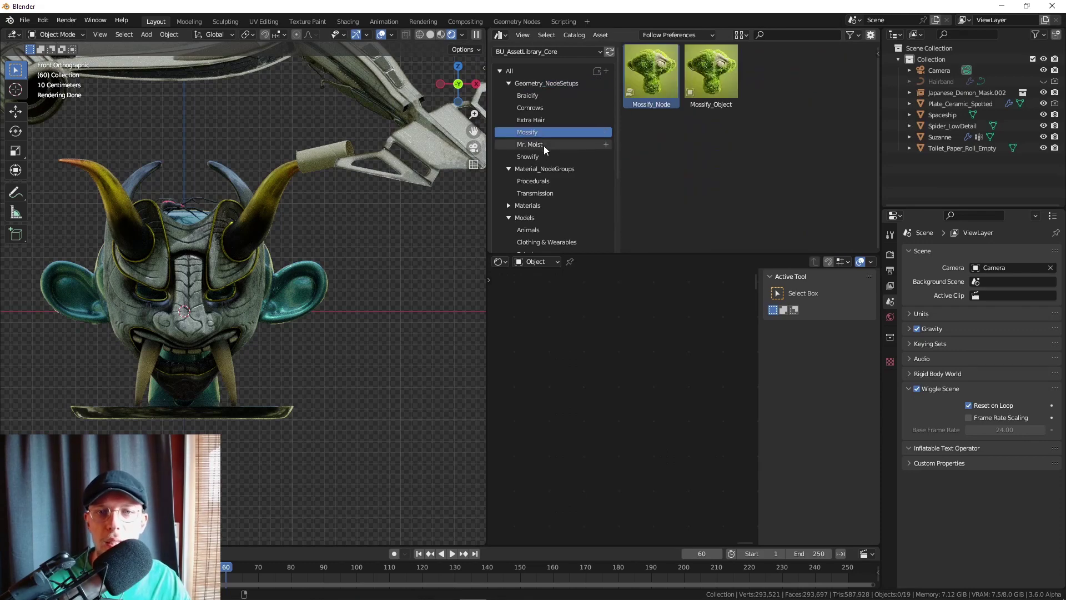
{"action": "left_click", "coordinate": [541, 143]}
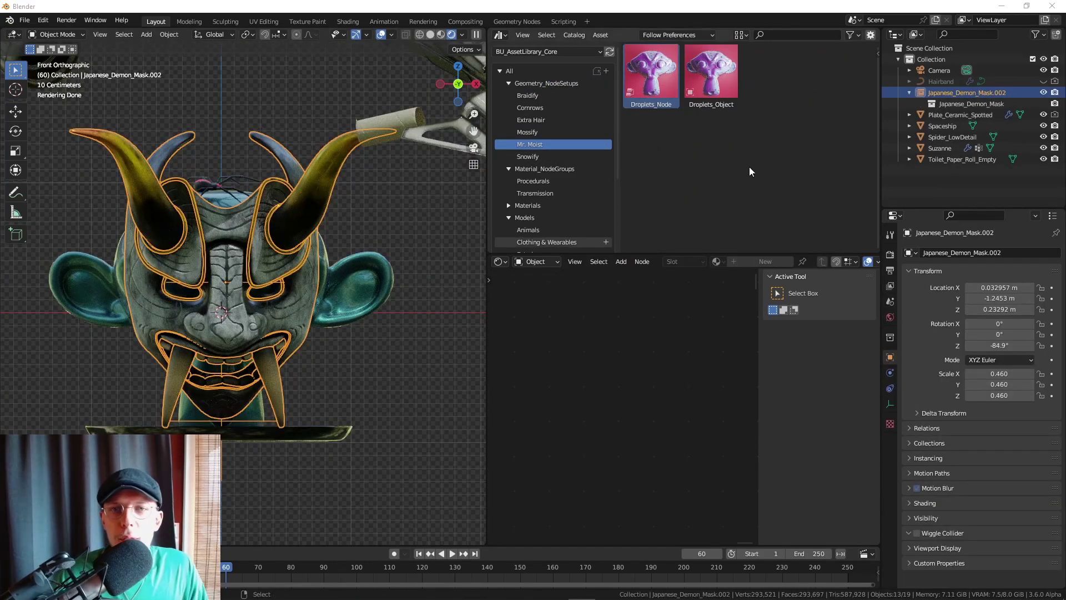
{"action": "left_click_drag", "start_coordinate": [652, 71], "coordinate": [253, 280]}
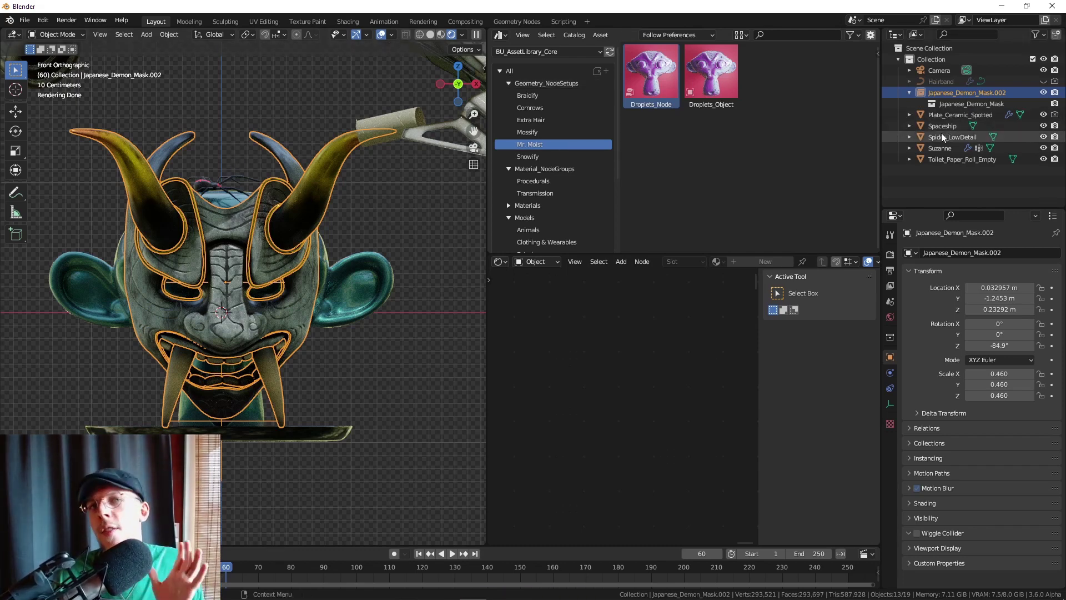
- Make the demon mask's collection instance real so that its parts become separate objects
{"action": "left_click", "coordinate": [170, 35]}
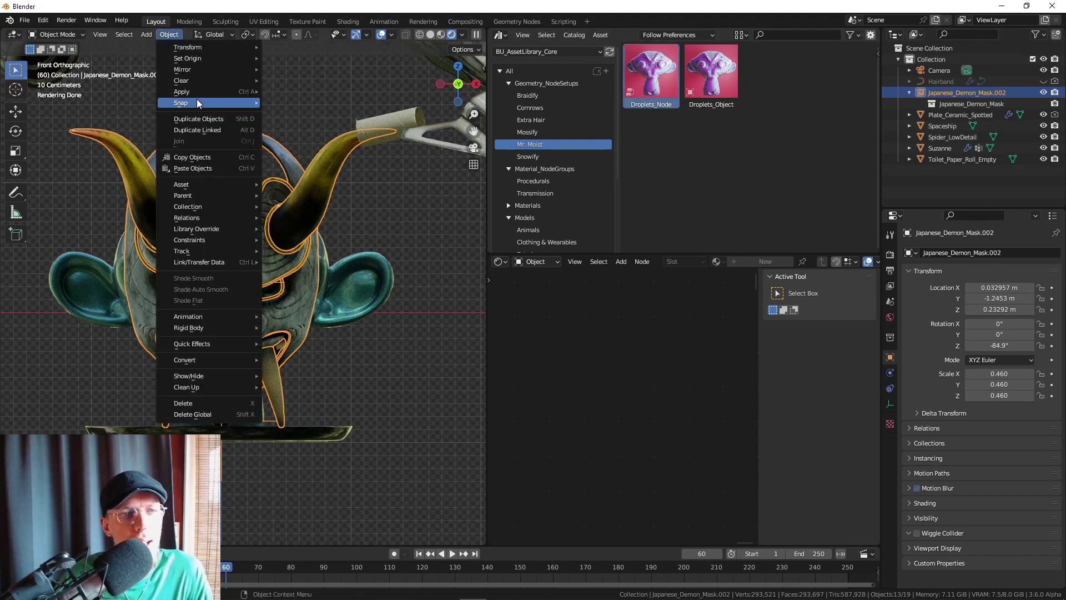
{"action": "mouse_move", "coordinate": [205, 97]}
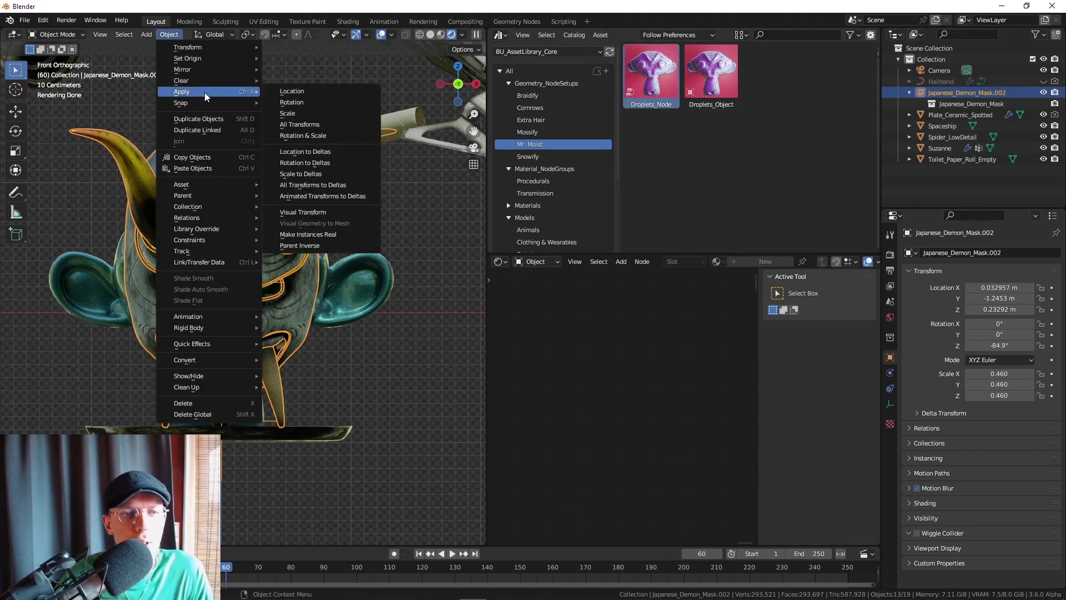
{"action": "left_click", "coordinate": [334, 235]}
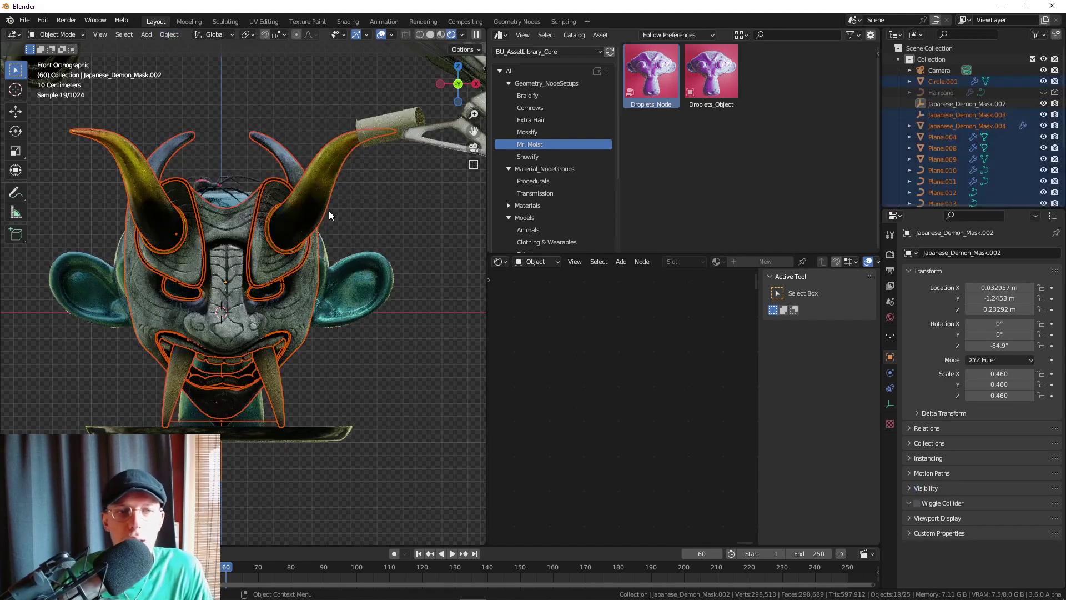
{"action": "scroll", "coordinate": [944, 108], "scroll_direction": "down", "scroll_amount": 2}
{"action": "scroll", "coordinate": [960, 111], "scroll_direction": "up", "scroll_amount": 3}
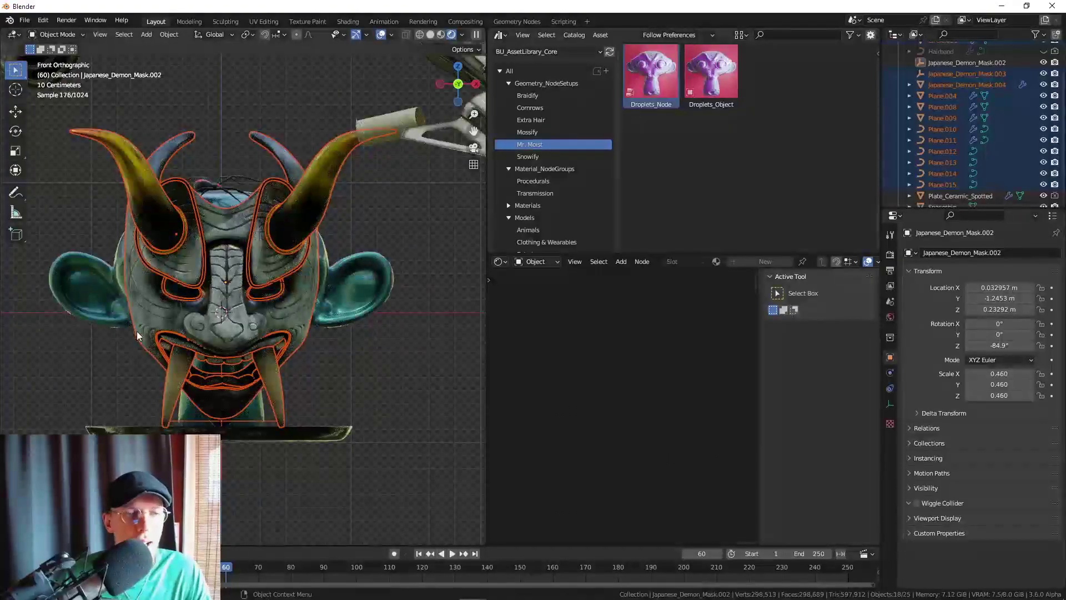
- Select the mask's face mesh and check it as a separate object with a cancelled test move and a look at its geometry in Edit Mode
{"action": "left_click", "coordinate": [148, 313]}
{"action": "key", "text": "g"}
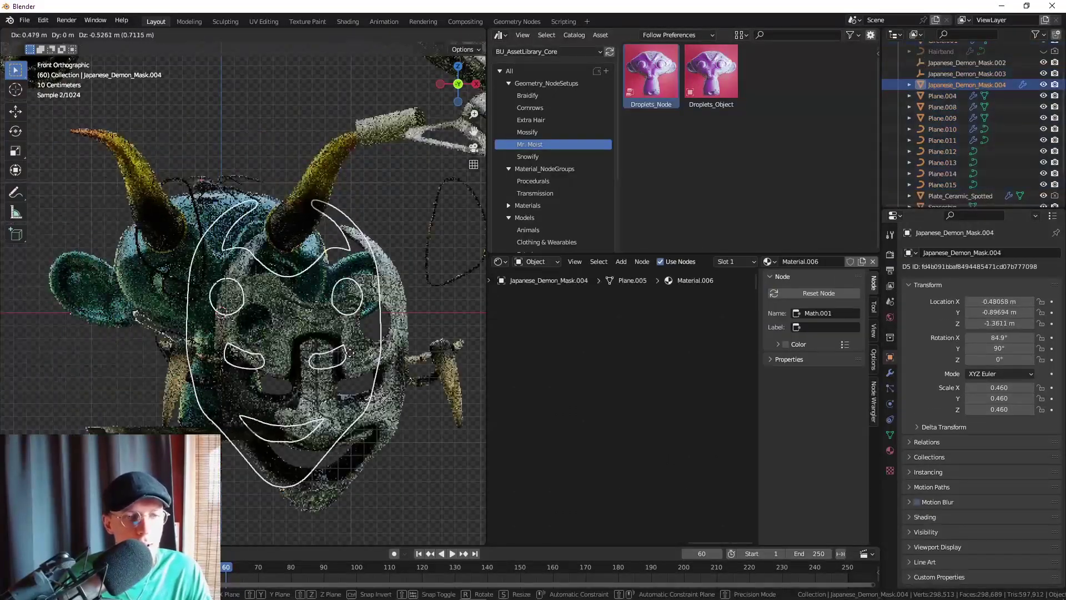
{"action": "key", "text": "Escape"}
{"action": "key", "text": "Tab"}
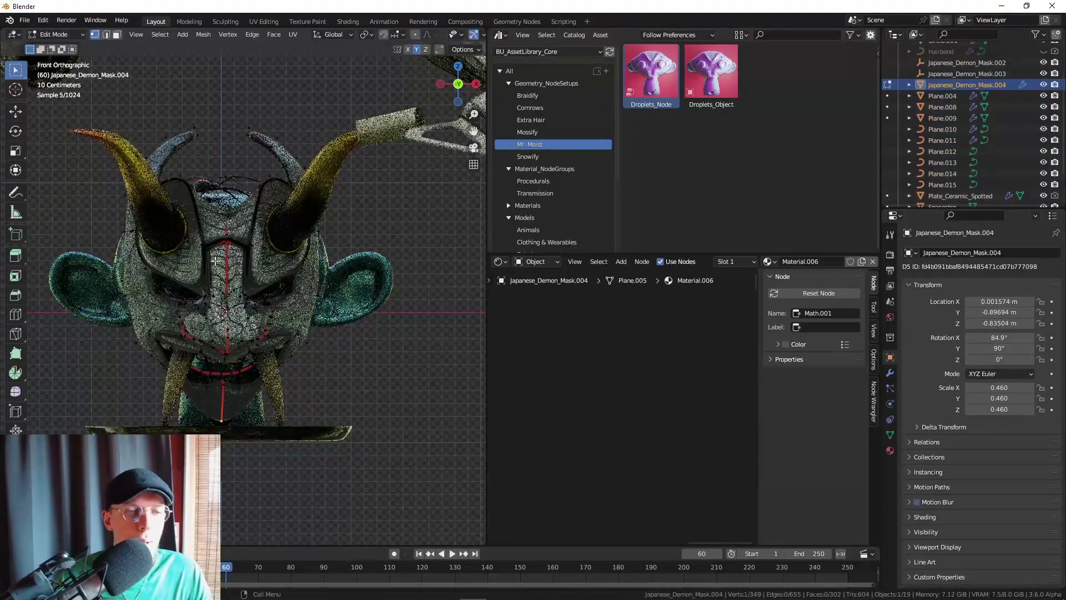
{"action": "key", "text": "Tab"}
- Show the face mesh's modifiers and compare the mask with the first Subdivision modifier disabled and enabled in the viewport
{"action": "left_click", "coordinate": [890, 372]}
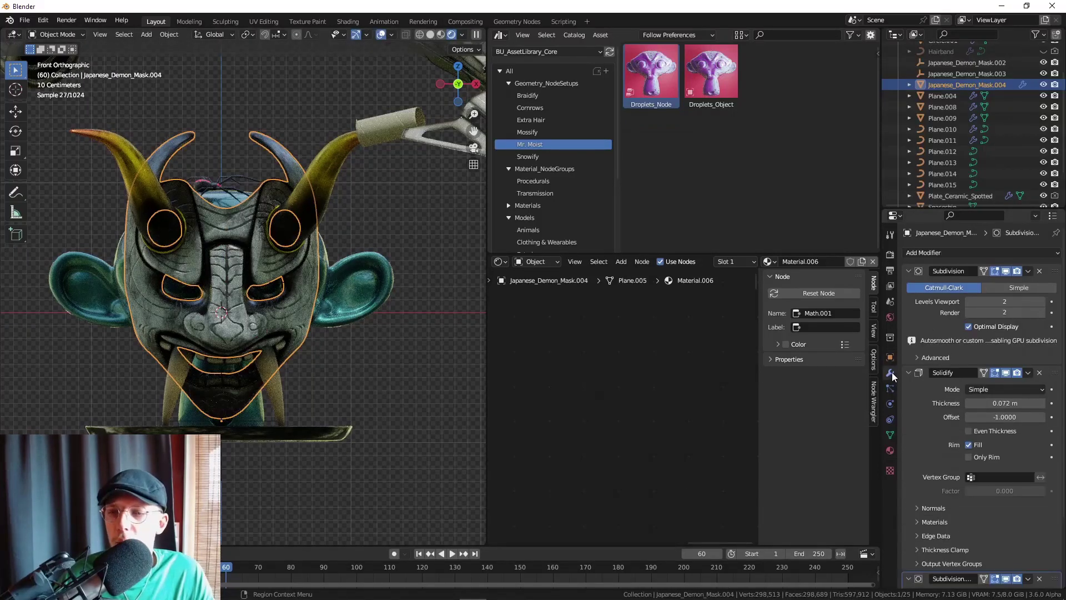
{"action": "left_click", "coordinate": [1007, 272]}
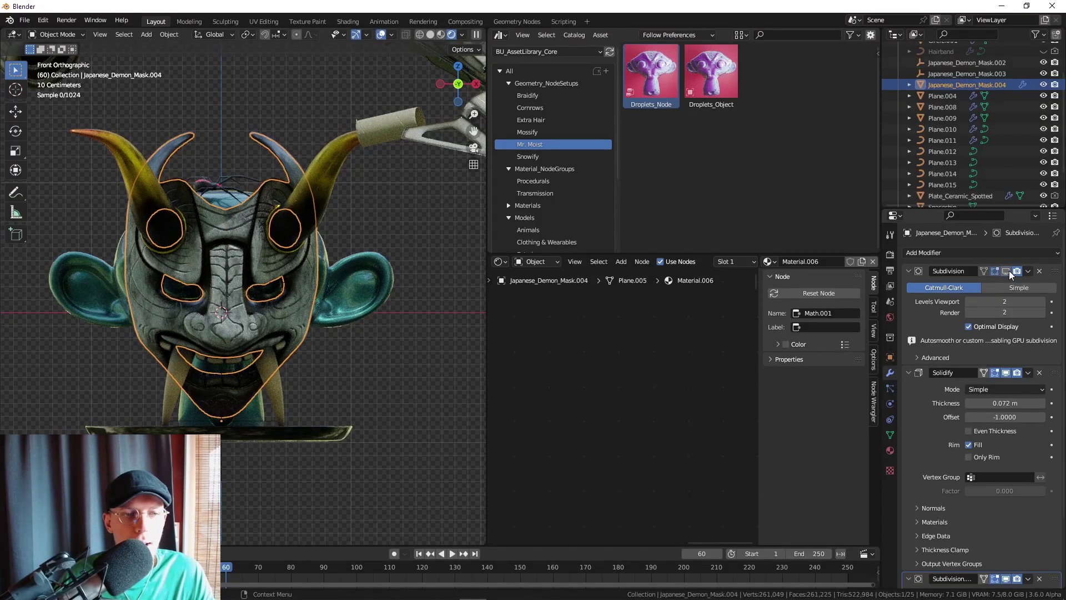
{"action": "left_click", "coordinate": [1008, 272]}
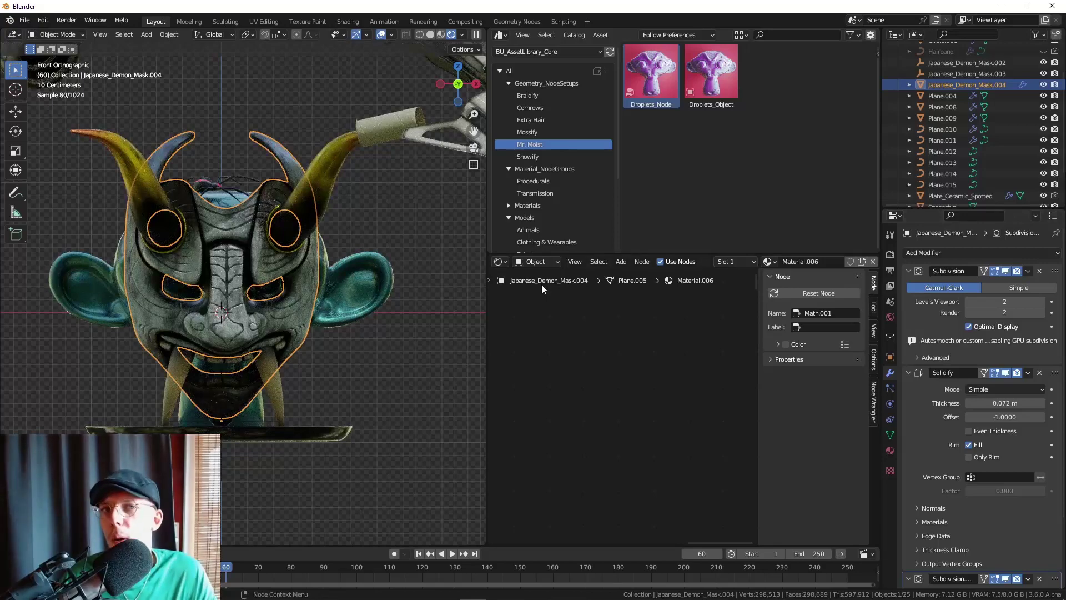
- Apply the Droplets_Node setup to the mask's face mesh and clear the selection
{"action": "scroll", "coordinate": [151, 285], "scroll_direction": "up", "scroll_amount": 2}
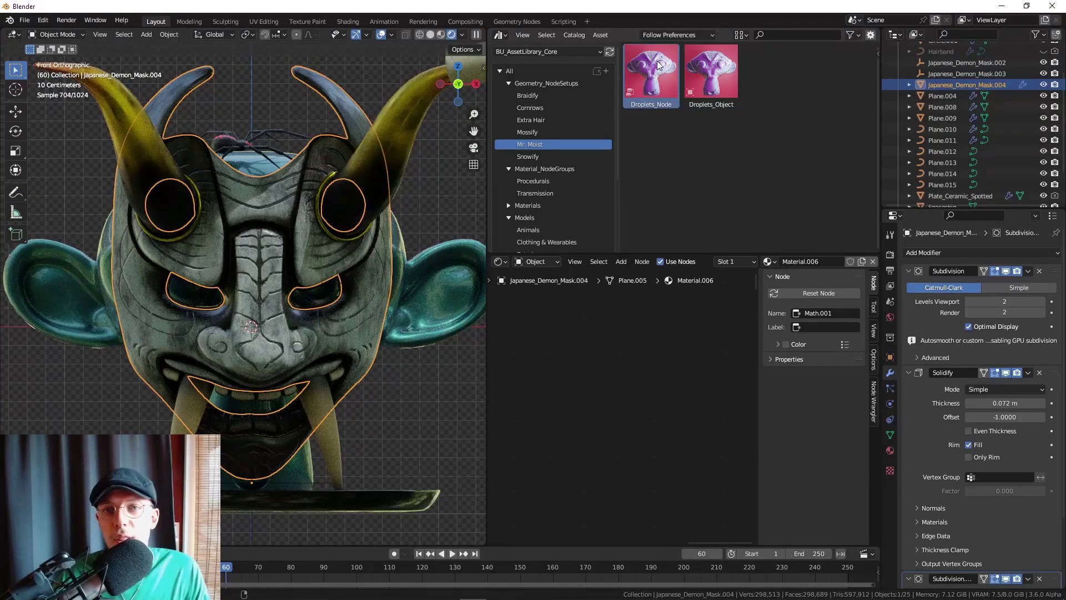
{"action": "left_click_drag", "start_coordinate": [659, 65], "coordinate": [305, 193]}
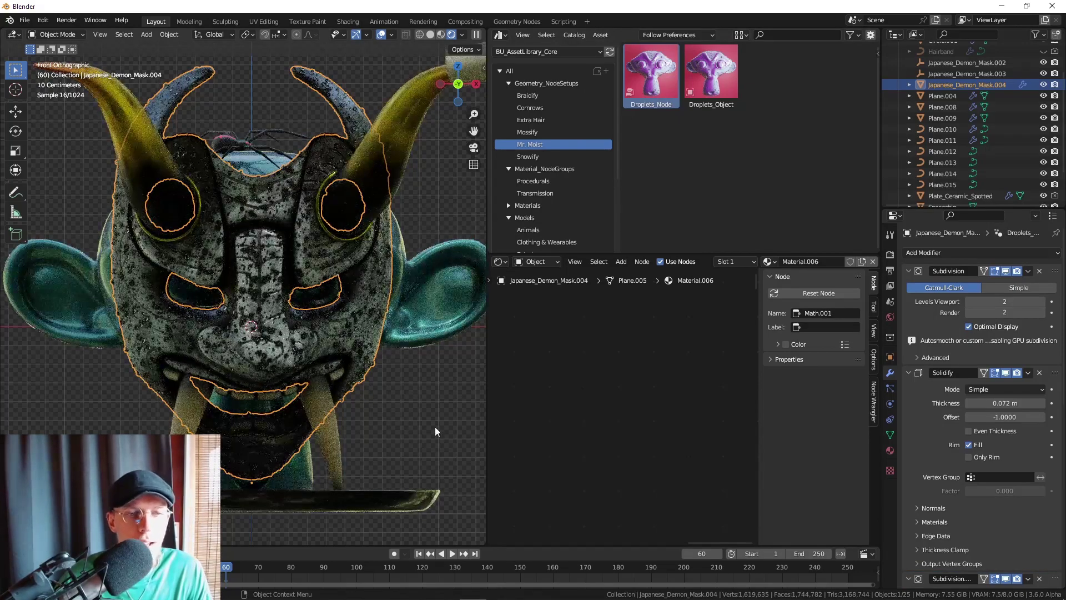
{"action": "key", "text": "alt+a"}
- Apply the Mossify_Node setup from the Mossify catalog to the mask's large yellow horns and deselect them
{"action": "left_click", "coordinate": [373, 172]}
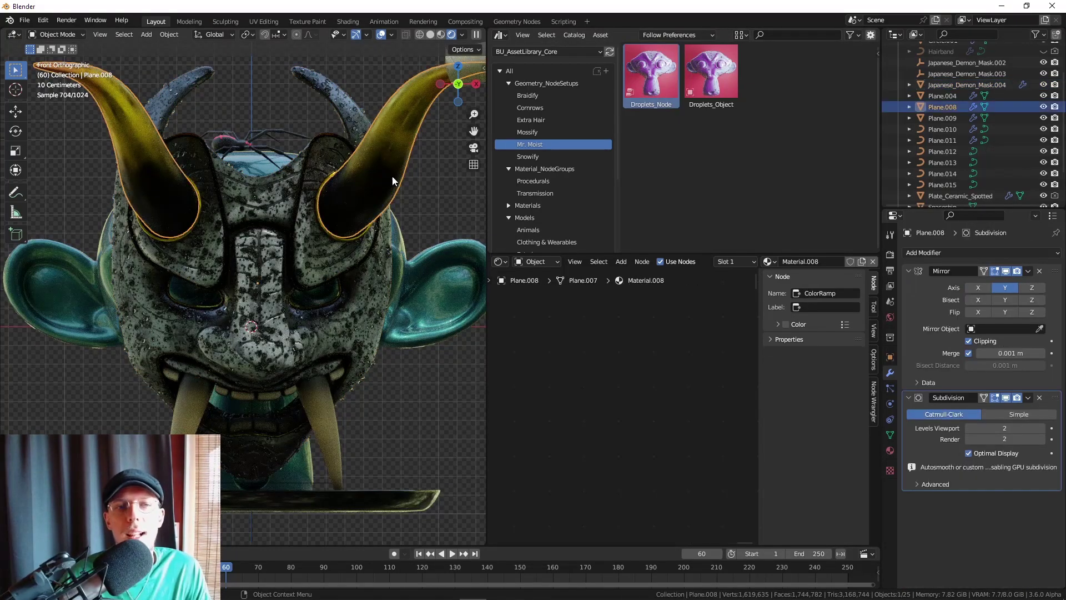
{"action": "left_click", "coordinate": [543, 133]}
{"action": "left_click_drag", "start_coordinate": [650, 78], "coordinate": [383, 163]}
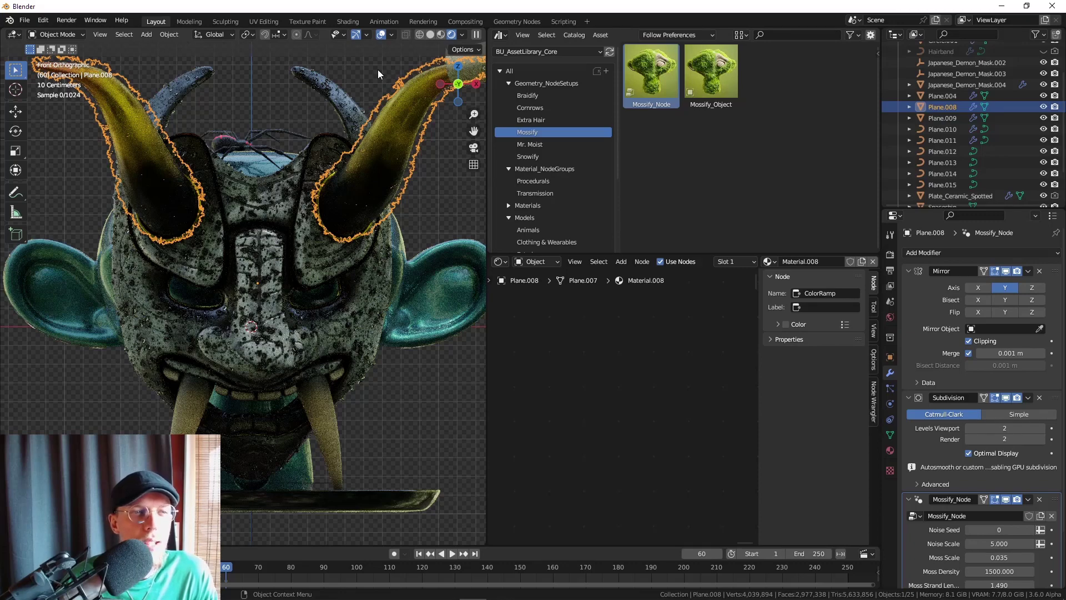
{"action": "left_click", "coordinate": [334, 75]}
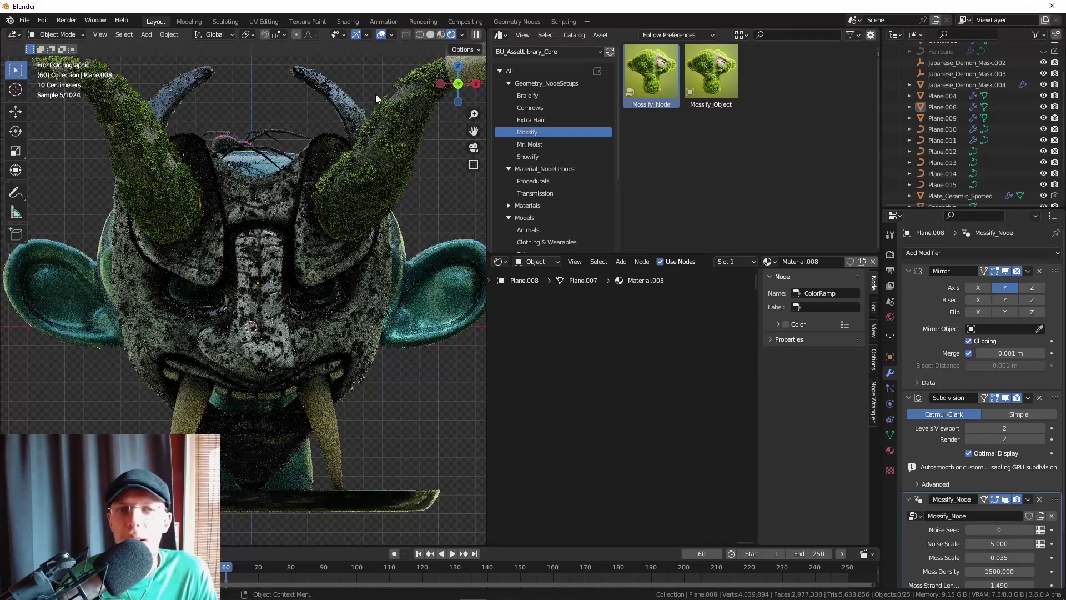